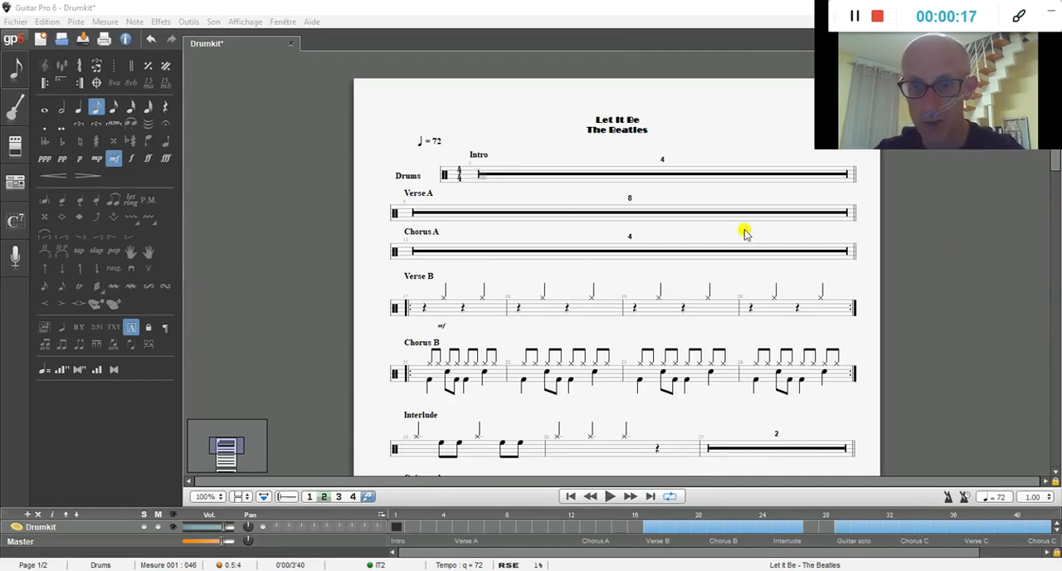
# Step: Create a new score from the Drumkit template
pyautogui.moveTo(1051, 173)
pyautogui.mouseDown()
pyautogui.moveTo(1050, 396)
pyautogui.moveTo(1054, 162)
pyautogui.mouseUp()
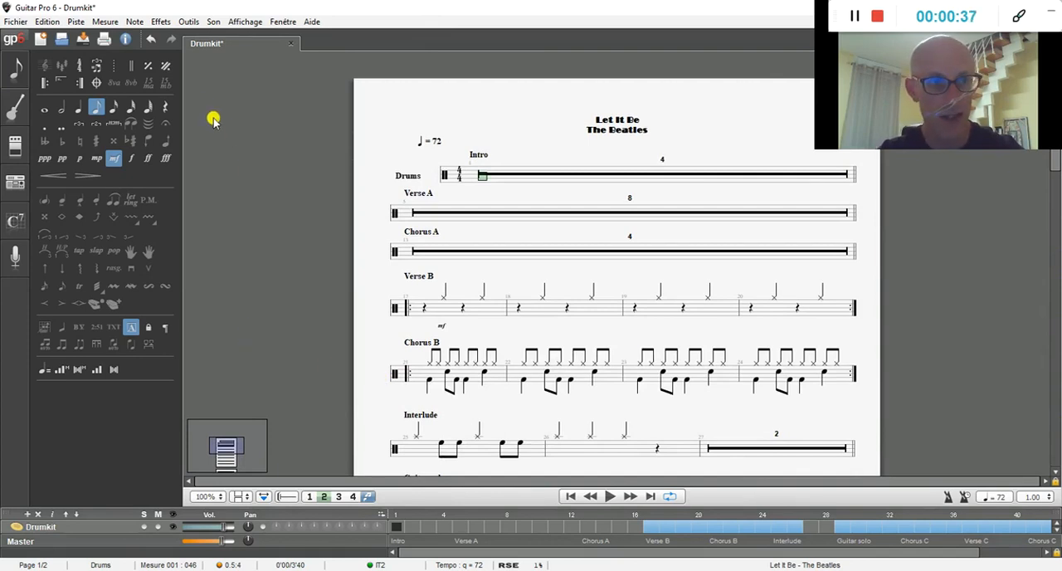
pyautogui.click(14, 25)
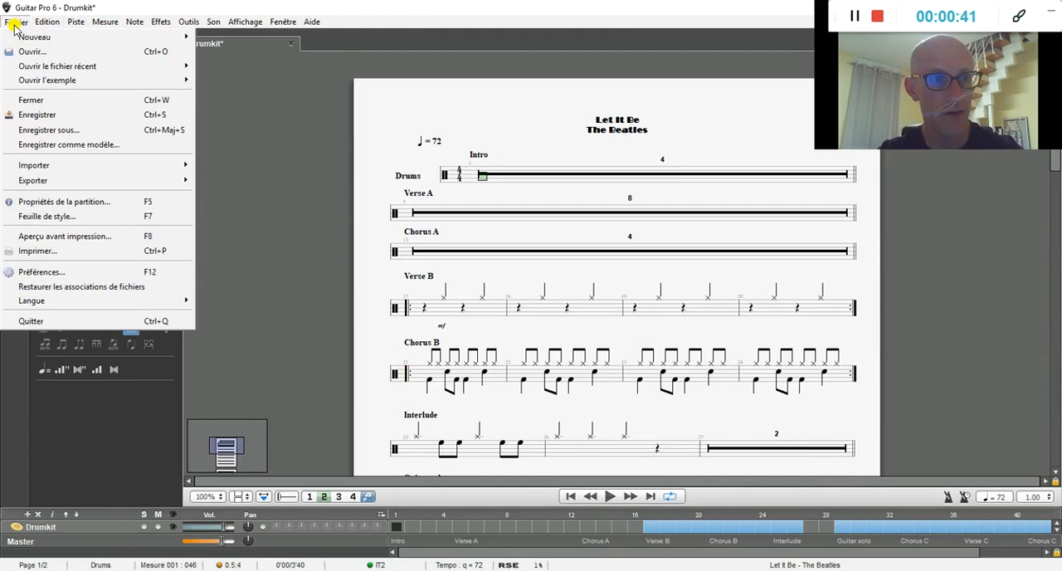
pyautogui.moveTo(78, 37)
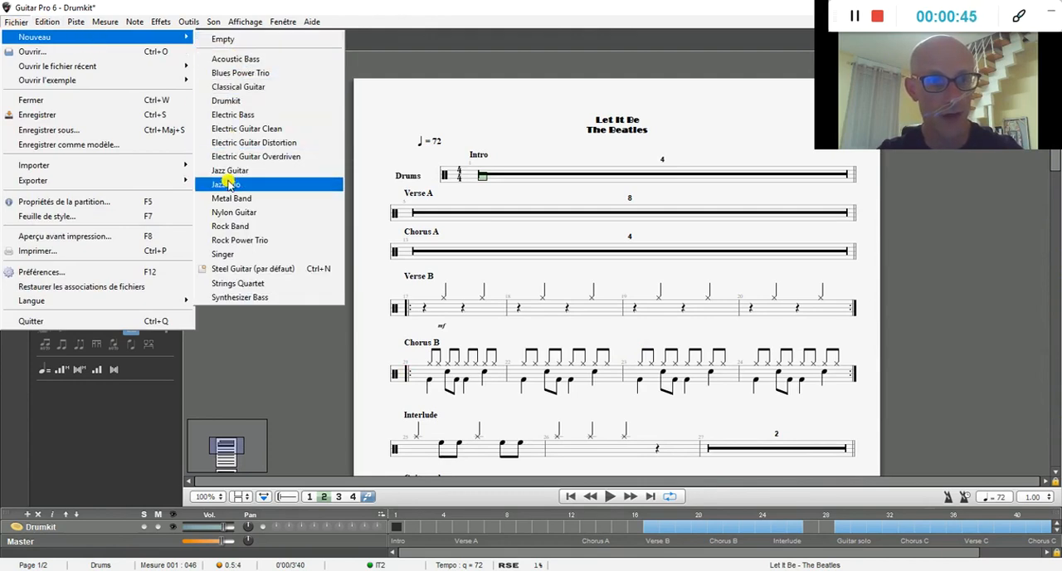
pyautogui.click(231, 101)
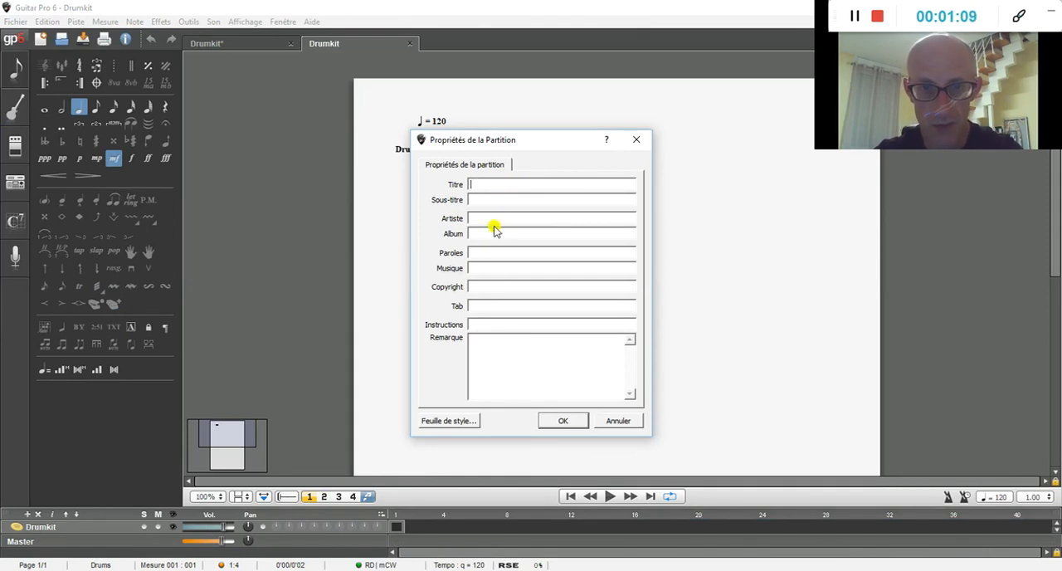
# Step: Set the score's title to Let It Be and artist to The Beatles, and enter the person's name as copyright
pyautogui.write('Let')
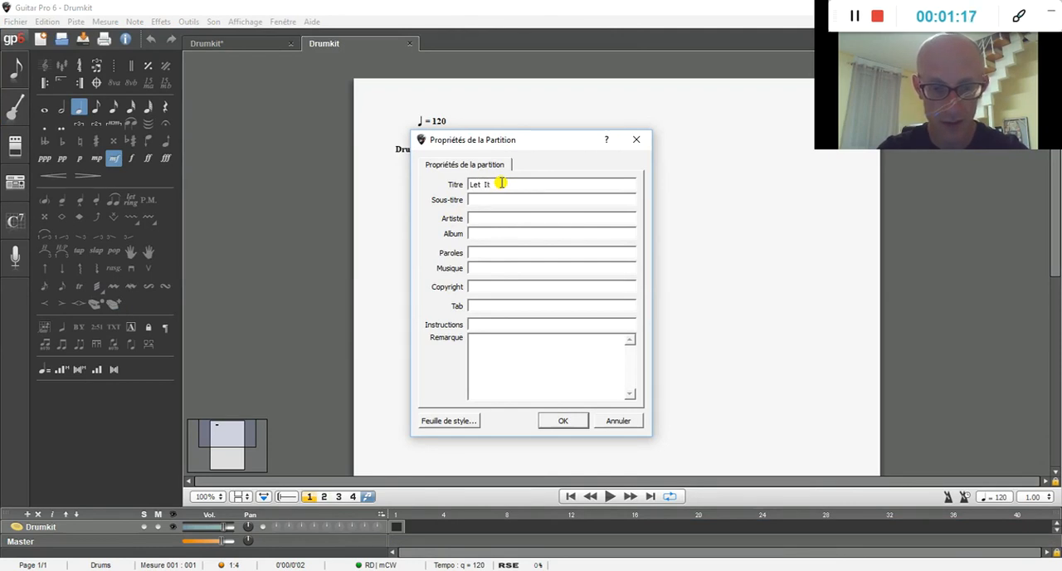
pyautogui.write('It Be')
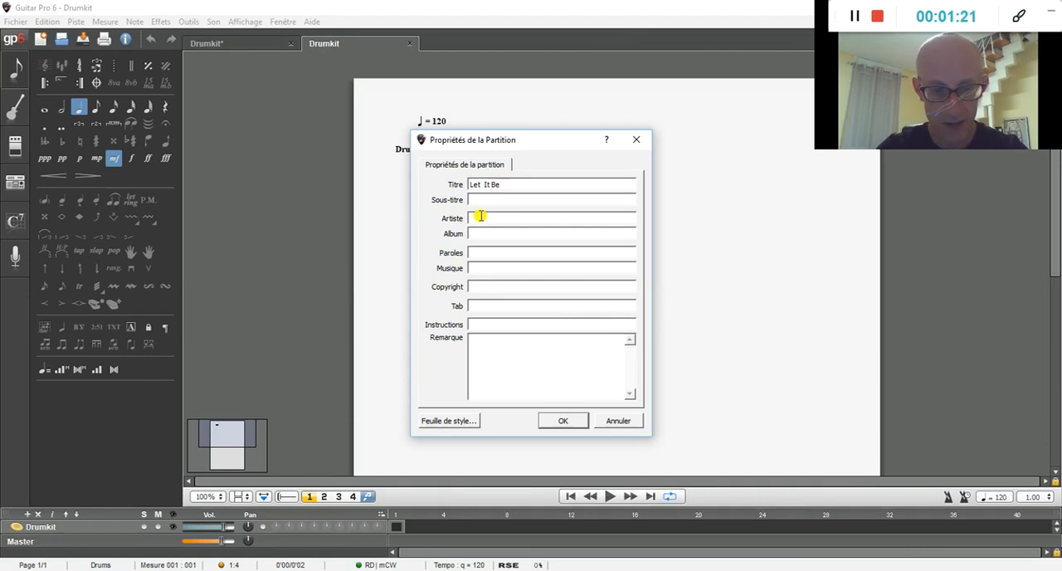
pyautogui.click(480, 216)
pyautogui.write('The Beatles')
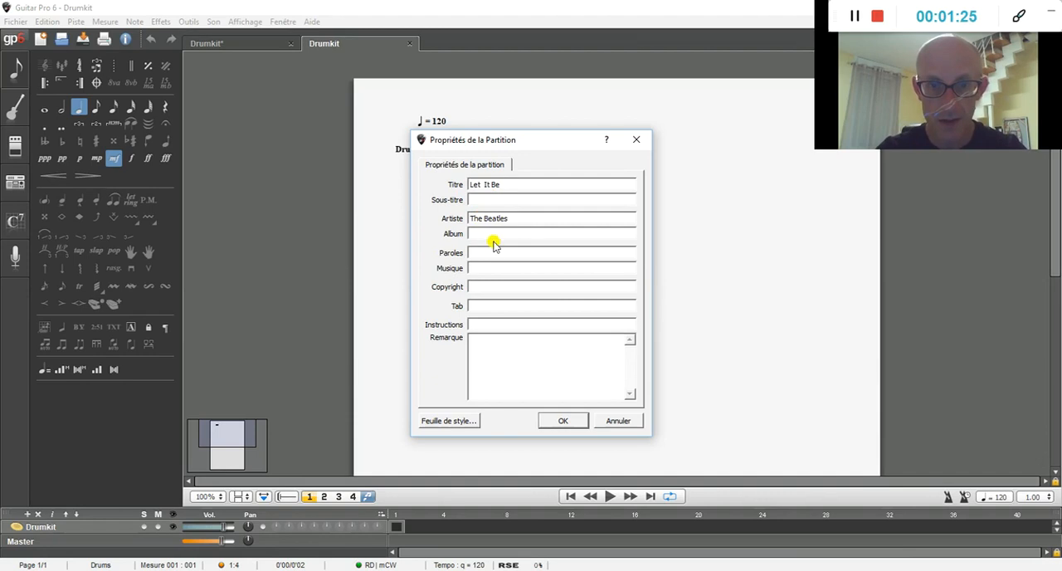
pyautogui.click(481, 288)
pyautogui.write('Cover Brasselet')
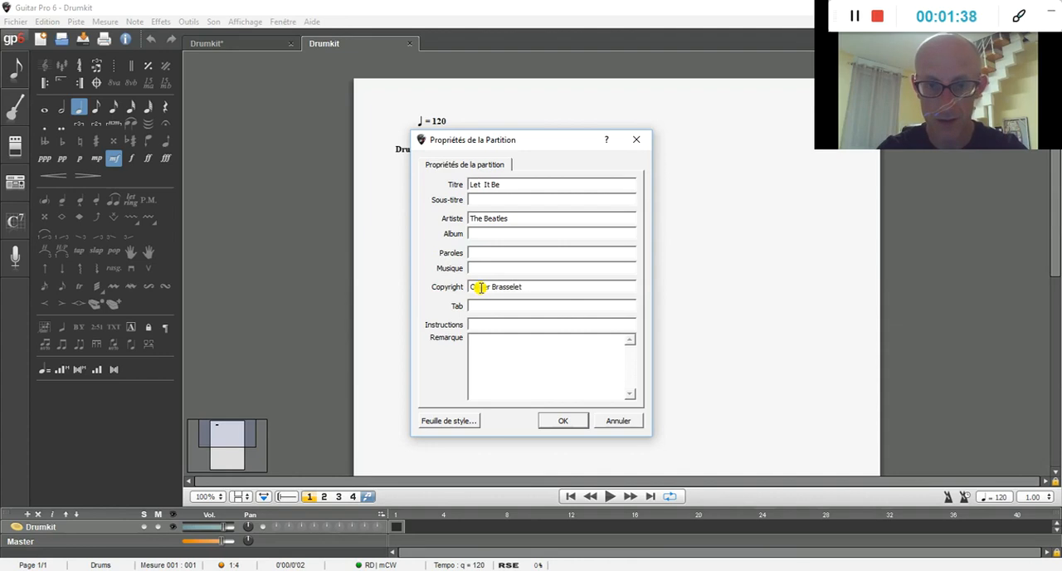
pyautogui.press('Return')
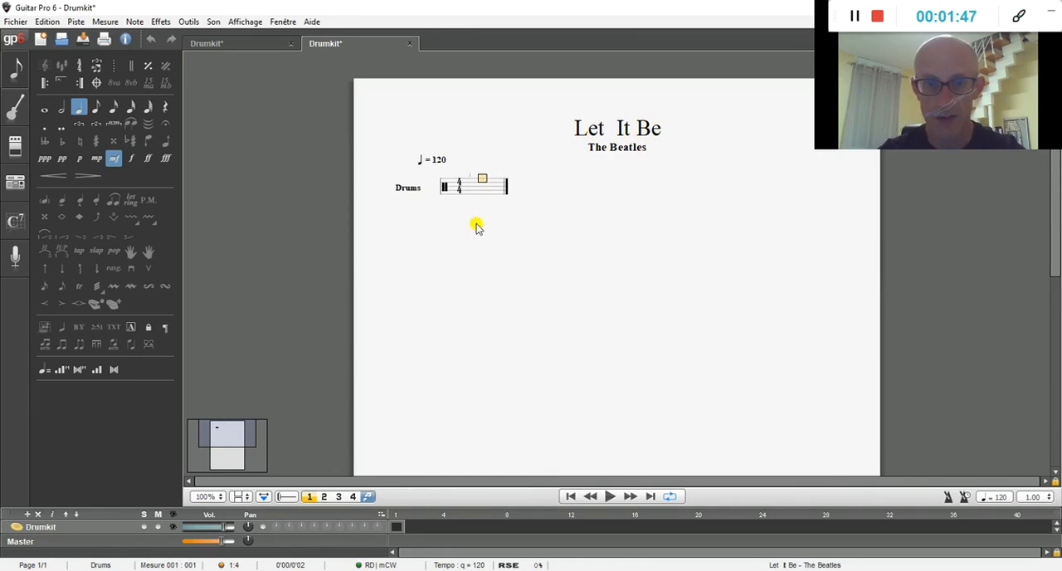
# Step: Set the score's tempo to 72 bpm
pyautogui.doubleClick(437, 160)
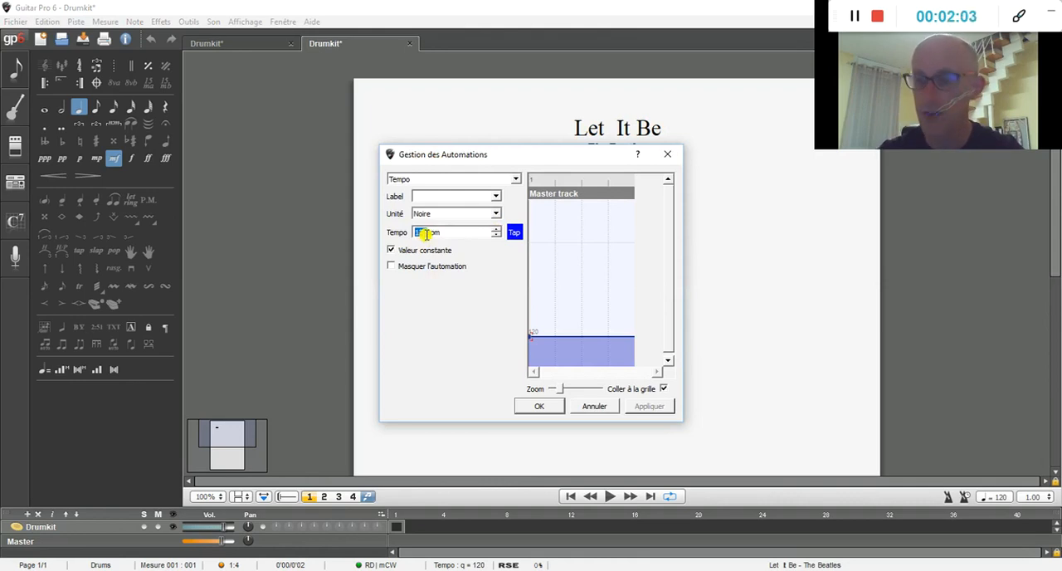
pyautogui.write('72')
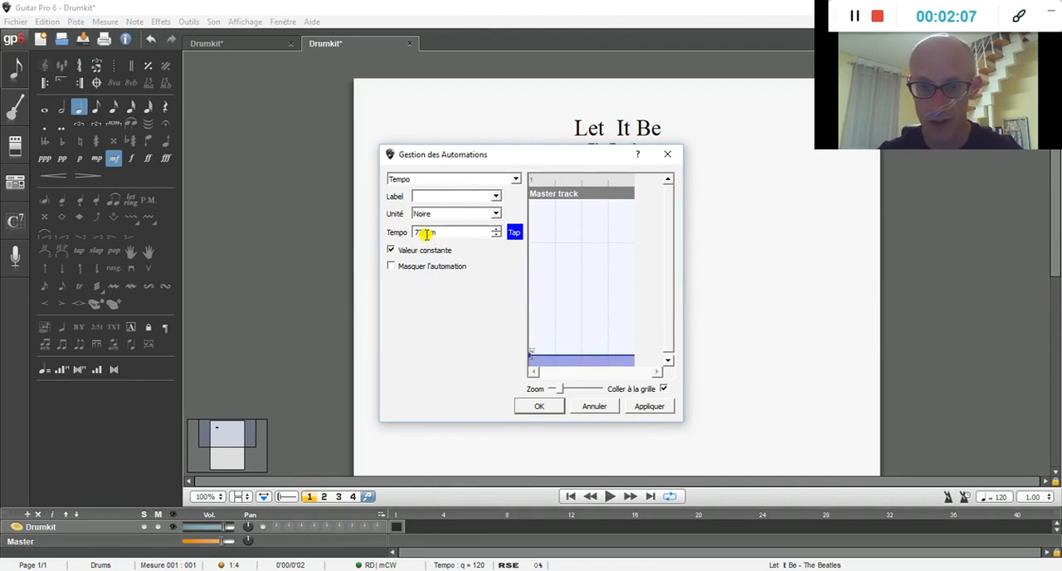
pyautogui.press('Return')
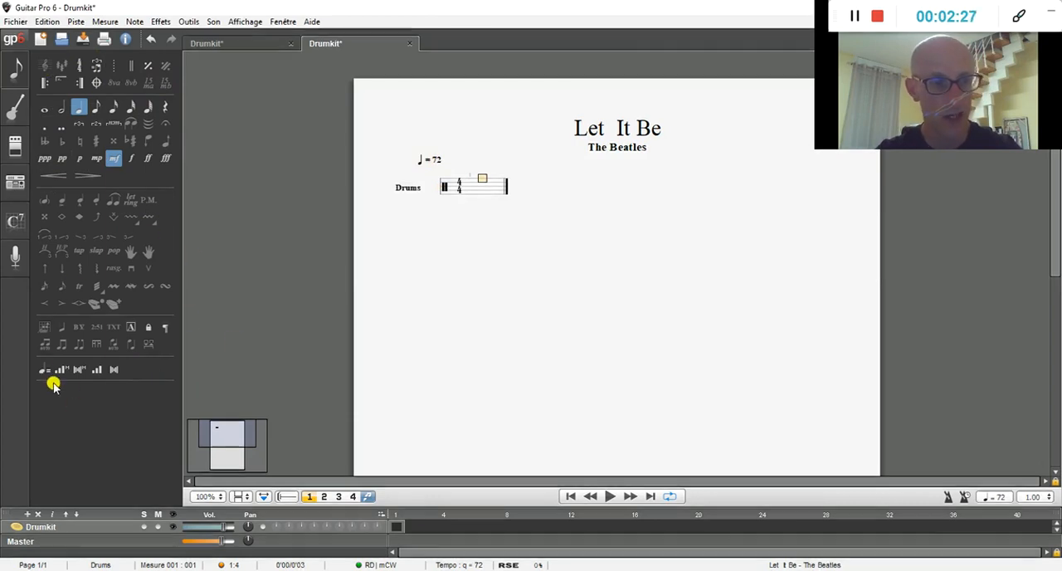
# Step: Insert a section named Intro at the first bar, without a letter
pyautogui.click(130, 330)
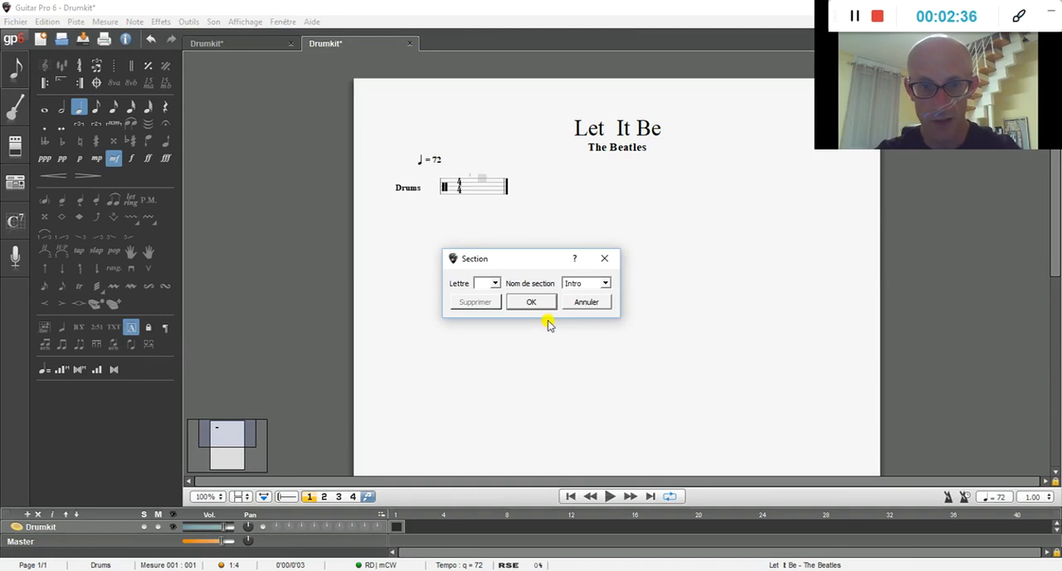
pyautogui.click(489, 283)
pyautogui.click(496, 285)
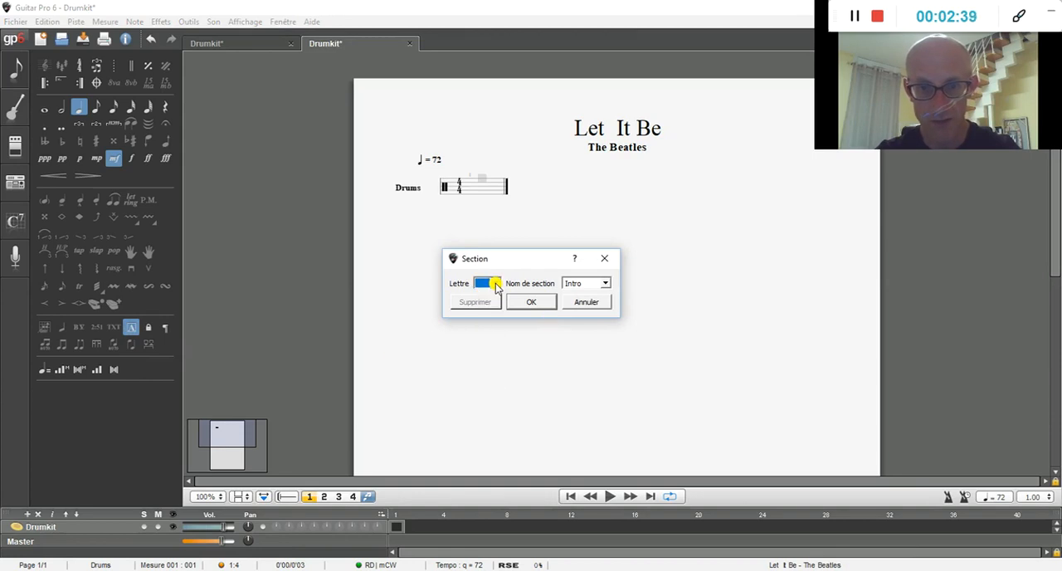
pyautogui.click(605, 283)
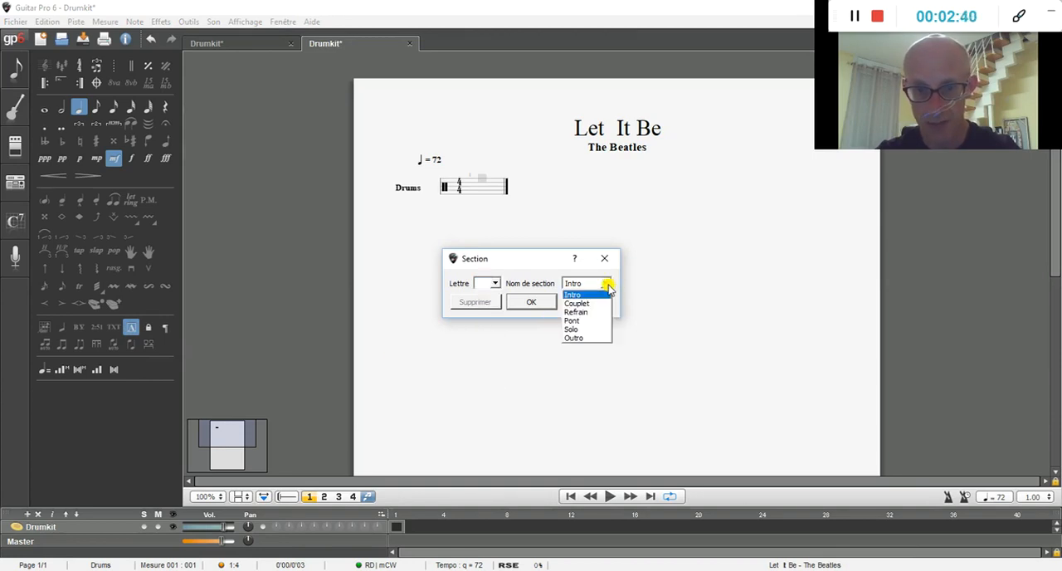
pyautogui.click(608, 285)
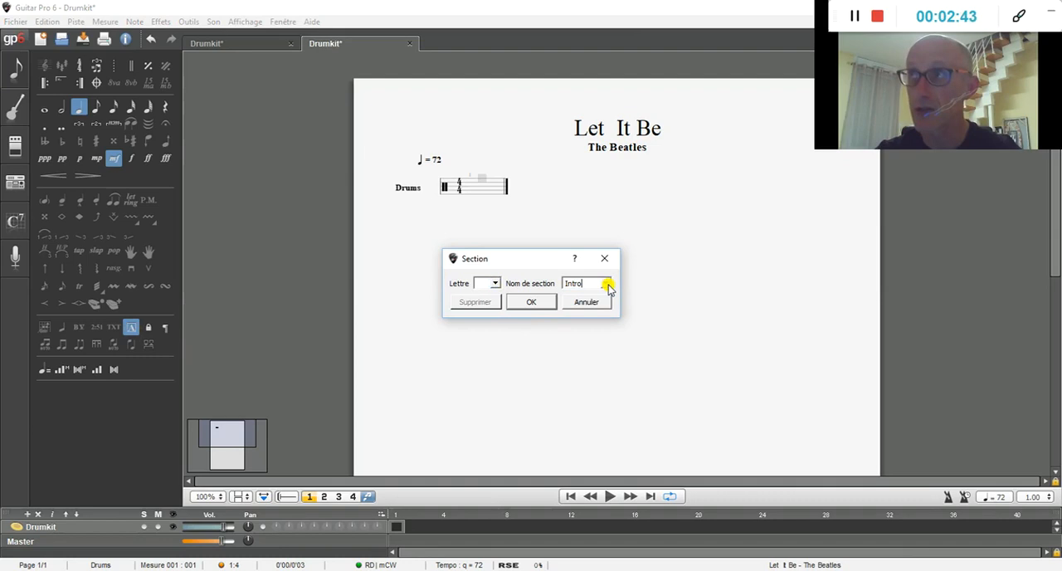
pyautogui.click(531, 303)
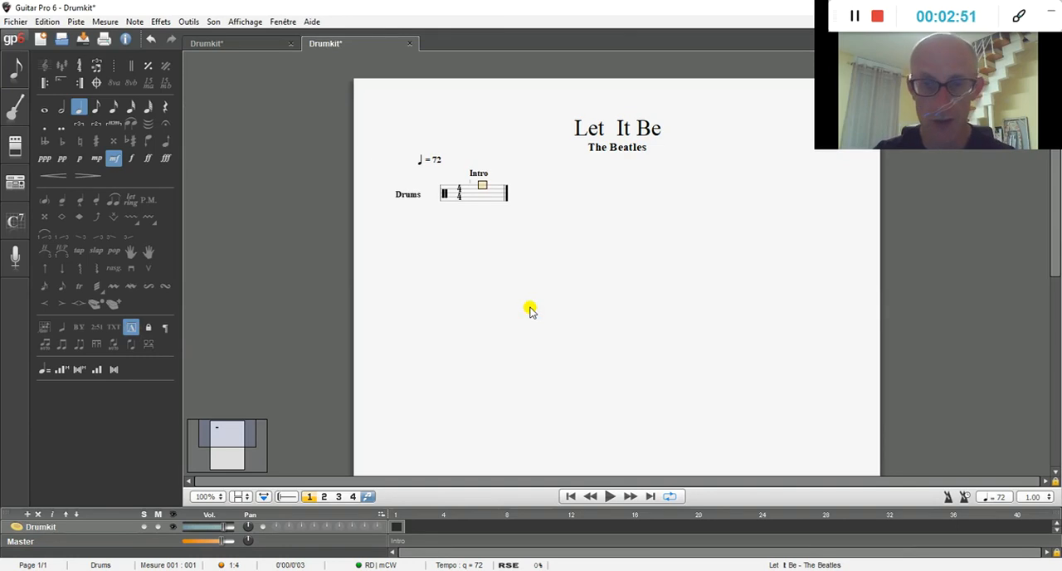
# Step: Extend the drum track with four empty bars, up to bar 5
pyautogui.press('Right')
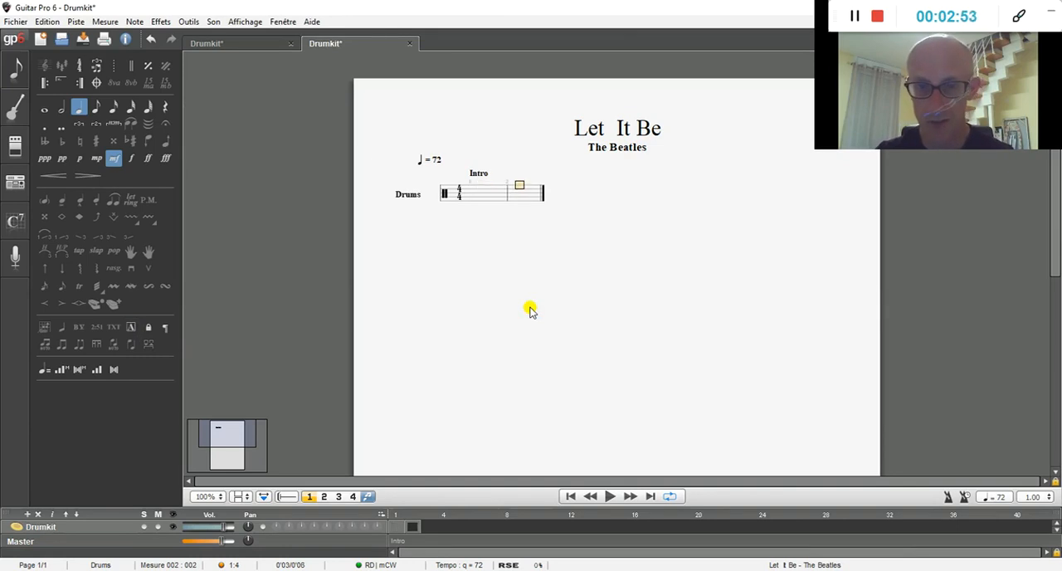
pyautogui.press('Right')
pyautogui.press('Right')
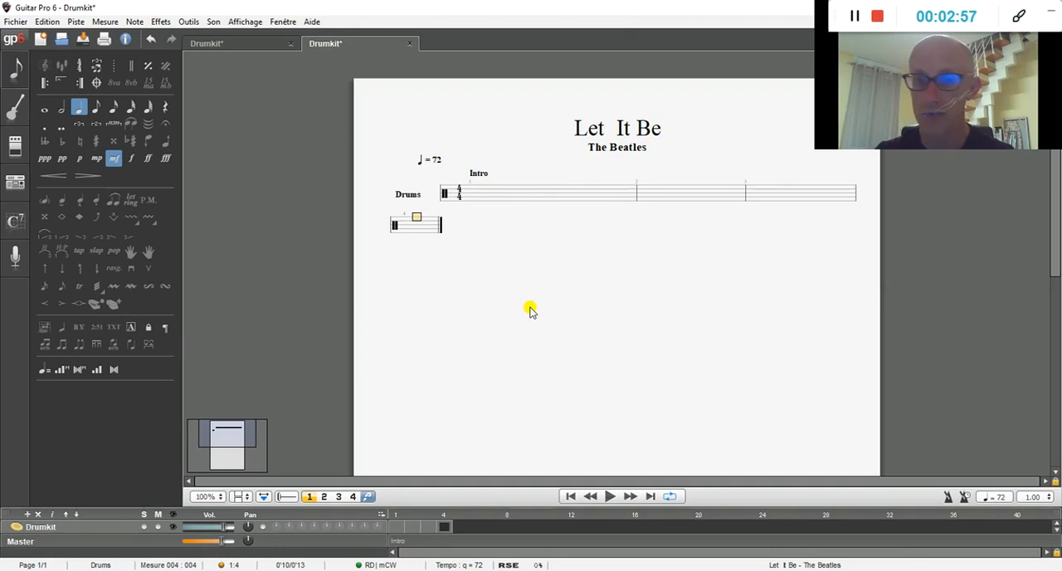
pyautogui.press('Right')
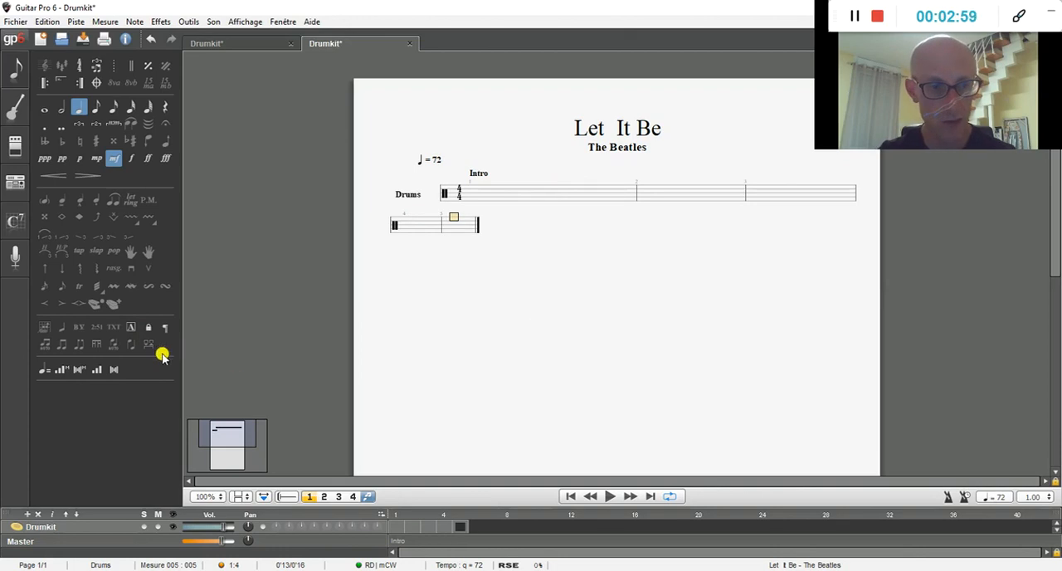
# Step: Insert a section named Verse A at bar 5
pyautogui.click(132, 328)
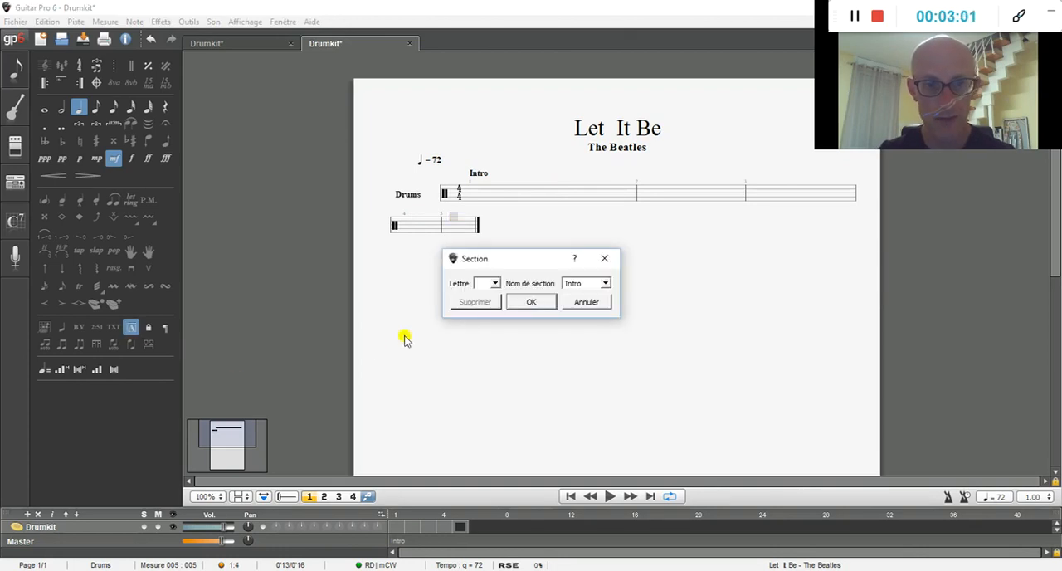
pyautogui.doubleClick(581, 284)
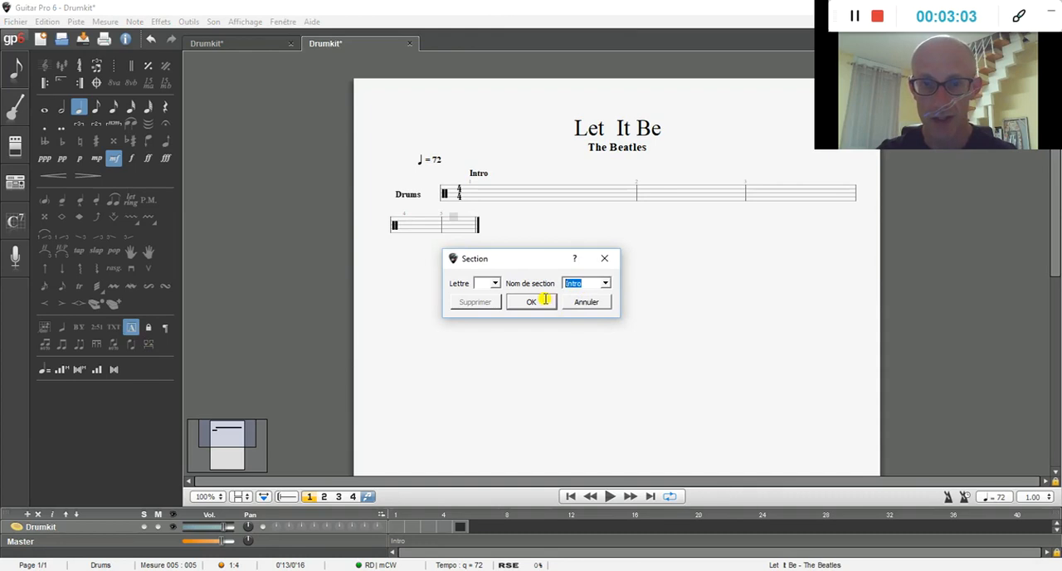
pyautogui.write('Verse A')
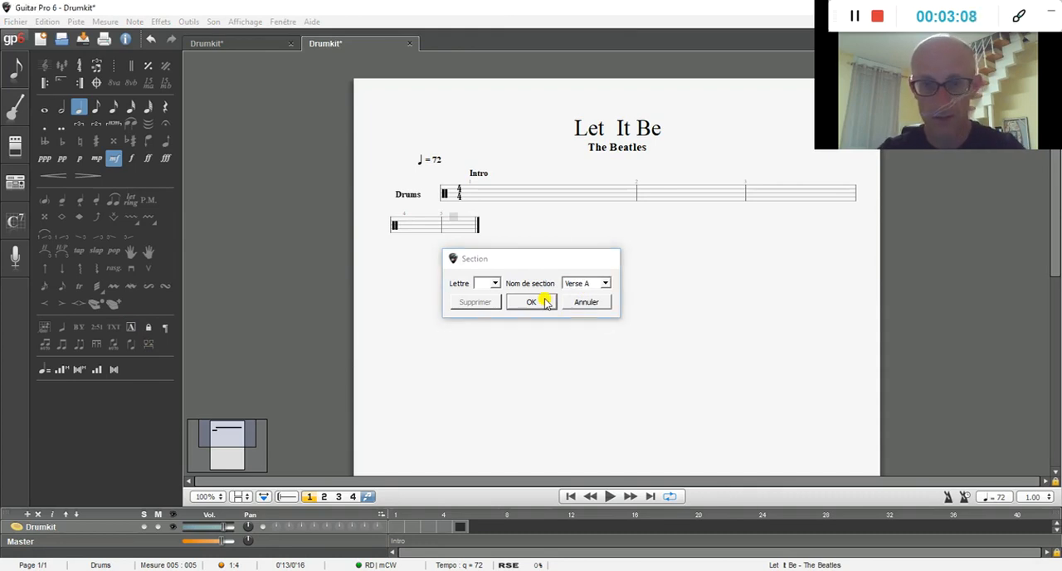
pyautogui.click(531, 301)
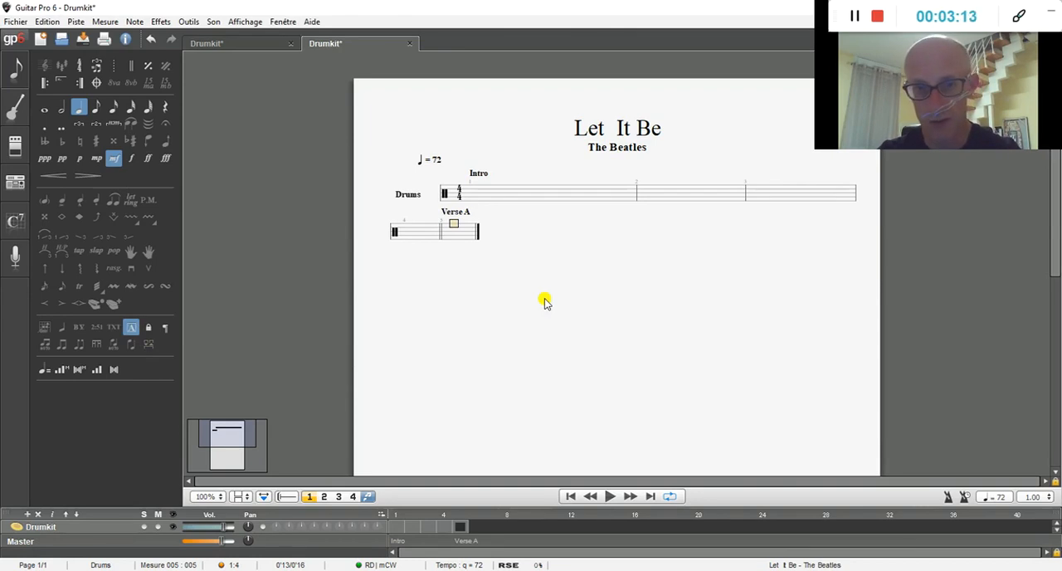
# Step: Extend the drum track with eight more empty bars, up to bar 13
pyautogui.press('Right')
pyautogui.press('Right')
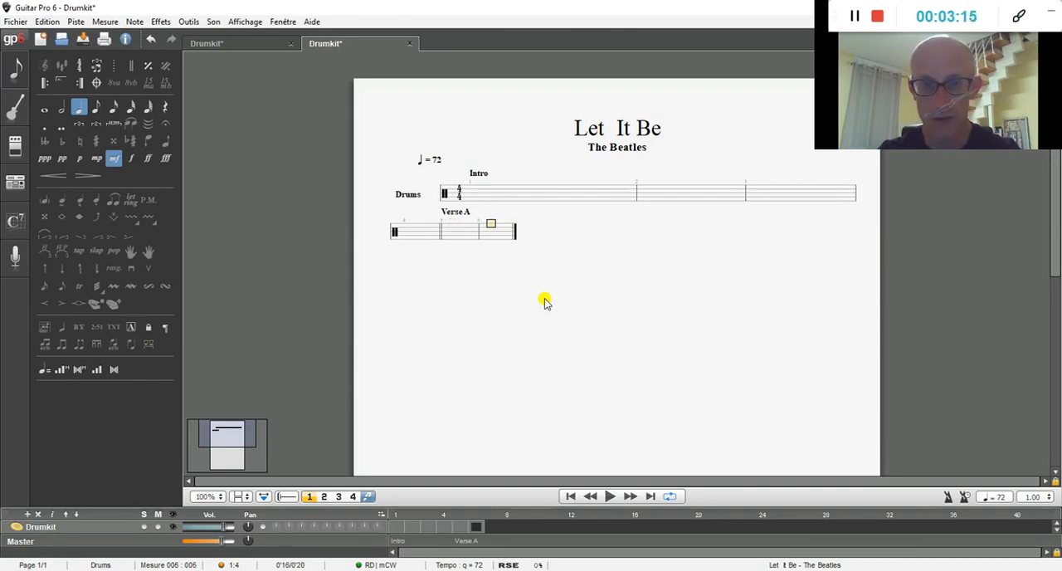
pyautogui.press('Right')
pyautogui.press('Right')
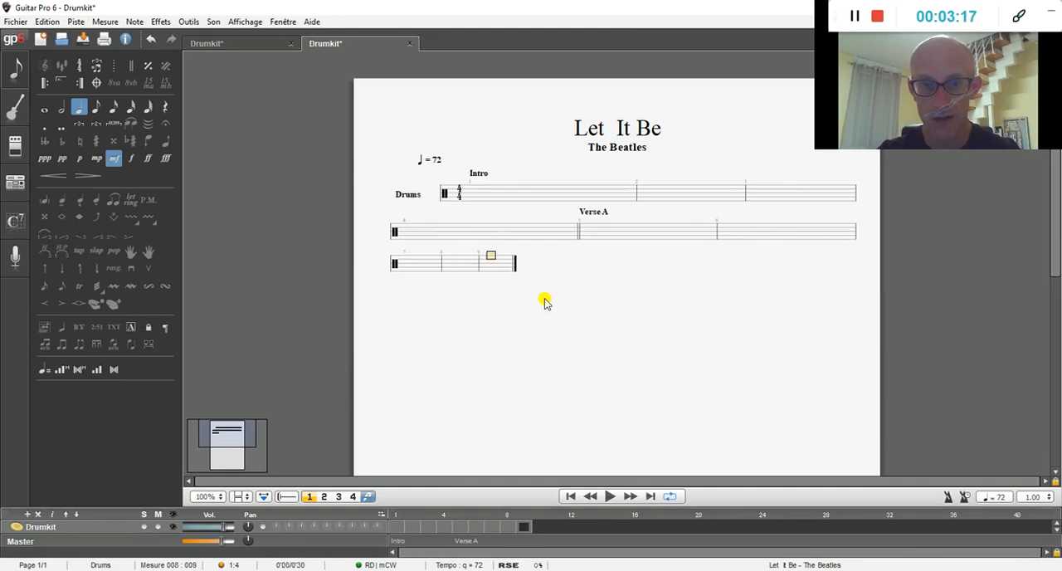
pyautogui.press('Right')
pyautogui.press('Right')
pyautogui.press('Right')
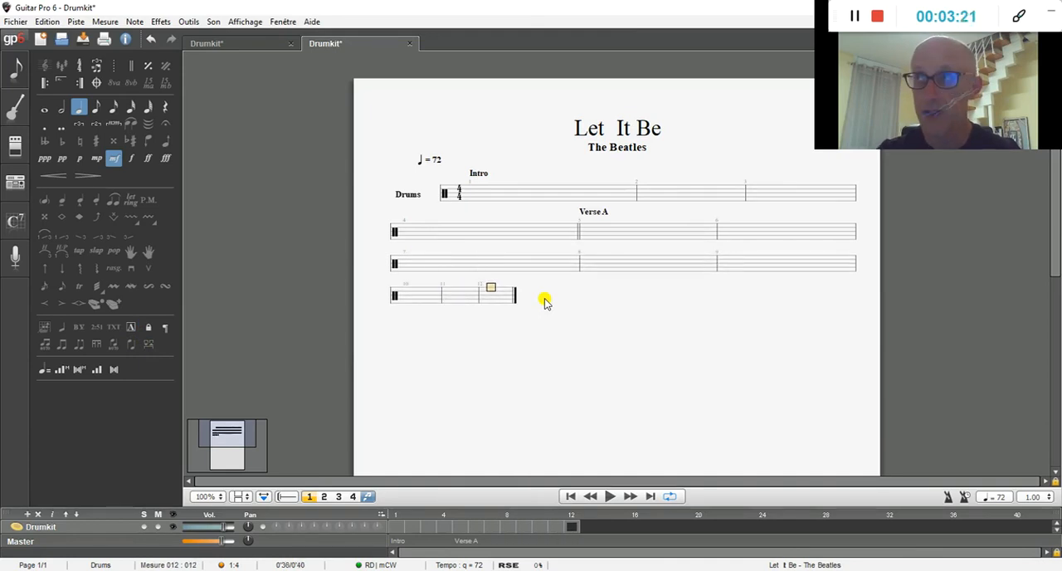
pyautogui.press('Right')
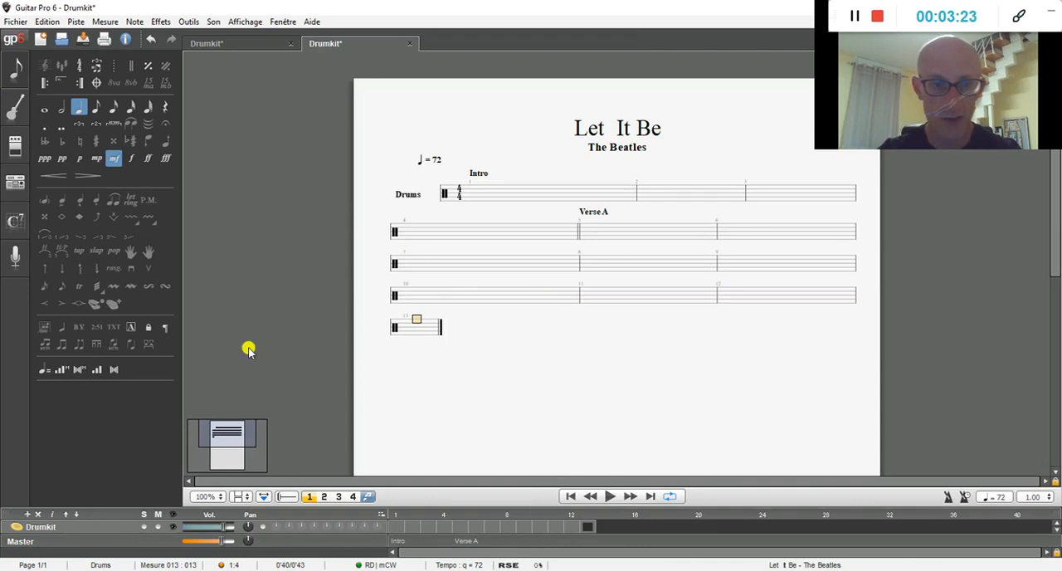
# Step: Insert a section named Chorus A at bar 13
pyautogui.click(130, 328)
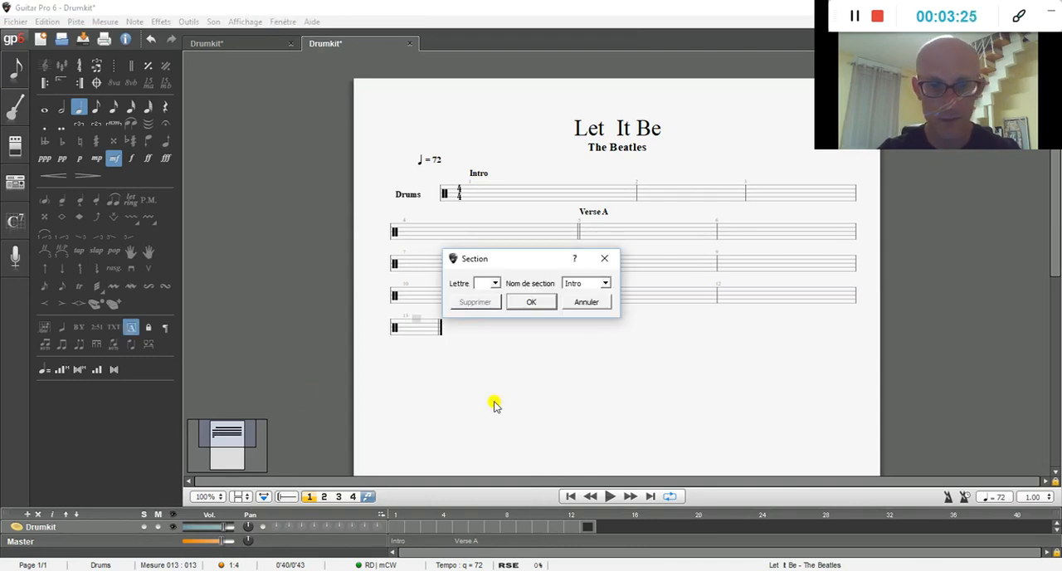
pyautogui.moveTo(592, 283); pyautogui.dragTo(557, 291)
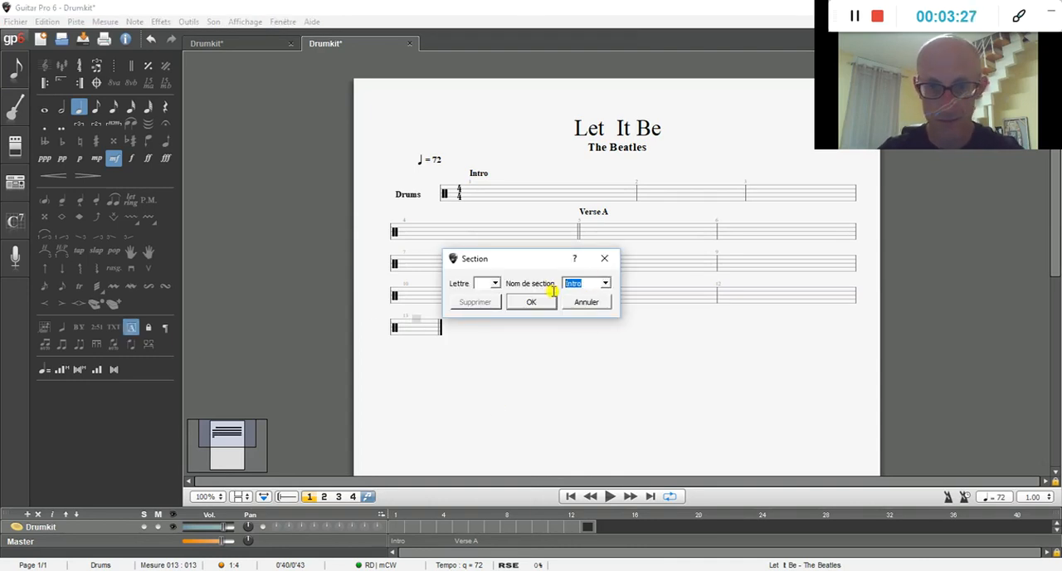
pyautogui.write('Chorus A')
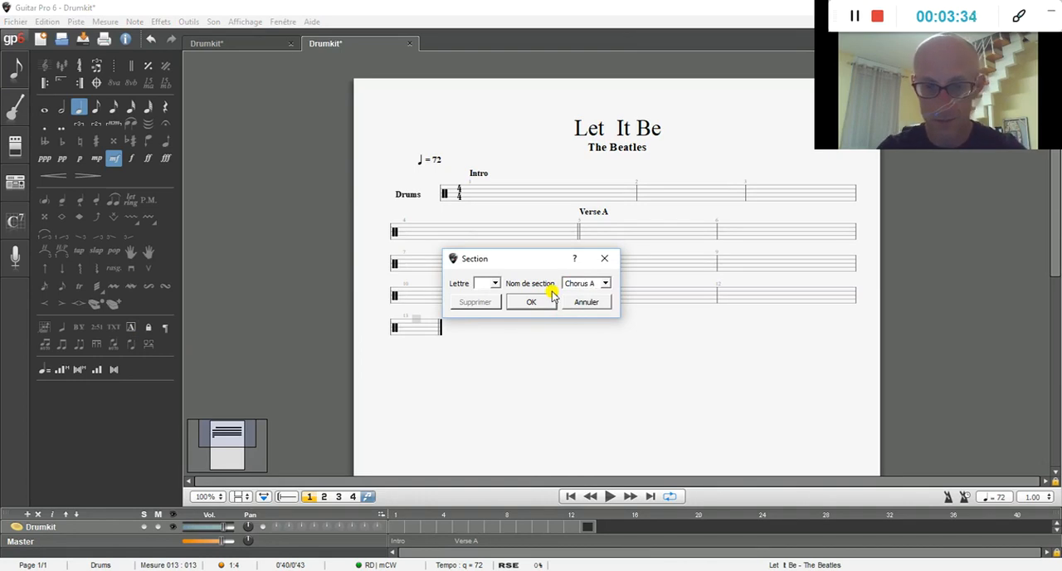
pyautogui.click(550, 298)
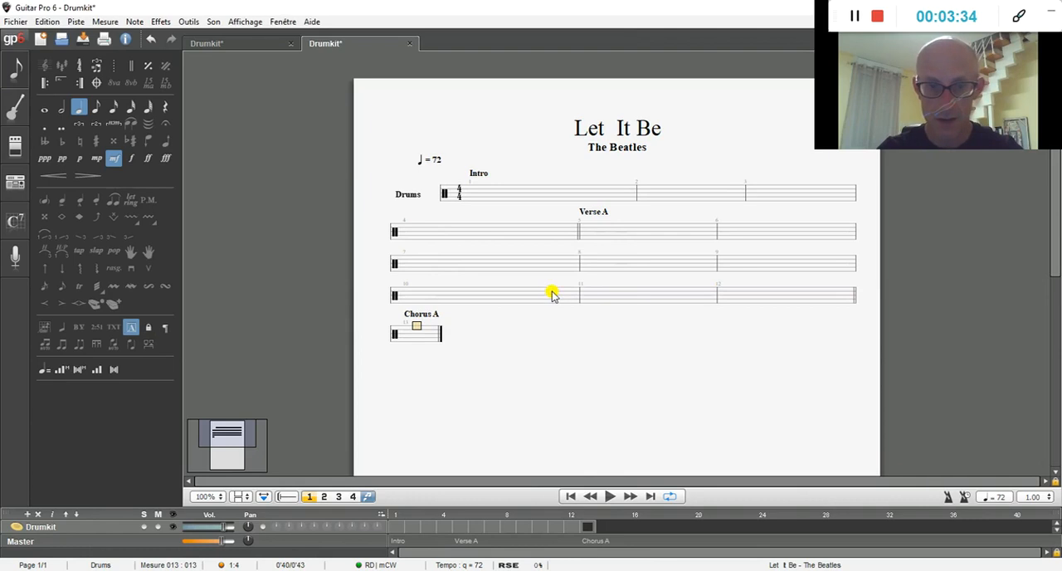
# Step: Extend the drum track with four more empty bars, up to bar 17
pyautogui.press('Right')
pyautogui.press('Right')
pyautogui.press('Right')
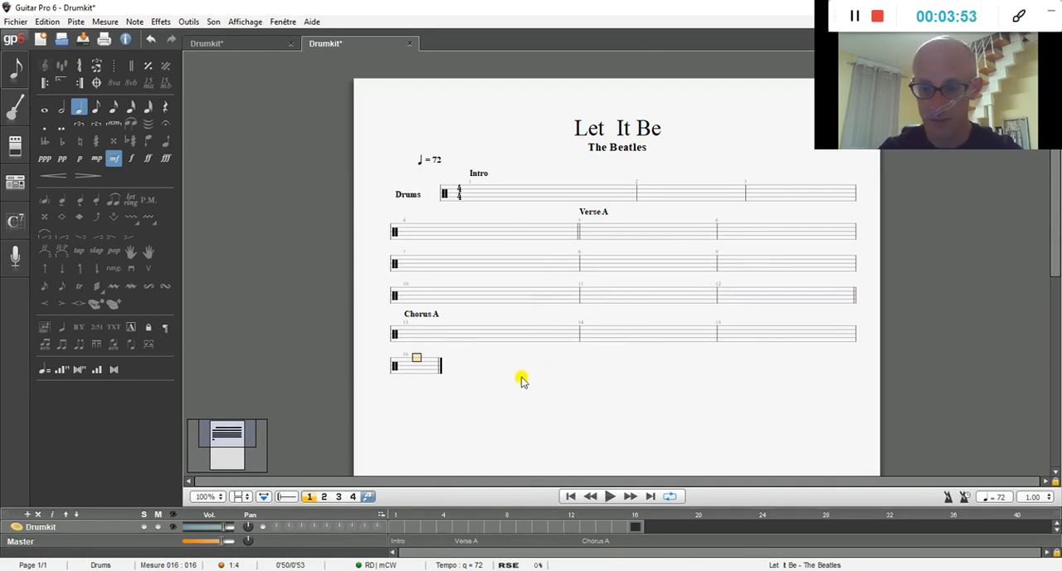
pyautogui.press('Right')
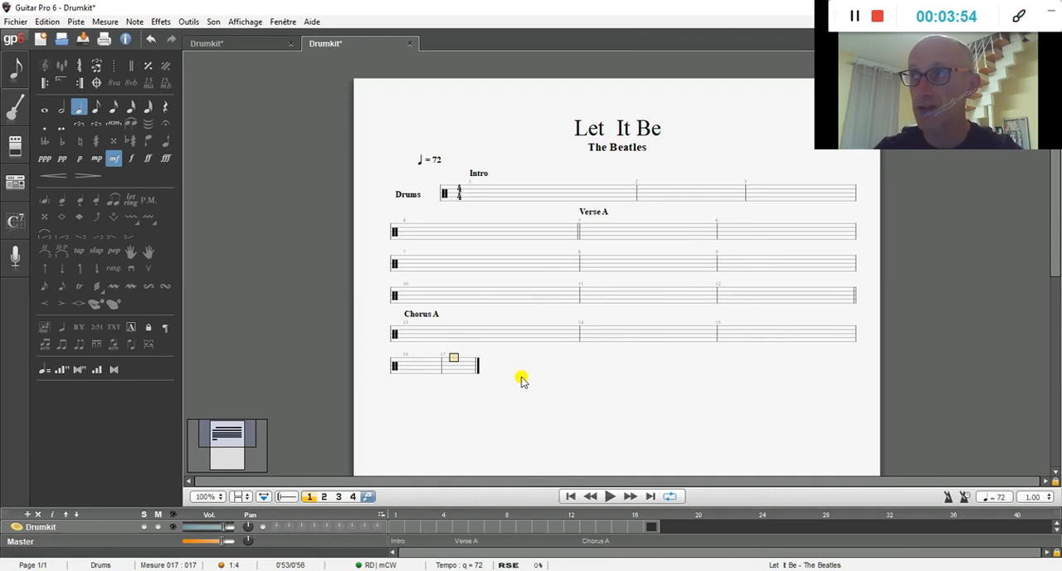
# Step: Insert a section named Verse B at bar 17
pyautogui.click(133, 329)
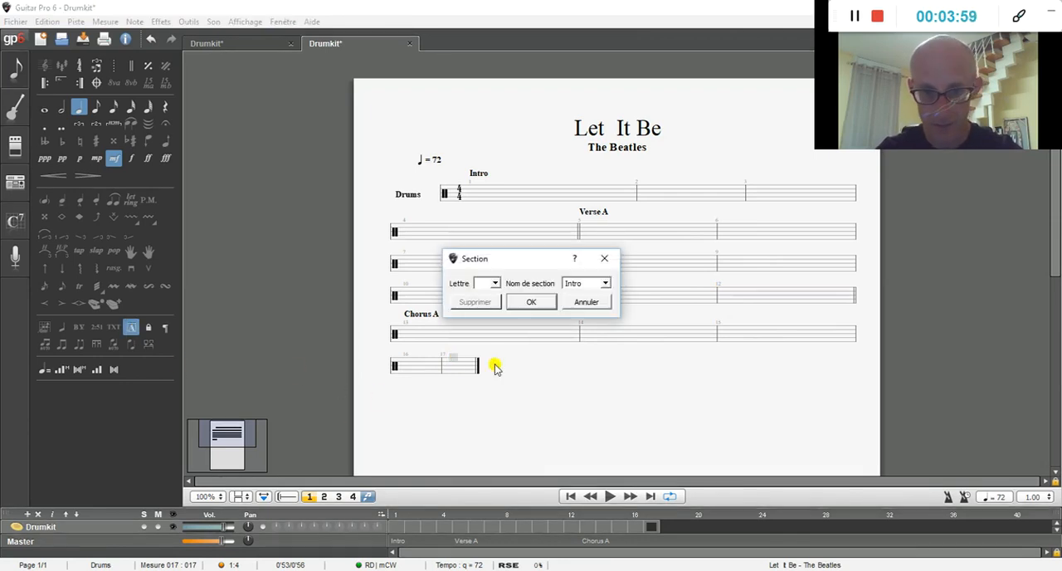
pyautogui.rightClick(553, 286)
pyautogui.click(589, 283)
pyautogui.moveTo(588, 283); pyautogui.dragTo(556, 288)
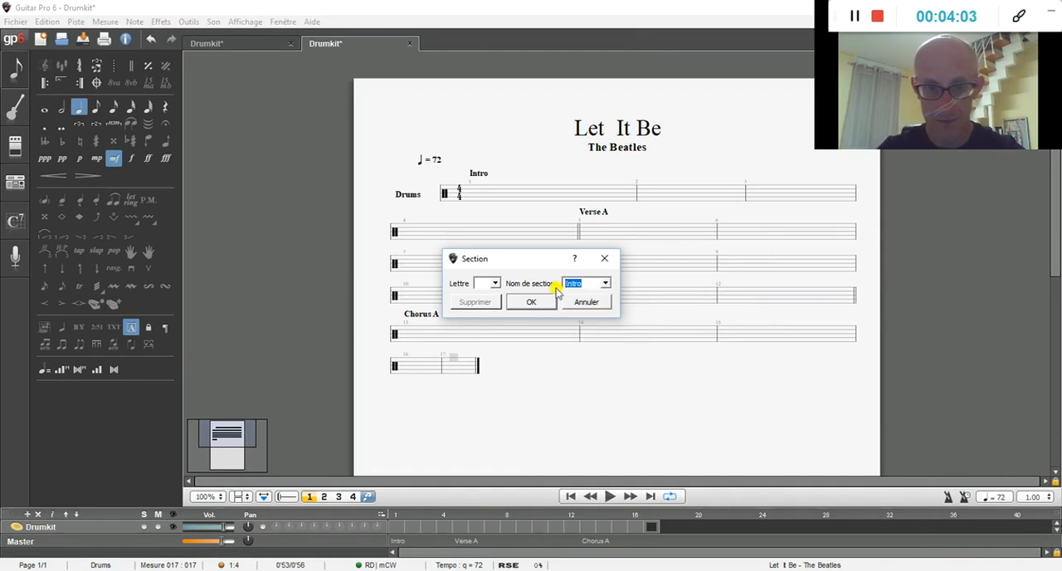
pyautogui.write('Verse B')
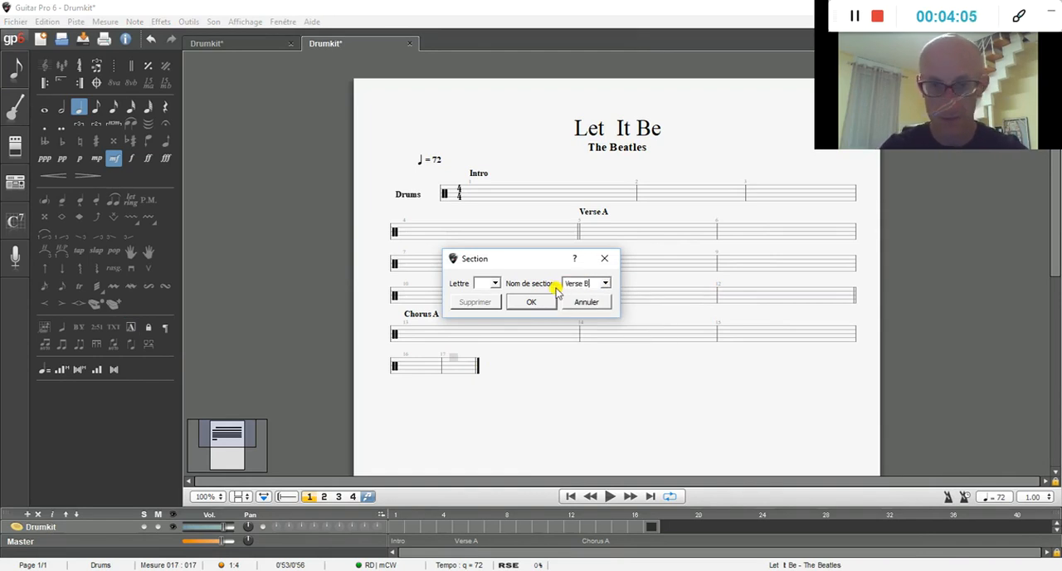
pyautogui.press('Return')
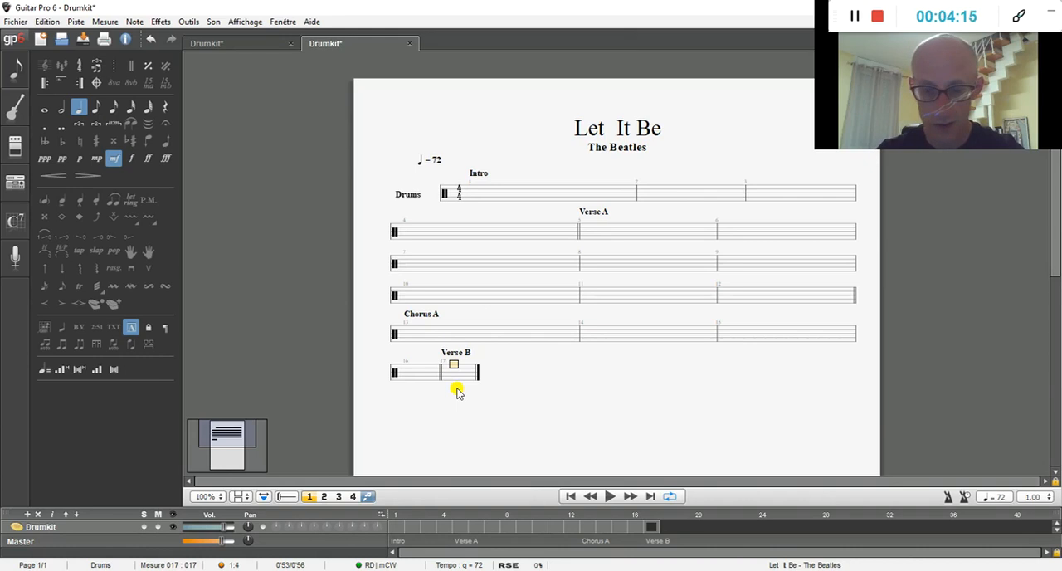
# Step: Enter a quarter rest on beat 1 and a closed hi-hat quarter note on beat 2 of bar 17
pyautogui.press('Down')
pyautogui.press('Down')
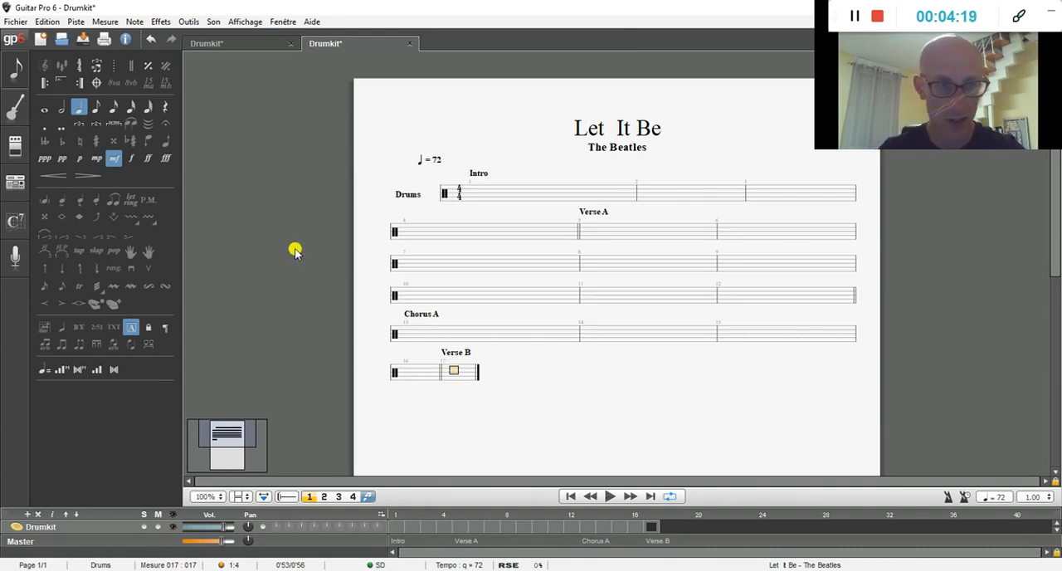
pyautogui.click(166, 109)
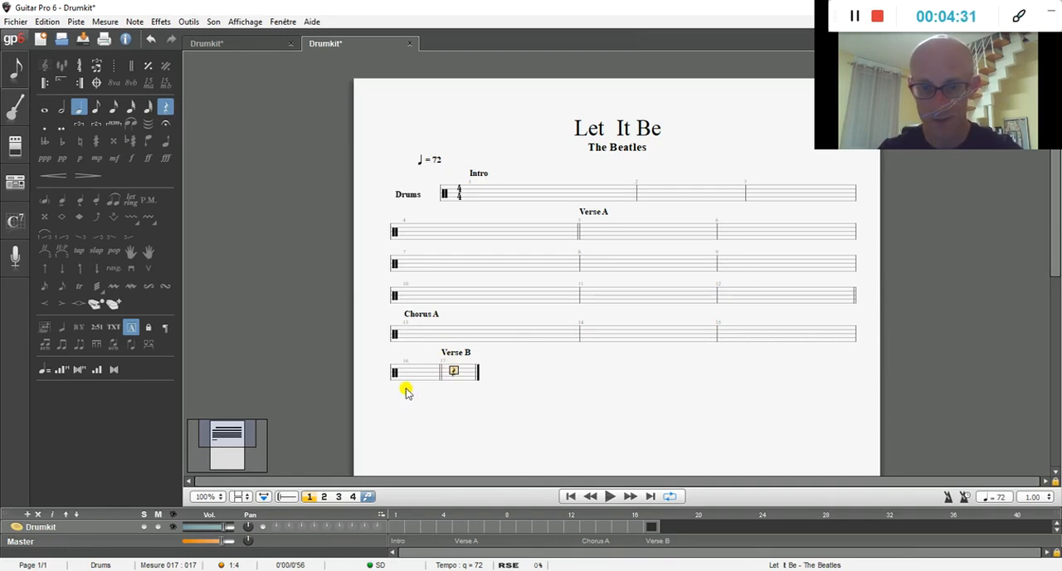
pyautogui.press('Right')
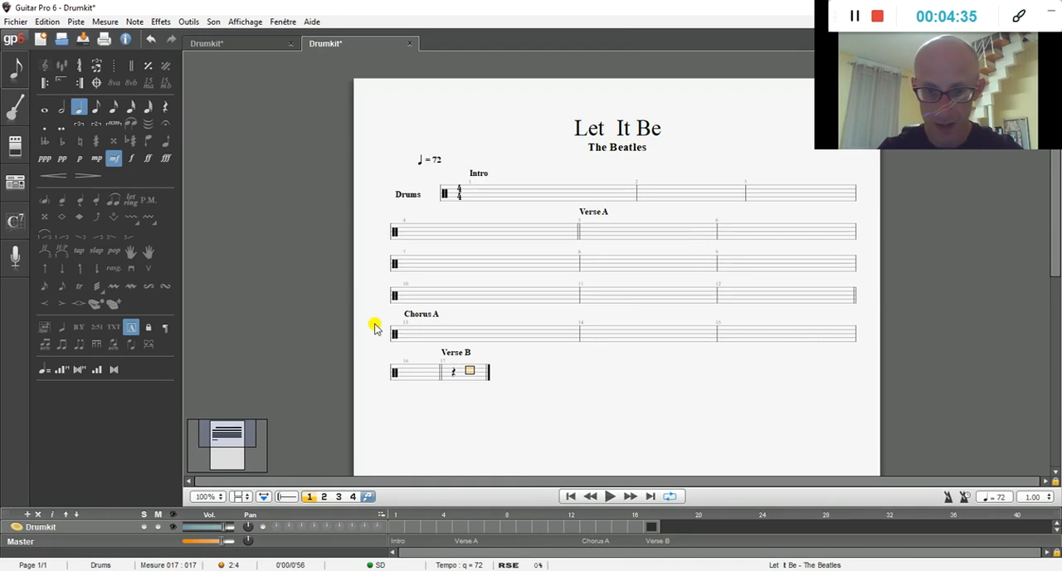
pyautogui.press('Up')
pyautogui.press('Up')
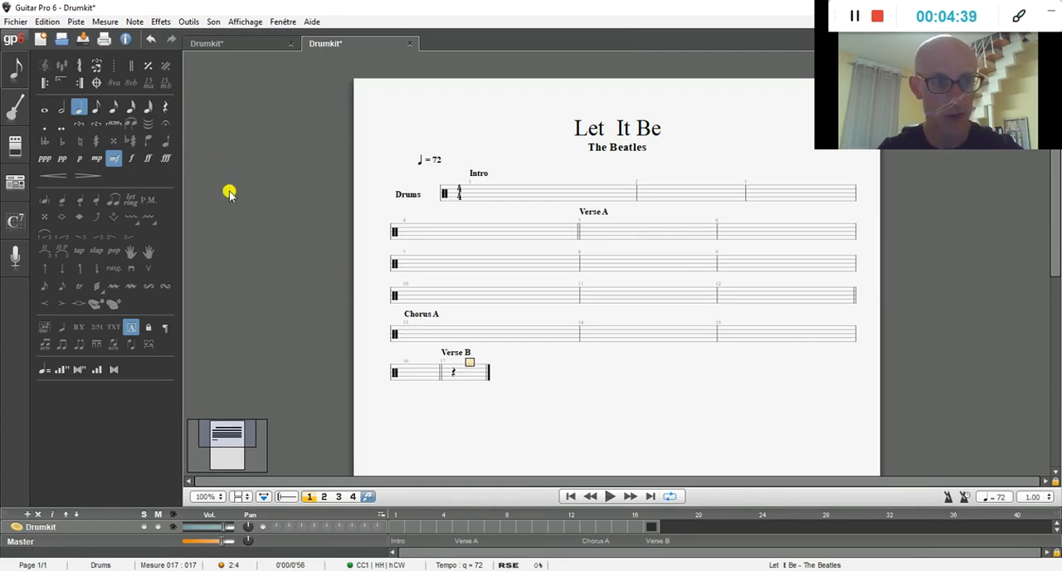
pyautogui.press('Return')
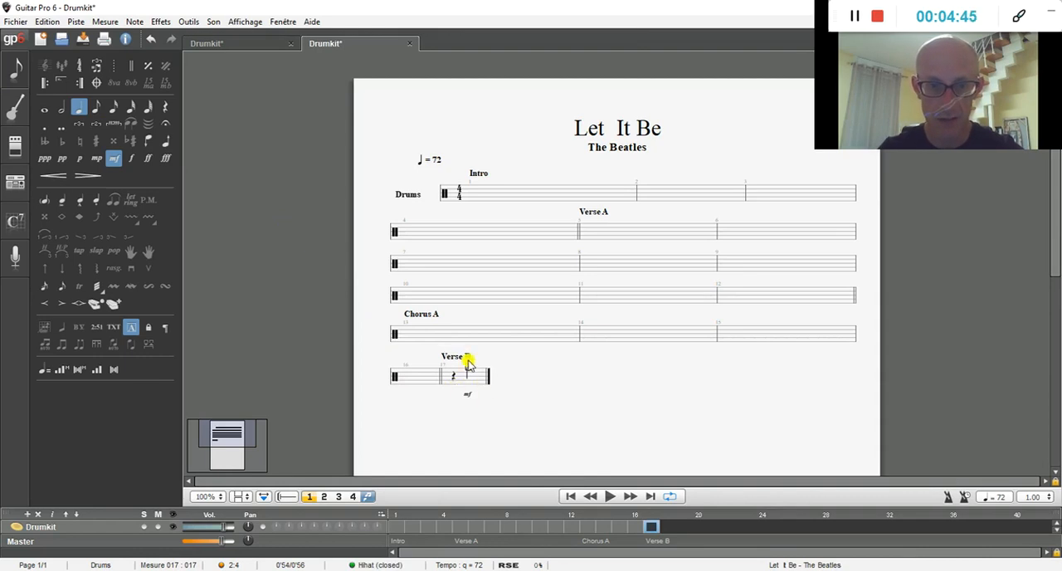
pyautogui.press('Right')
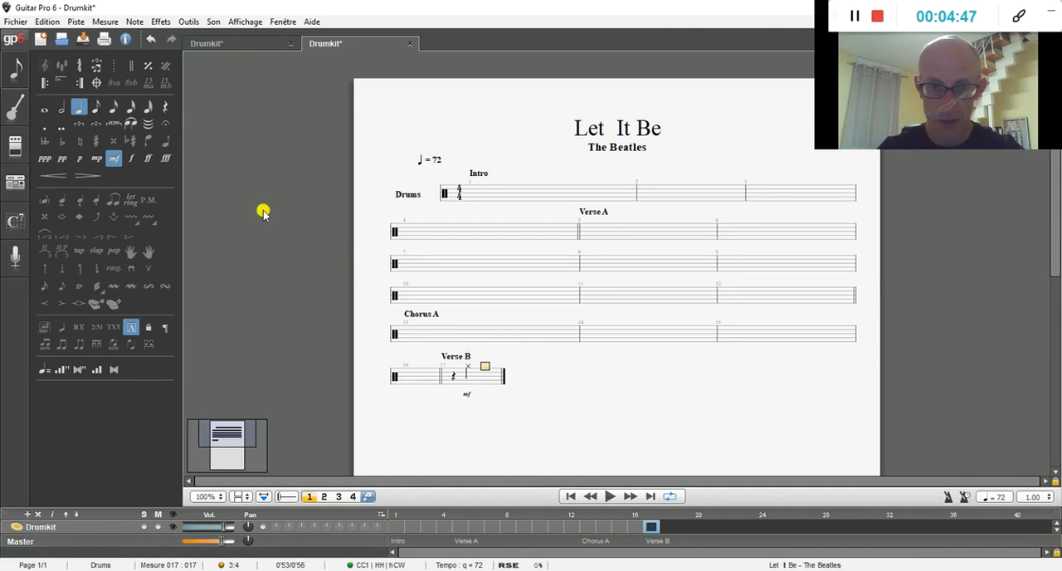
# Step: Enter a quarter rest on beat 3 and a closed hi-hat quarter note on beat 4 of bar 17
pyautogui.click(164, 106)
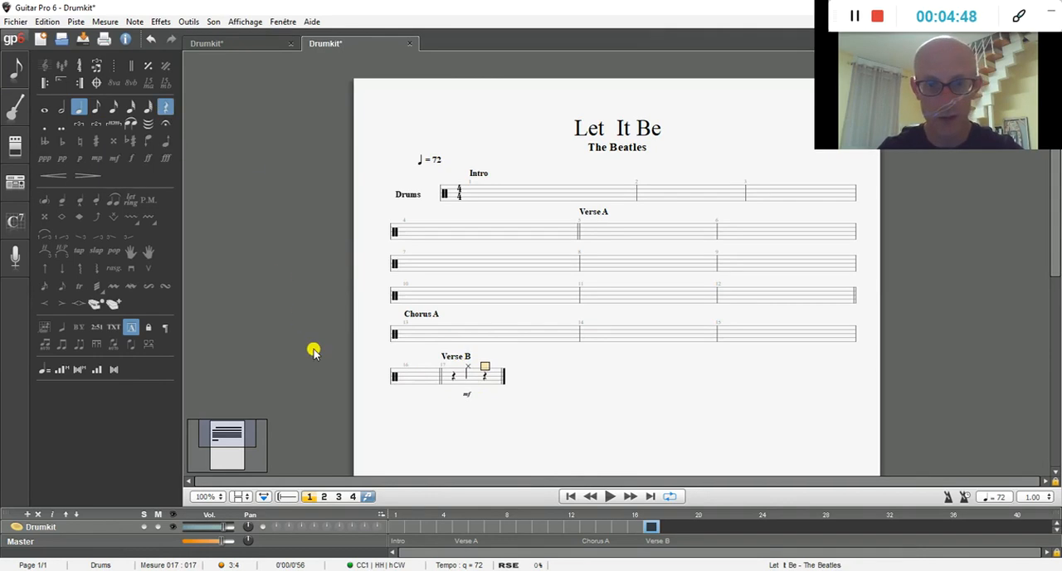
pyautogui.press('Right')
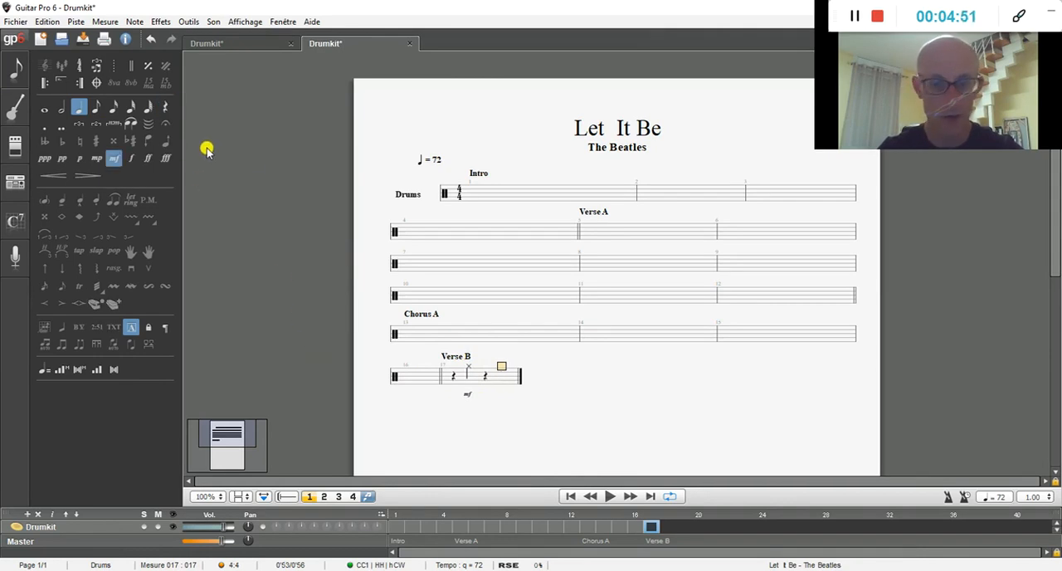
pyautogui.press('Return')
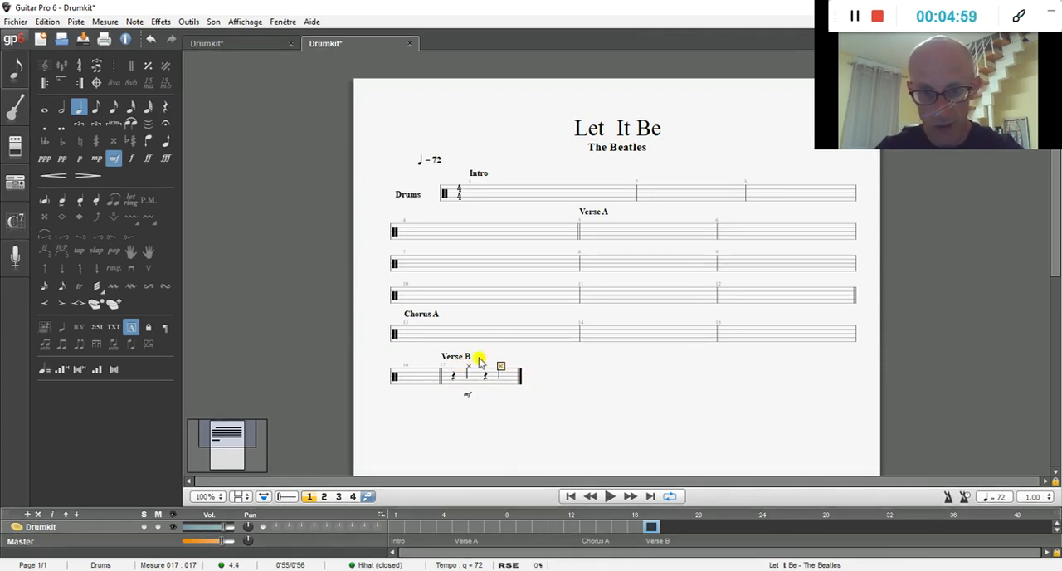
pyautogui.press('4')
pyautogui.press('2')
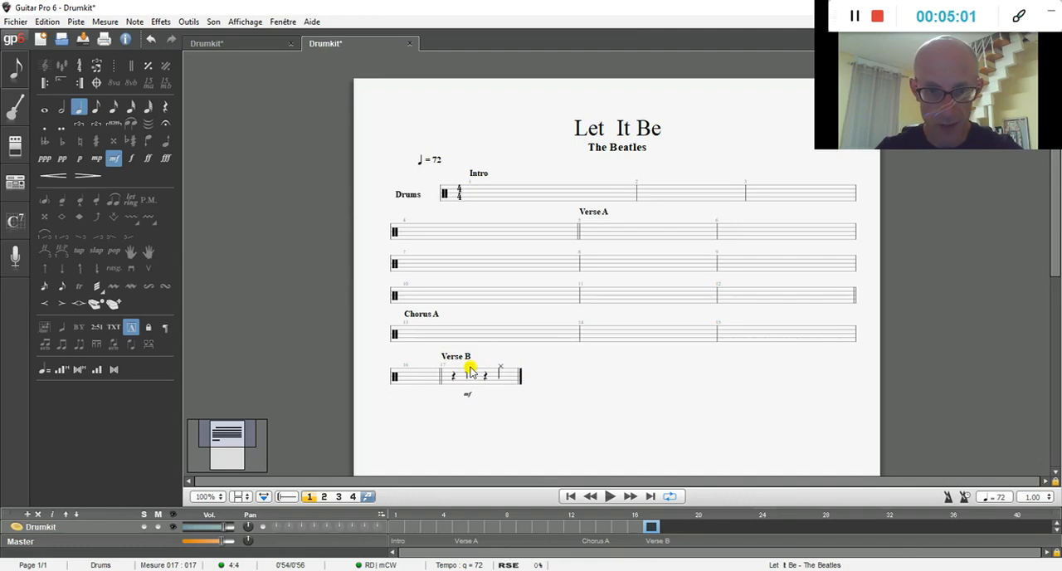
# Step: Turn off multivoice mode and make the stems of the hi-hat notes in bar 17 point upward
pyautogui.click(469, 368)
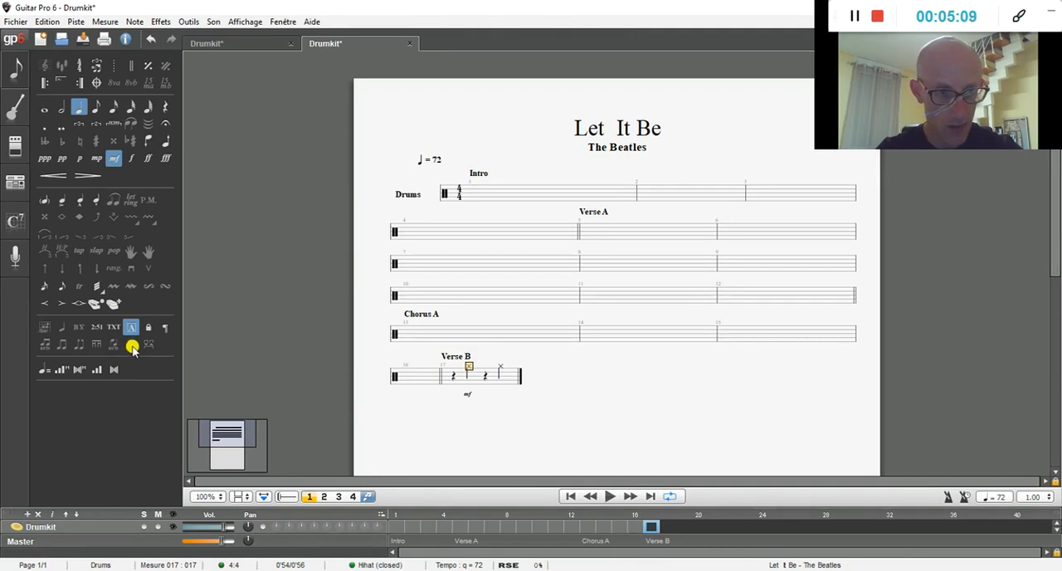
pyautogui.click(368, 497)
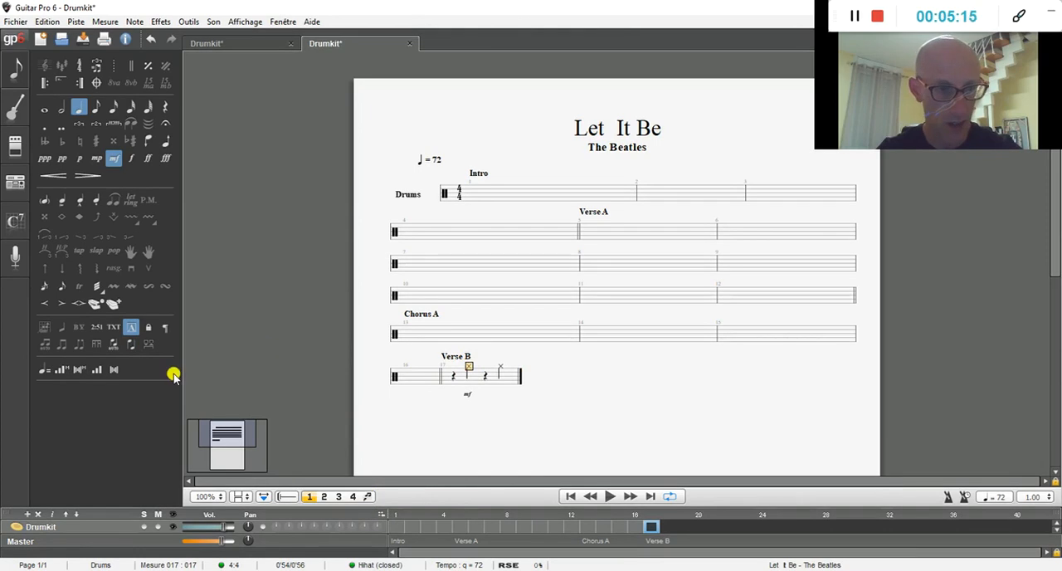
pyautogui.click(130, 346)
pyautogui.press('Right')
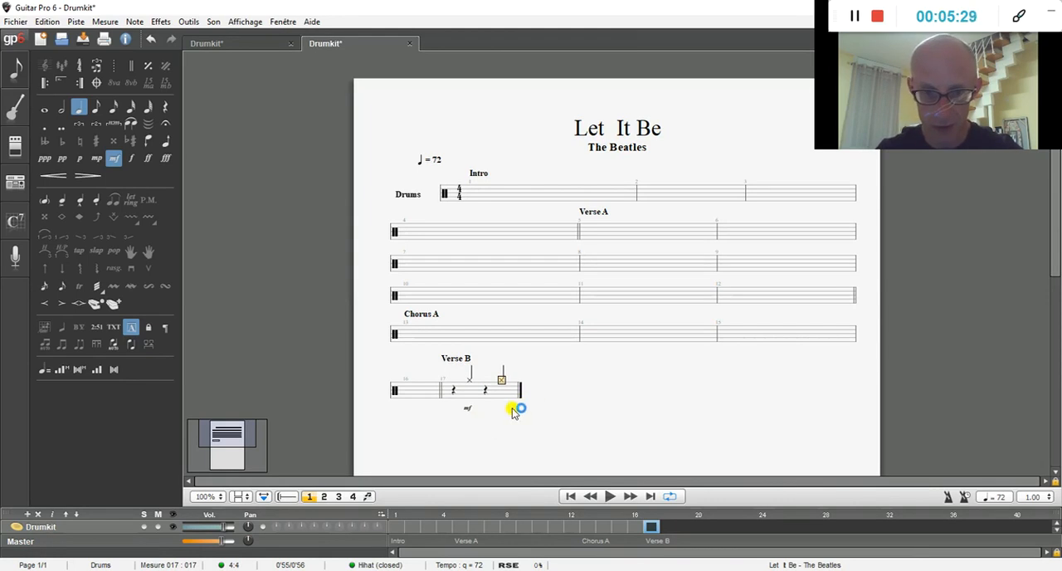
# Step: Copy the rest and hi-hat pattern of bar 17 and paste it into a new bar 18
pyautogui.moveTo(517, 402); pyautogui.dragTo(455, 374)
pyautogui.rightClick(469, 381)
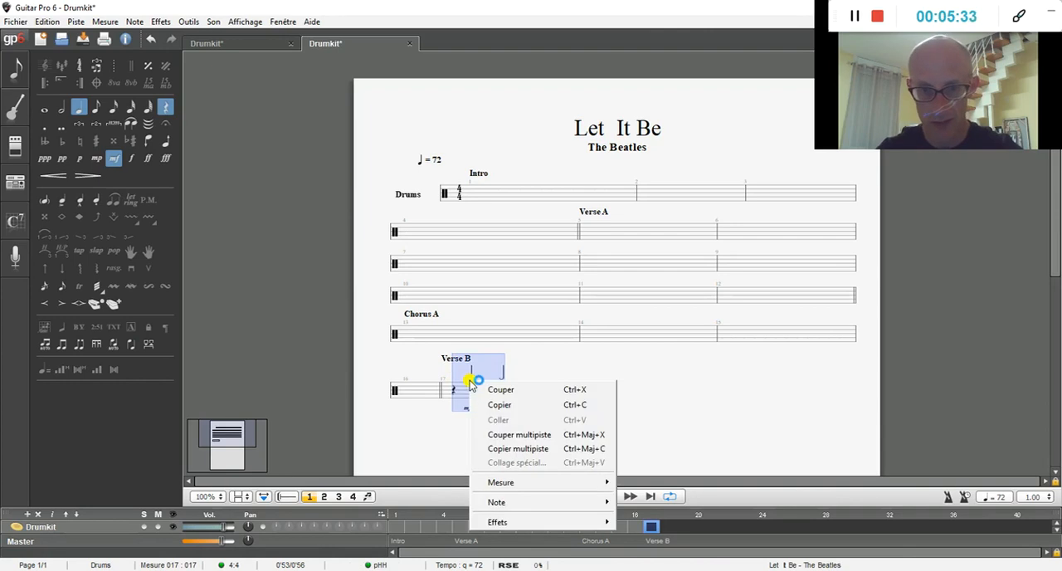
pyautogui.click(502, 404)
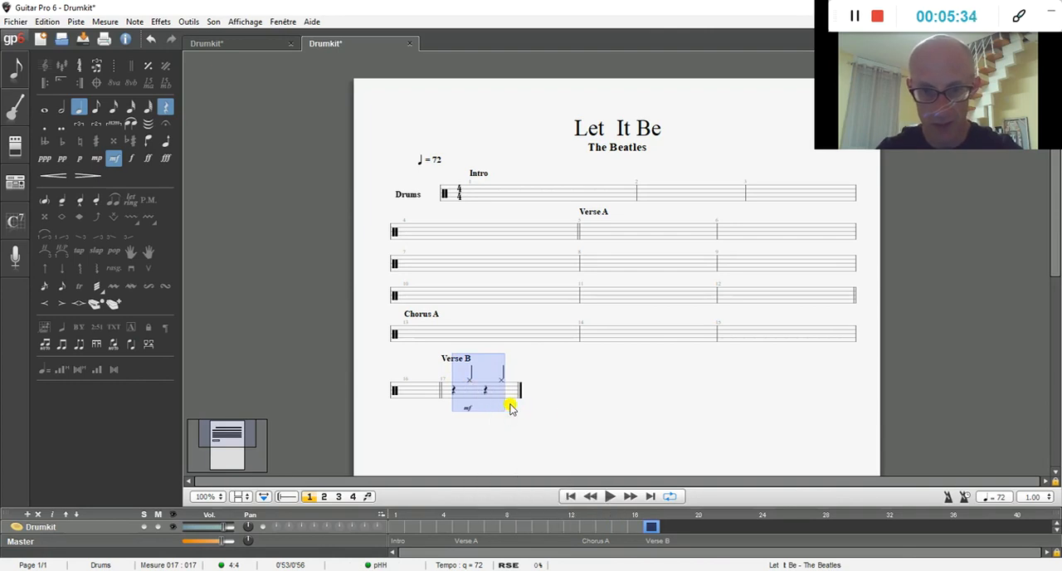
pyautogui.click(550, 396)
pyautogui.rightClick(537, 396)
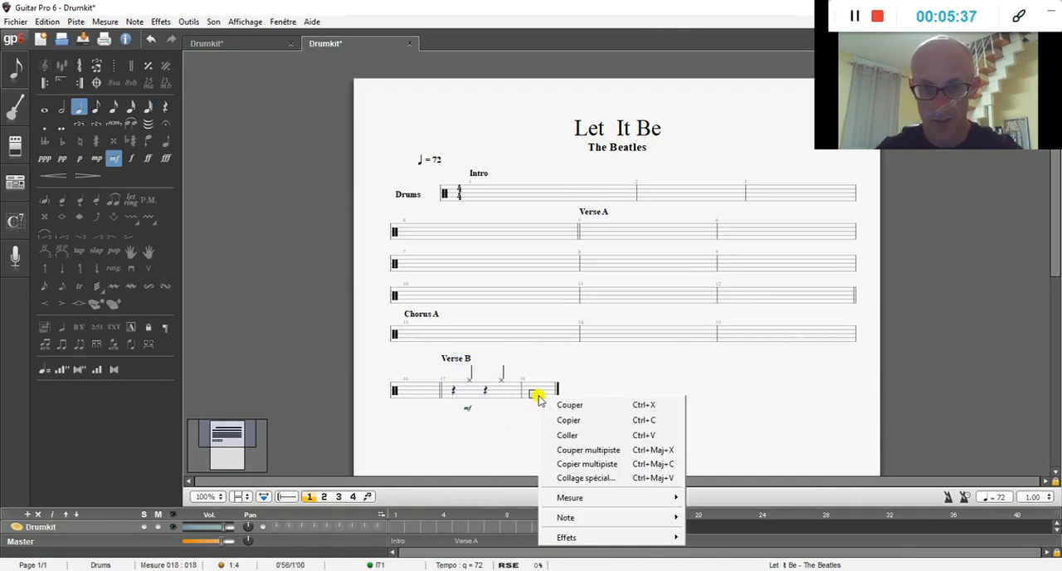
pyautogui.click(567, 438)
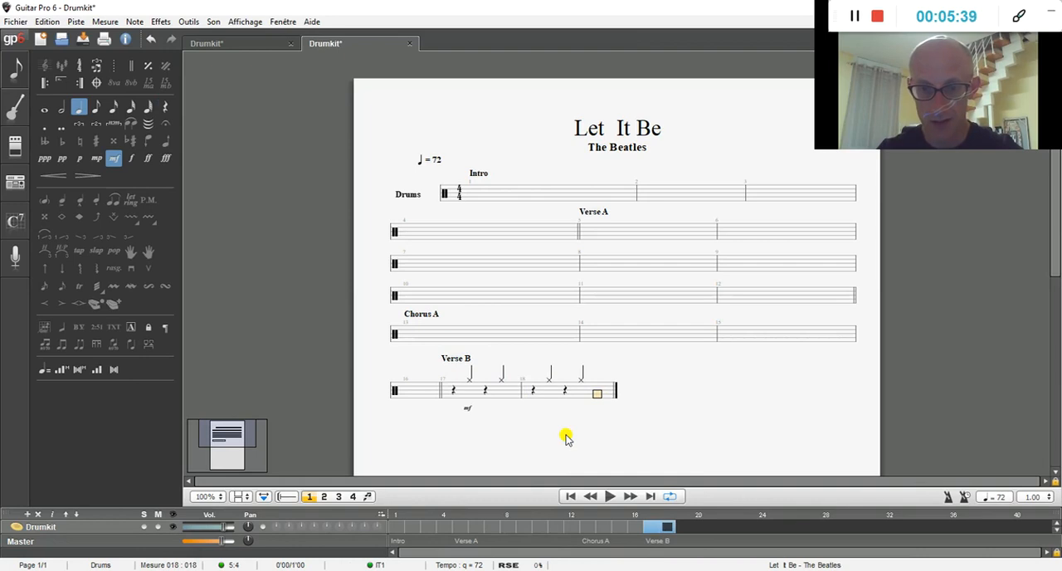
# Step: Paste the copied hi-hat pattern into new bars 19 and 20
pyautogui.press('Right')
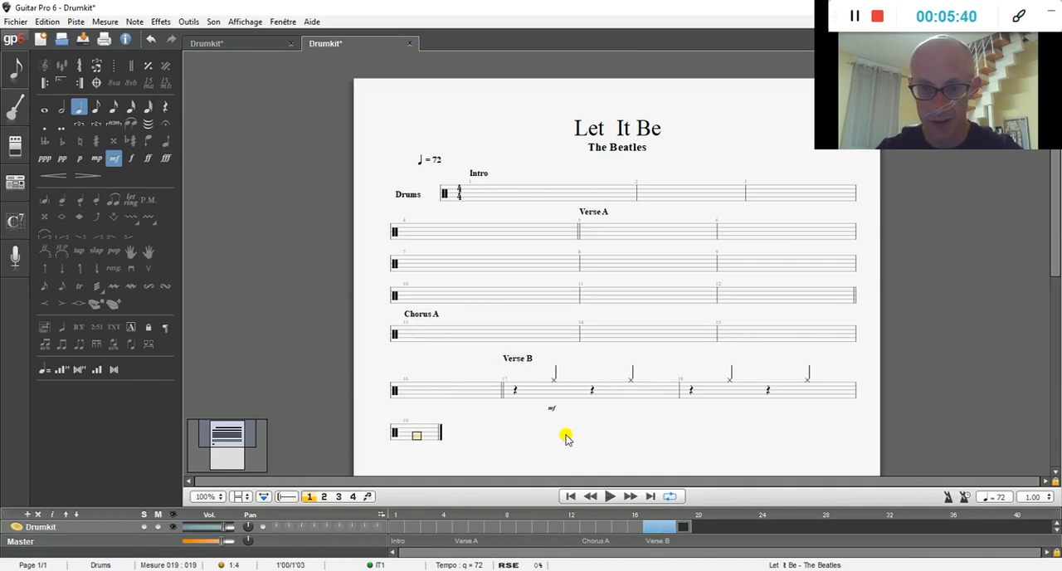
pyautogui.rightClick(417, 441)
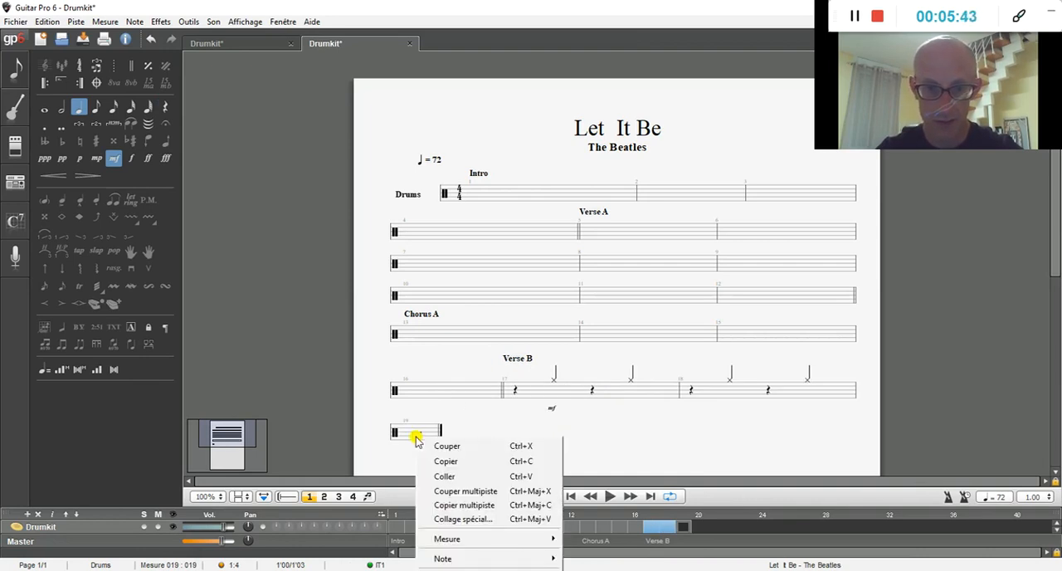
pyautogui.click(444, 476)
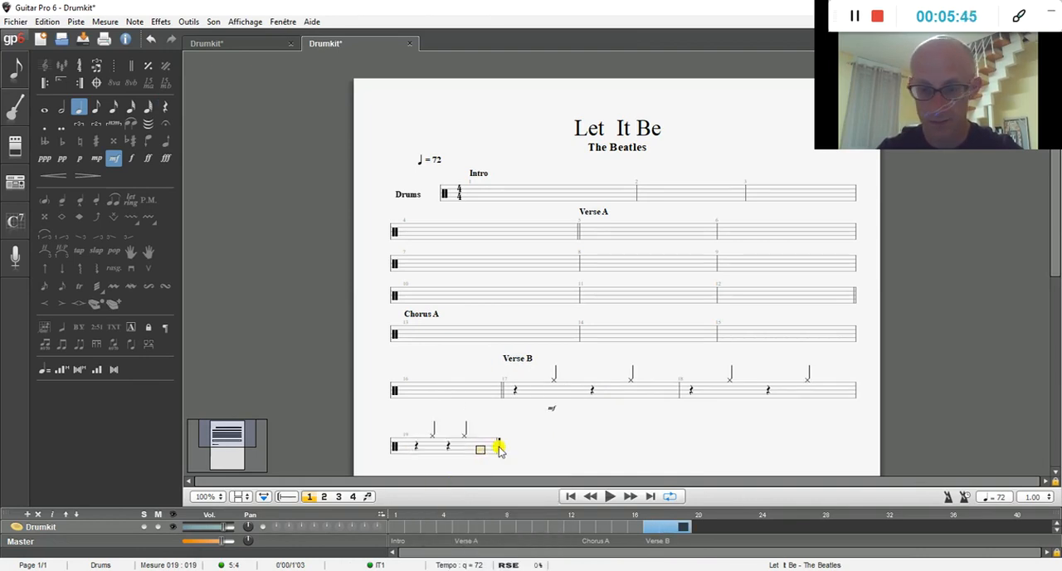
pyautogui.press('Right')
pyautogui.rightClick(503, 454)
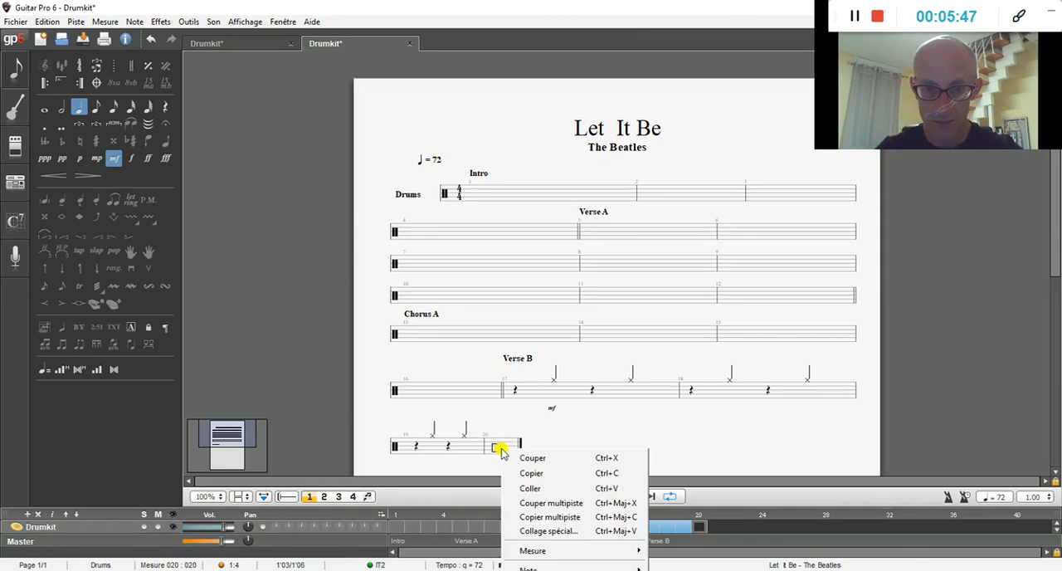
pyautogui.click(535, 487)
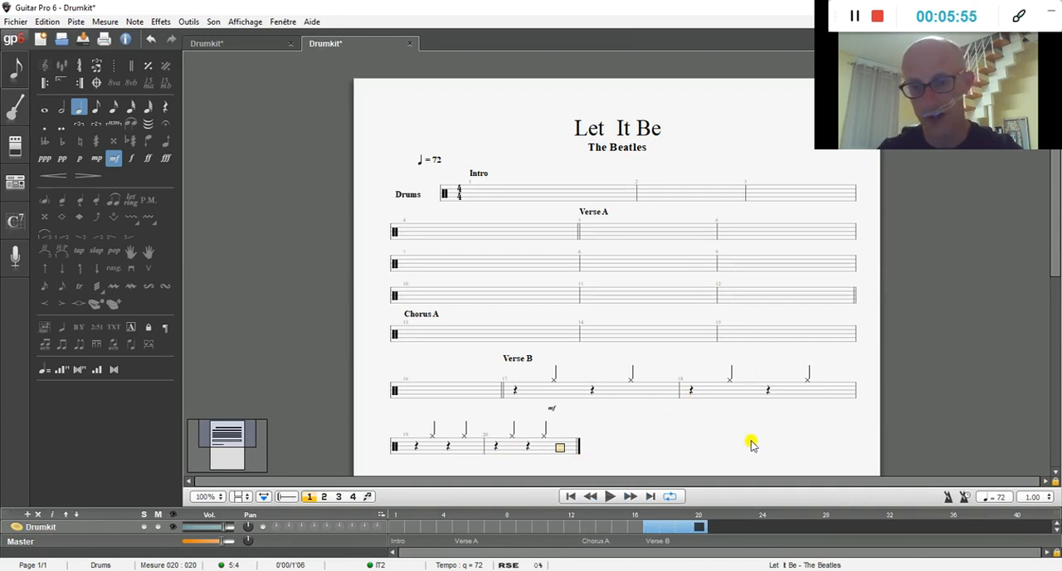
pyautogui.click(512, 390)
pyautogui.moveTo(596, 388); pyautogui.dragTo(805, 385)
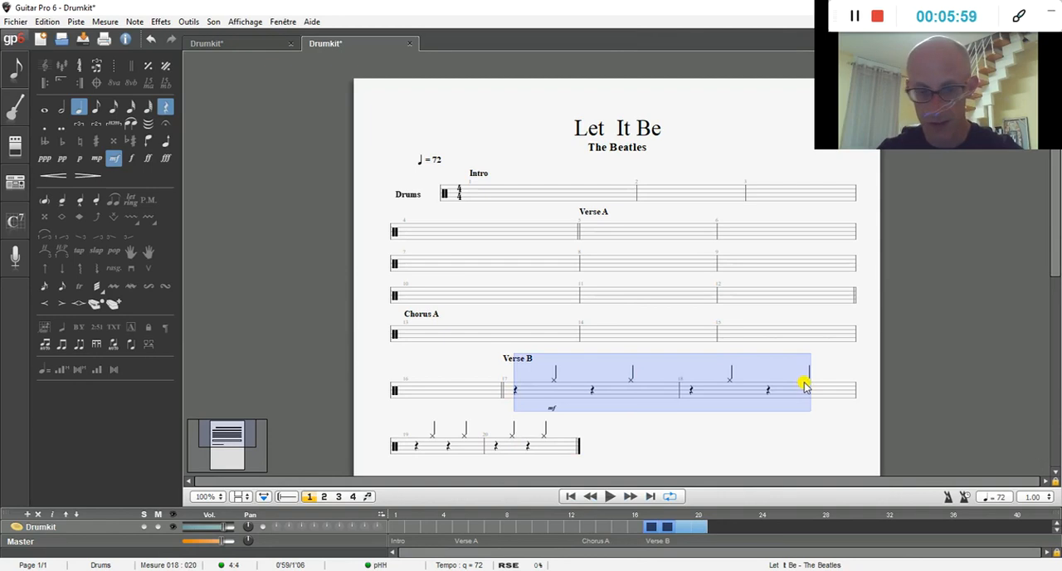
pyautogui.hotkey('shift', 'Right')
pyautogui.hotkey('shift', 'Right')
pyautogui.hotkey('shift', 'Right')
pyautogui.hotkey('shift', 'Right')
pyautogui.hotkey('shift', 'Right')
pyautogui.hotkey('shift', 'Right')
pyautogui.hotkey('shift', 'Right')
pyautogui.hotkey('shift', 'Right')
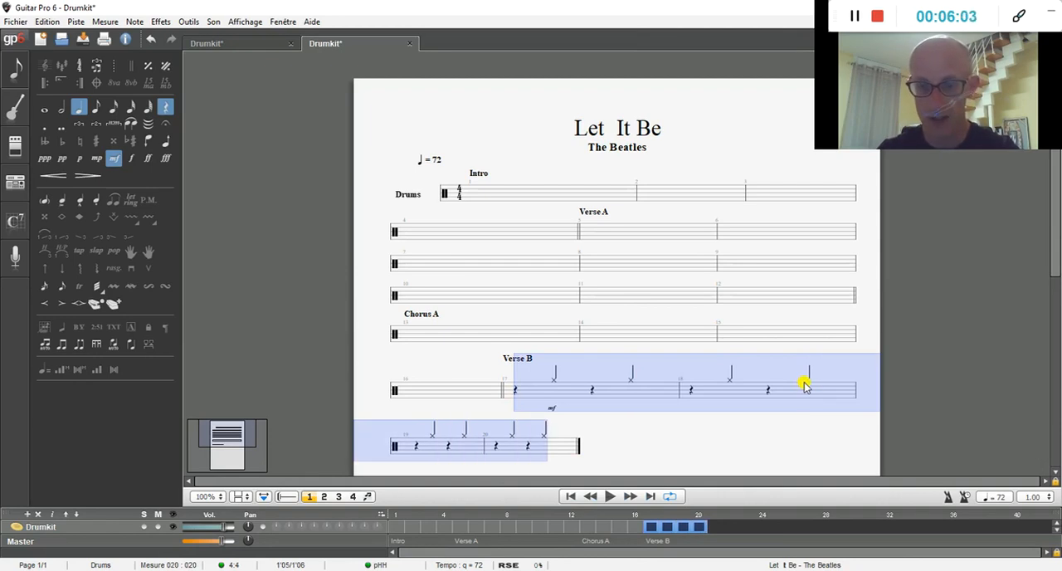
pyautogui.hotkey('shift', 'Left')
pyautogui.hotkey('shift', 'Left')
pyautogui.hotkey('shift', 'Left')
pyautogui.hotkey('shift', 'Left')
pyautogui.hotkey('shift', 'Left')
pyautogui.hotkey('shift', 'Left')
pyautogui.hotkey('shift', 'Left')
pyautogui.hotkey('shift', 'Left')
pyautogui.hotkey('shift', 'Left')
pyautogui.hotkey('shift', 'Left')
pyautogui.hotkey('shift', 'Left')
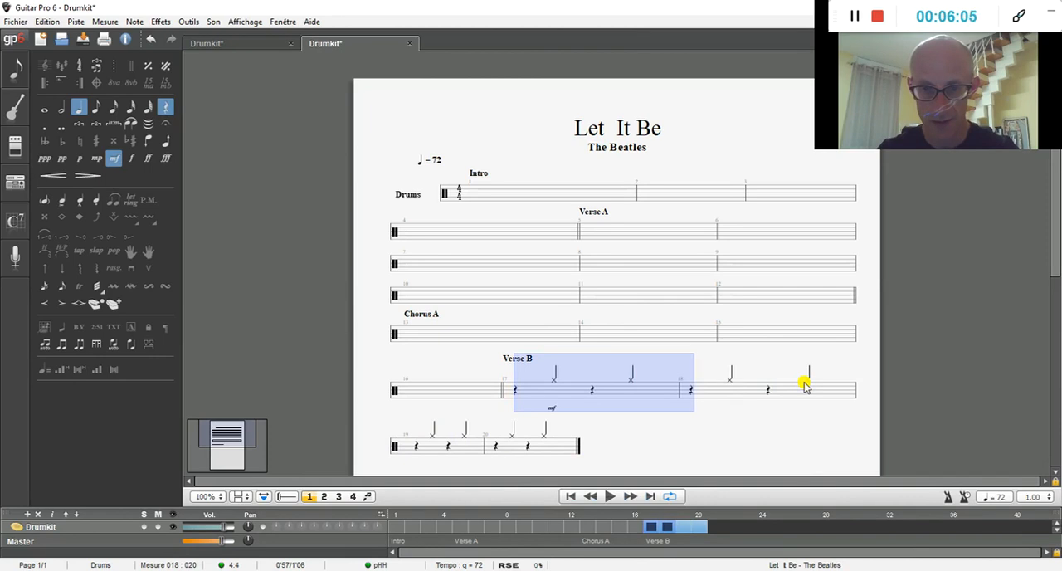
pyautogui.hotkey('shift', 'Left')
pyautogui.hotkey('shift', 'Left')
pyautogui.hotkey('shift', 'Left')
pyautogui.hotkey('shift', 'Left')
pyautogui.hotkey('shift', 'Right')
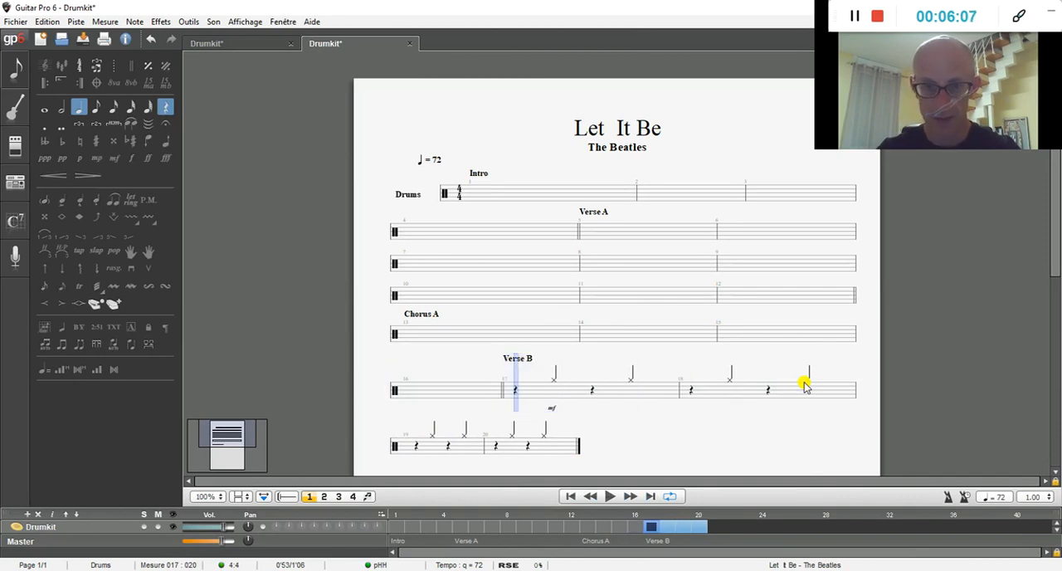
pyautogui.click(566, 413)
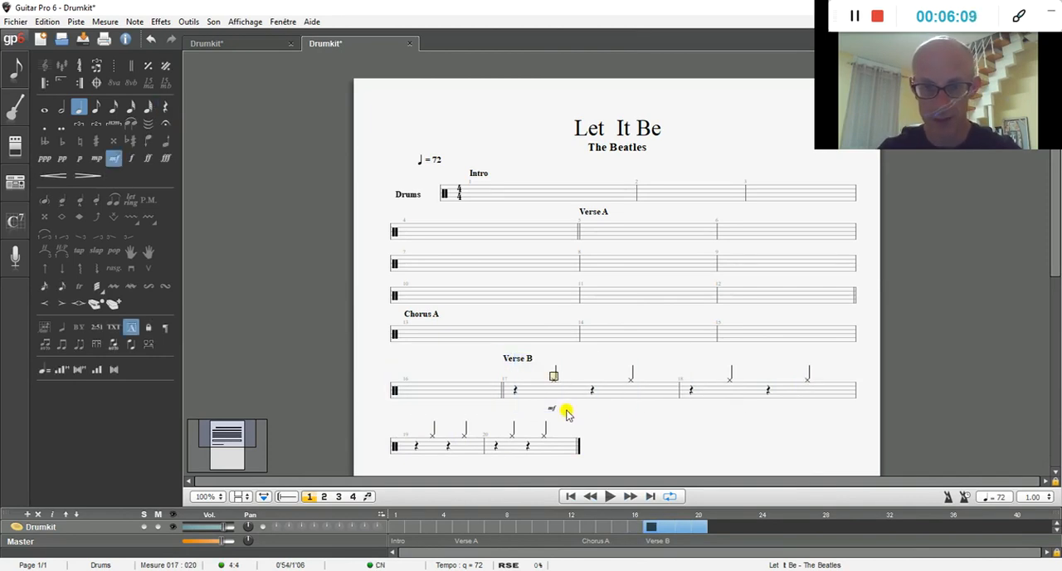
# Step: Add an opening repeat sign at the start of bar 17, where Verse B begins
pyautogui.click(515, 396)
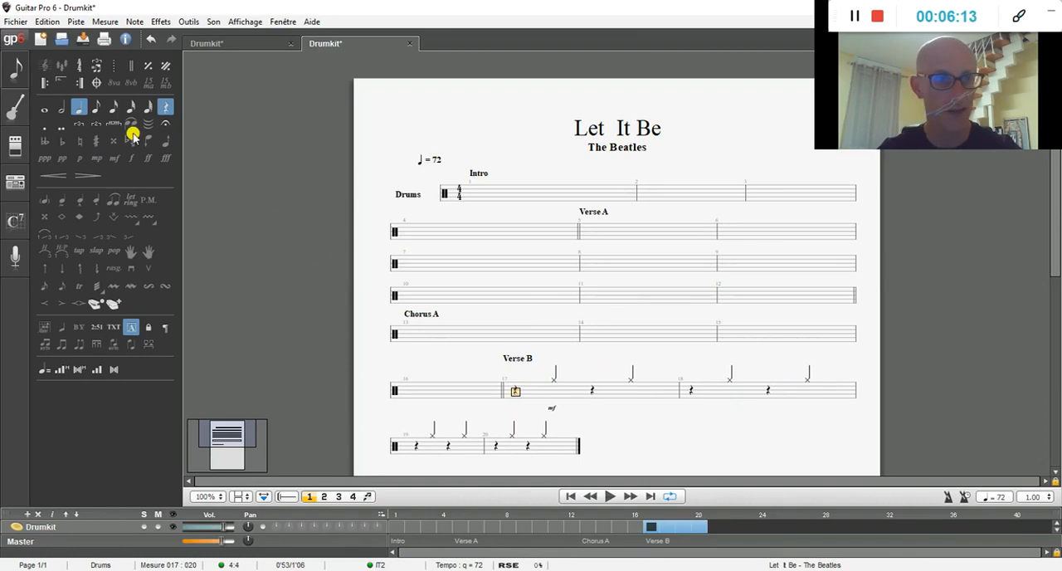
pyautogui.click(44, 85)
pyautogui.press('Right')
pyautogui.press('Right')
pyautogui.press('Right')
pyautogui.press('Right')
pyautogui.press('Right')
pyautogui.press('Right')
pyautogui.press('Right')
pyautogui.press('Right')
pyautogui.press('Right')
pyautogui.press('Right')
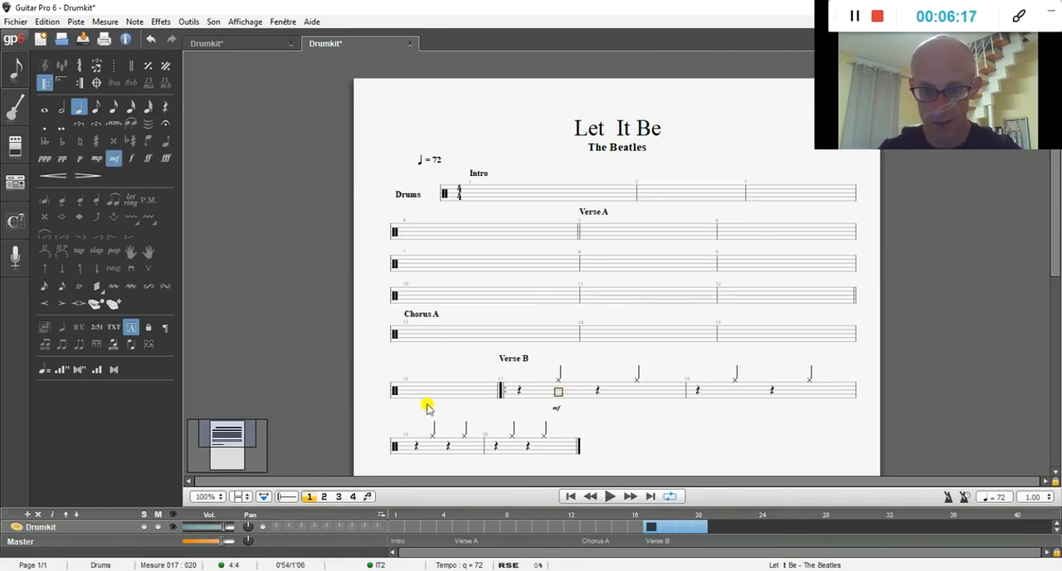
# Step: Add a closing repeat sign at the end of bar 20, set to play 2 times
pyautogui.press('Right')
pyautogui.press('Right')
pyautogui.press('Right')
pyautogui.press('Right')
pyautogui.press('Right')
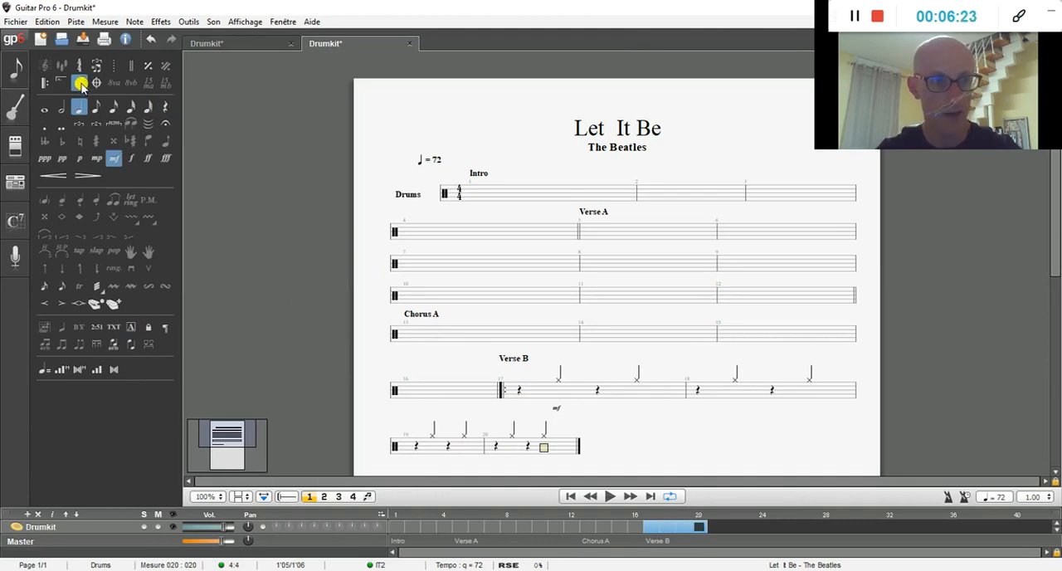
pyautogui.click(80, 84)
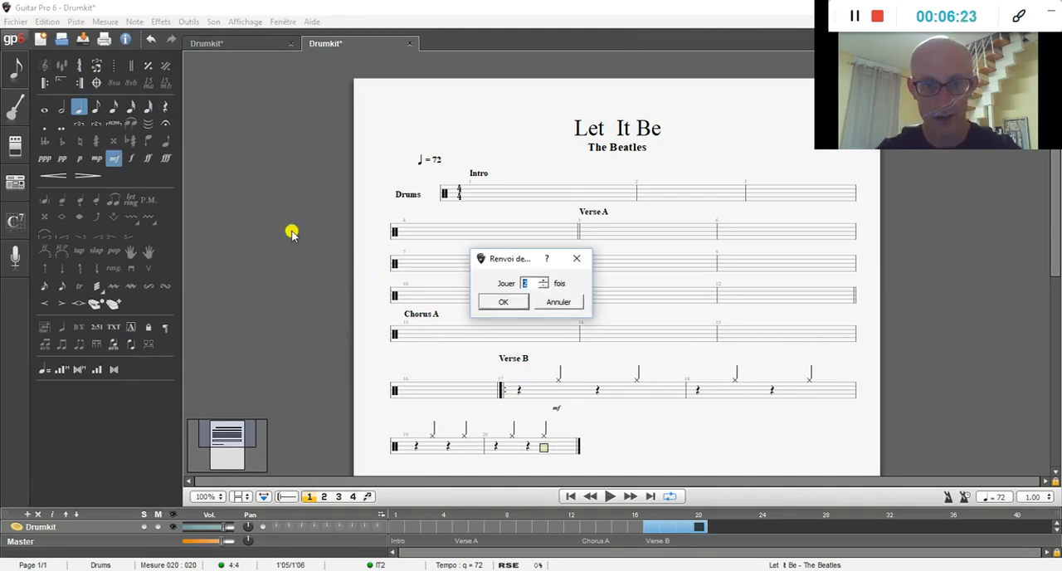
pyautogui.click(509, 304)
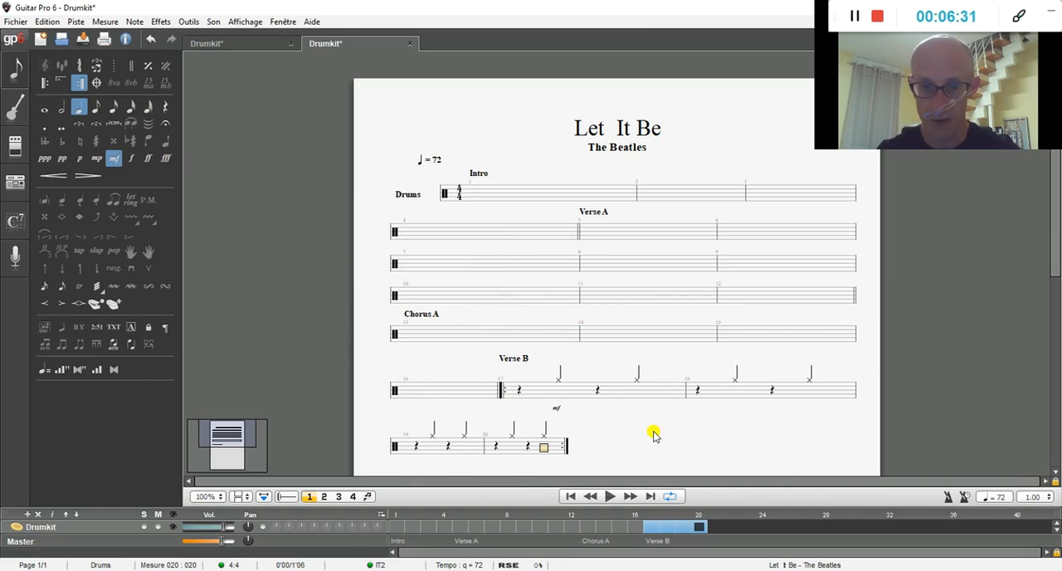
# Step: Add a new bar 21 after the closing repeat and mark it as section Chorus B
pyautogui.press('Right')
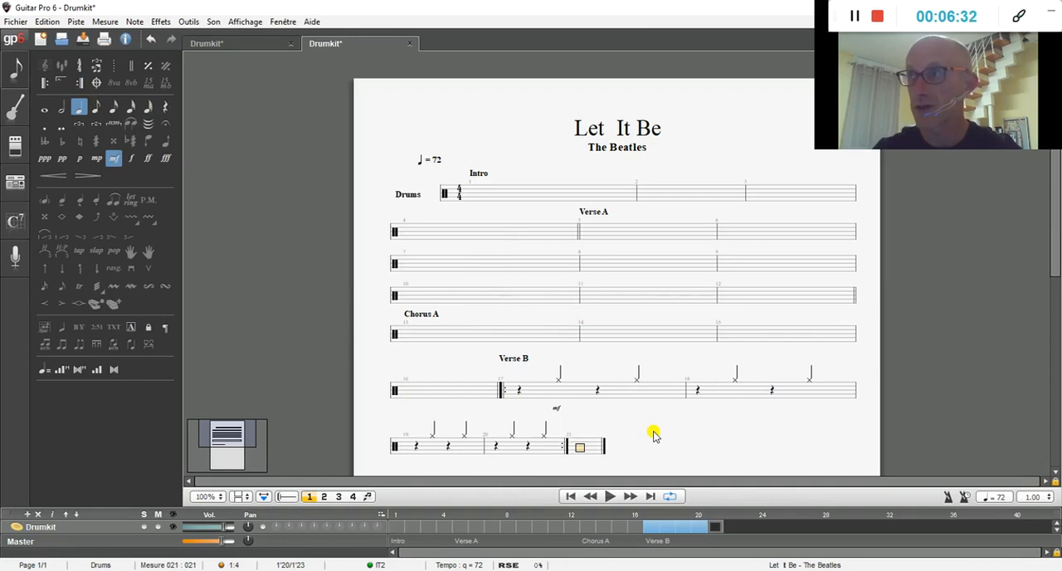
pyautogui.click(132, 327)
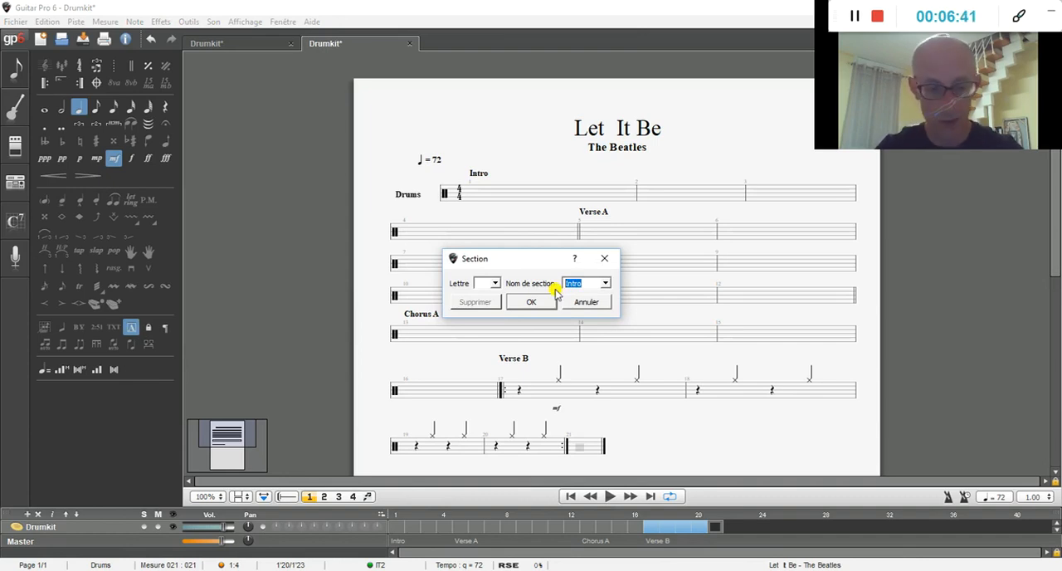
pyautogui.write('Chorus B')
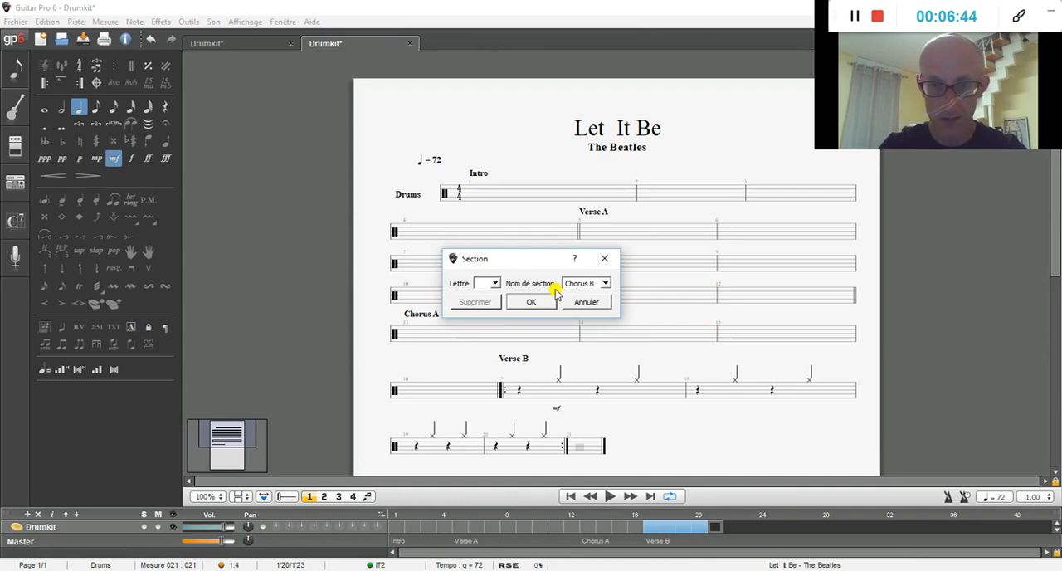
pyautogui.press('Return')
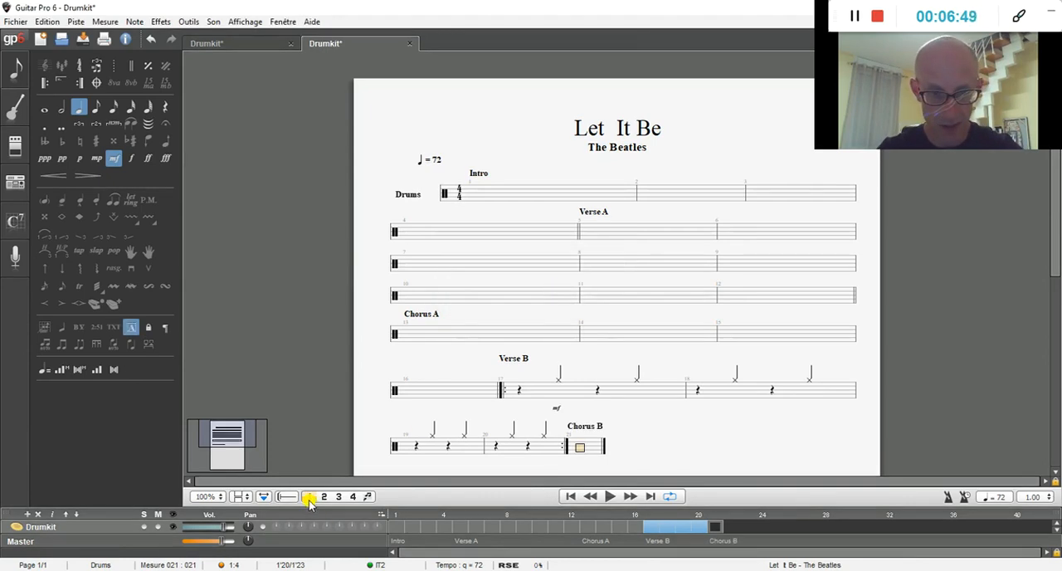
pyautogui.click(338, 496)
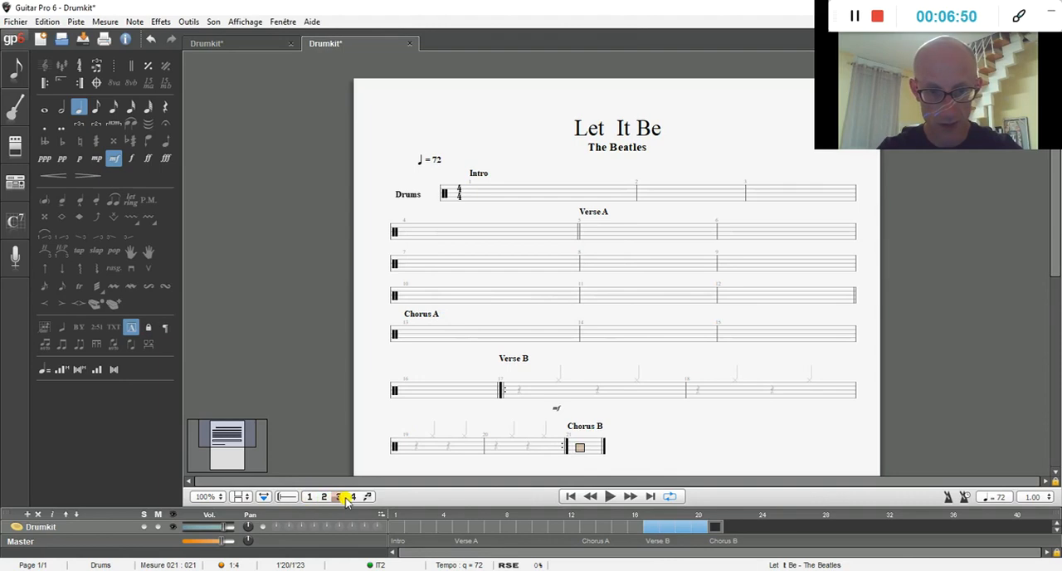
pyautogui.click(371, 498)
pyautogui.click(309, 496)
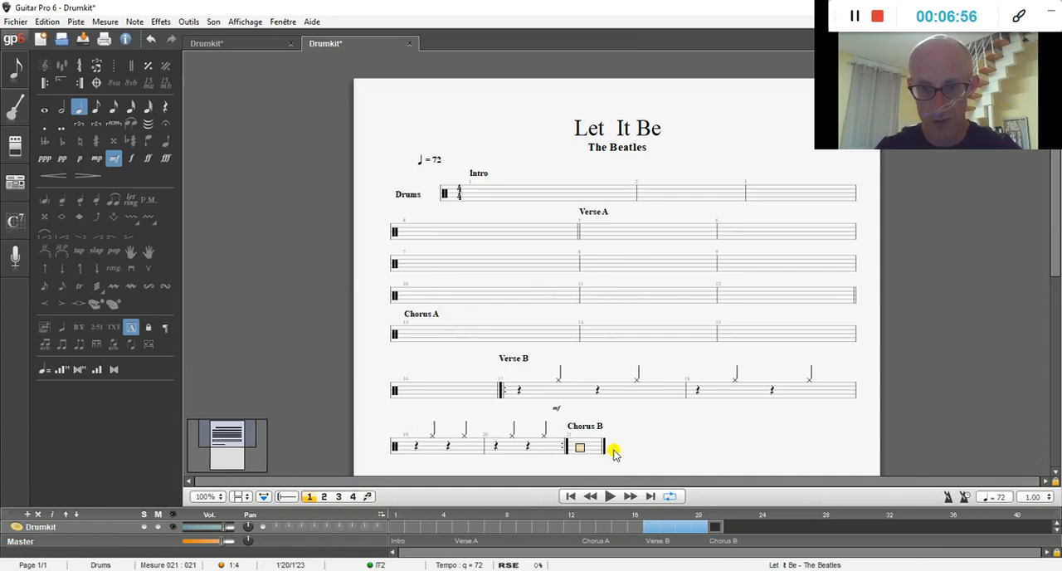
# Step: Start the Chorus B pattern in bar 21 with closed hi-hat notes in eighth-note values
pyautogui.press('Up')
pyautogui.press('Up')
pyautogui.press('Up')
pyautogui.press('Up')
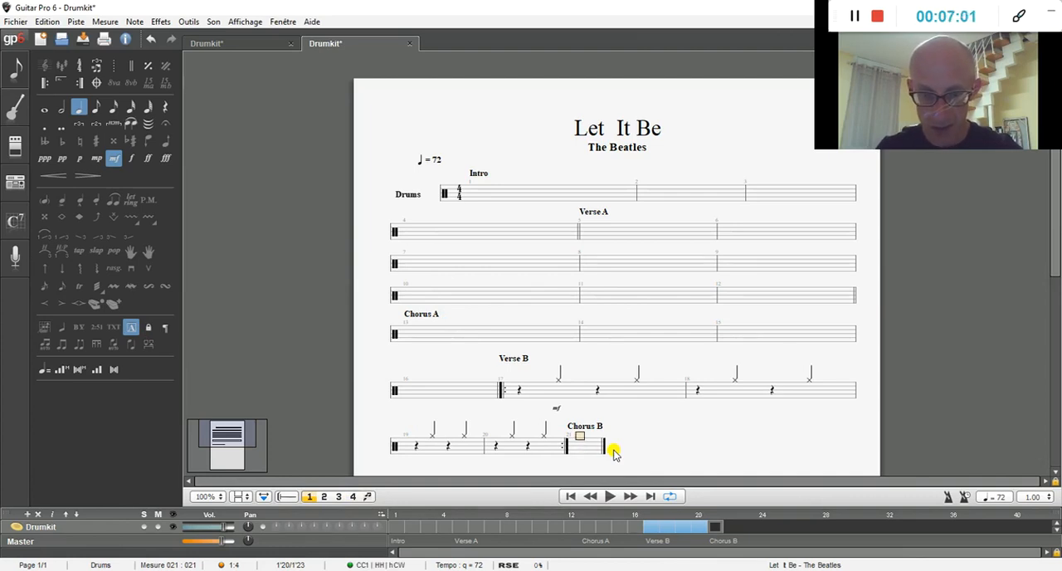
pyautogui.click(96, 112)
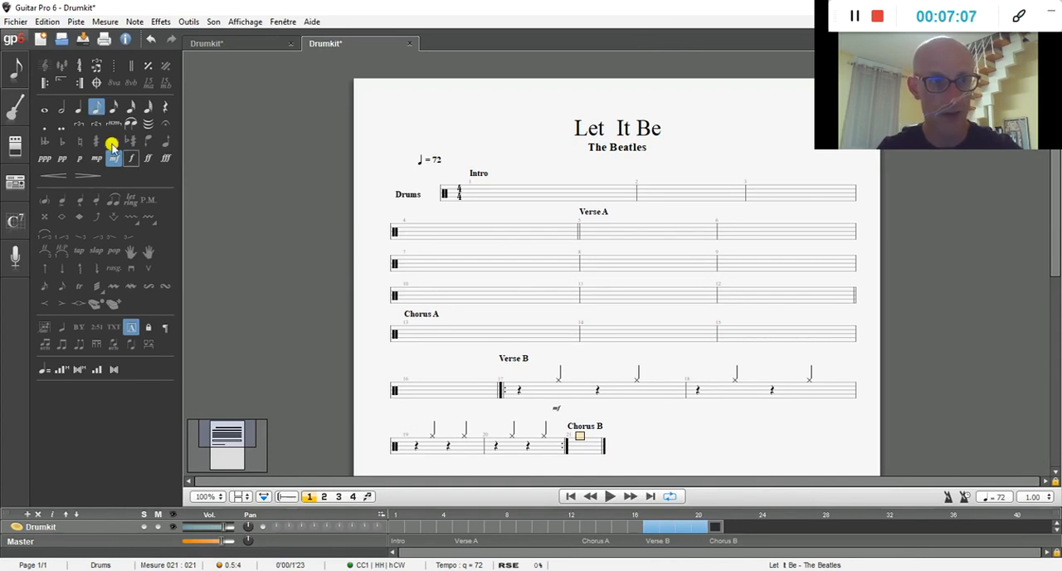
pyautogui.press('Return')
pyautogui.press('Right')
pyautogui.press('Return')
pyautogui.press('Right')
pyautogui.press('Right')
pyautogui.press('Return')
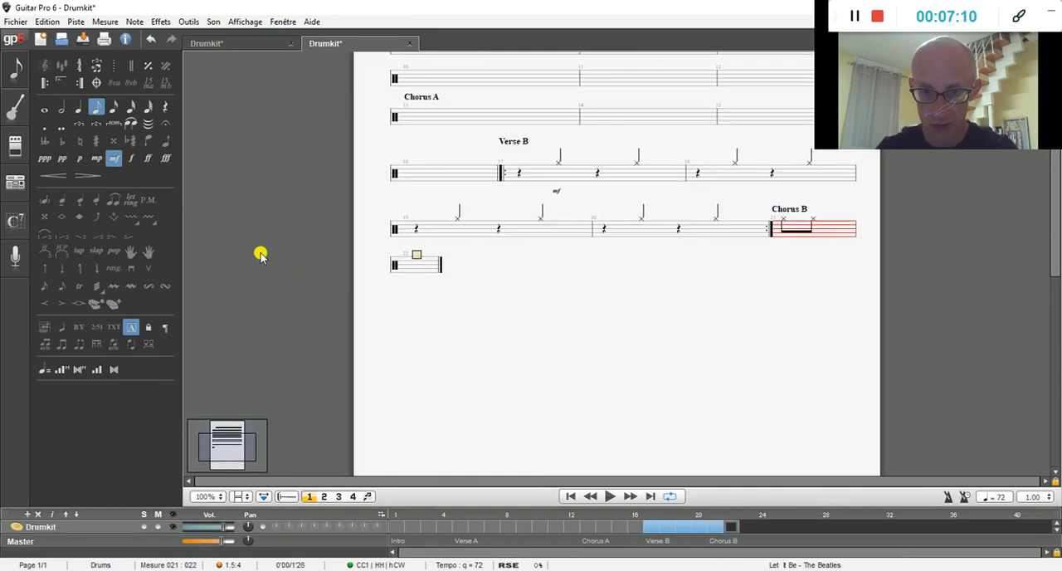
# Step: Fill the remaining beats of bar 21 with closed hi-hat eighth notes, making eight in the bar
pyautogui.hotkey('ctrl', 'Left')
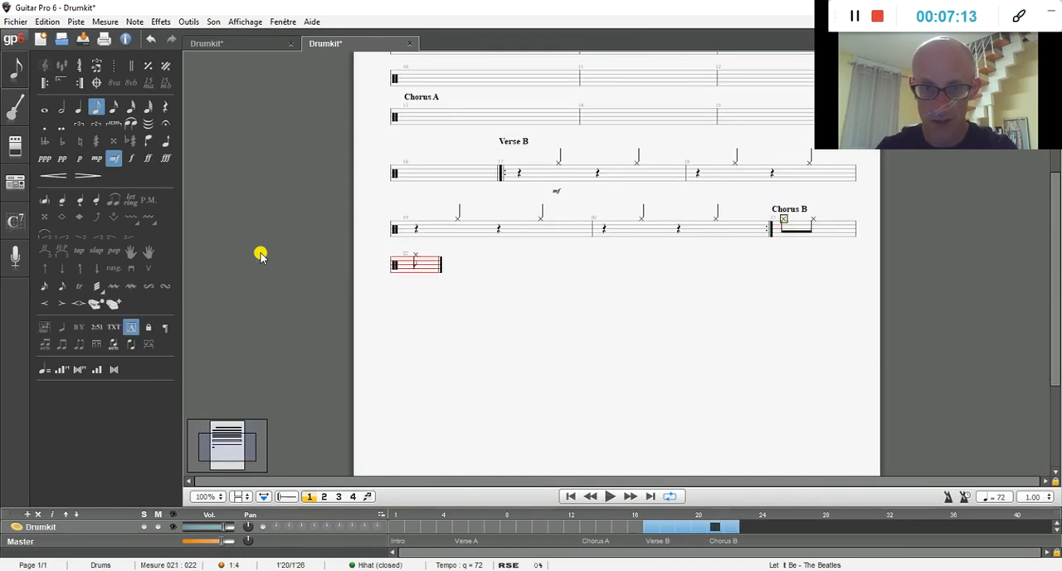
pyautogui.press('Right')
pyautogui.press('Right')
pyautogui.press('Return')
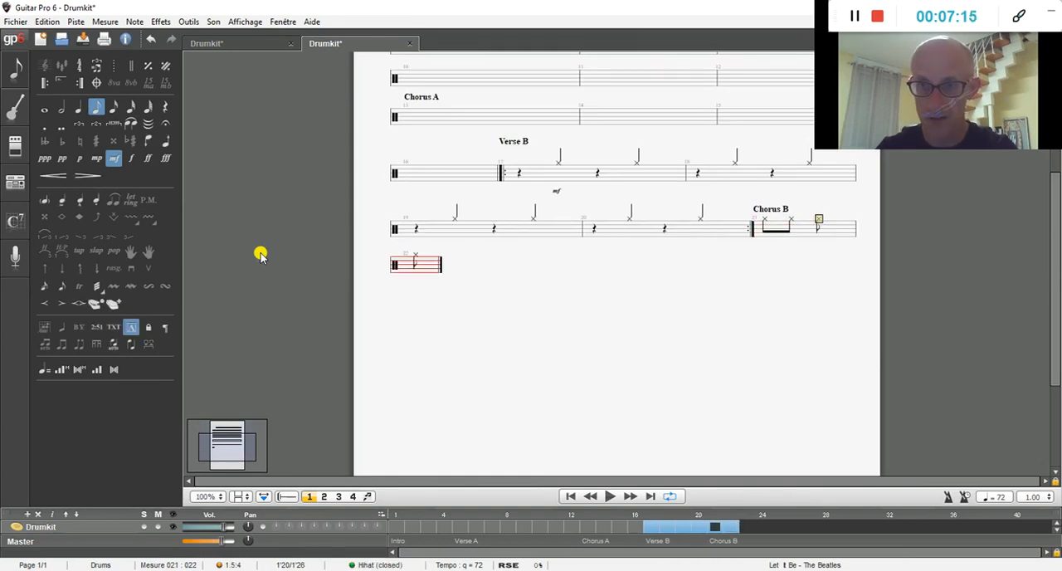
pyautogui.press('Right')
pyautogui.press('Return')
pyautogui.press('Right')
pyautogui.press('Return')
pyautogui.press('Right')
pyautogui.press('Return')
pyautogui.press('Right')
pyautogui.press('Return')
pyautogui.press('Right')
pyautogui.press('Return')
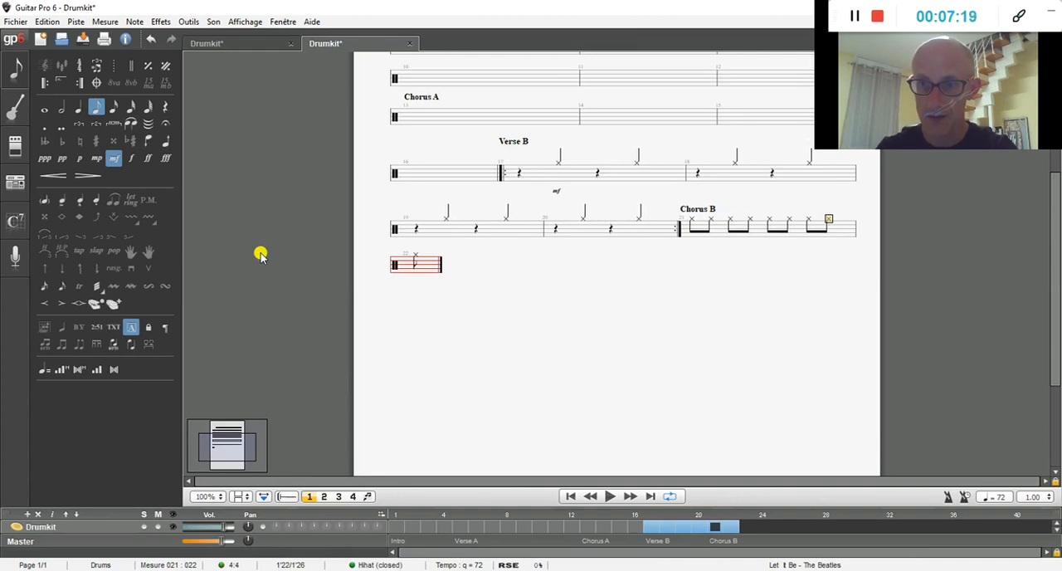
# Step: Delete the stray hi-hat eighth note from bar 22
pyautogui.press('Right')
pyautogui.press('Delete')
pyautogui.press('Delete')
# Step: Enter a quarter-note bass drum hit in voice 2 on the first beat of bar 21
pyautogui.press('Left')
pyautogui.press('Left')
pyautogui.press('Left')
pyautogui.press('Left')
pyautogui.press('Left')
pyautogui.press('Left')
pyautogui.press('Left')
pyautogui.press('Left')
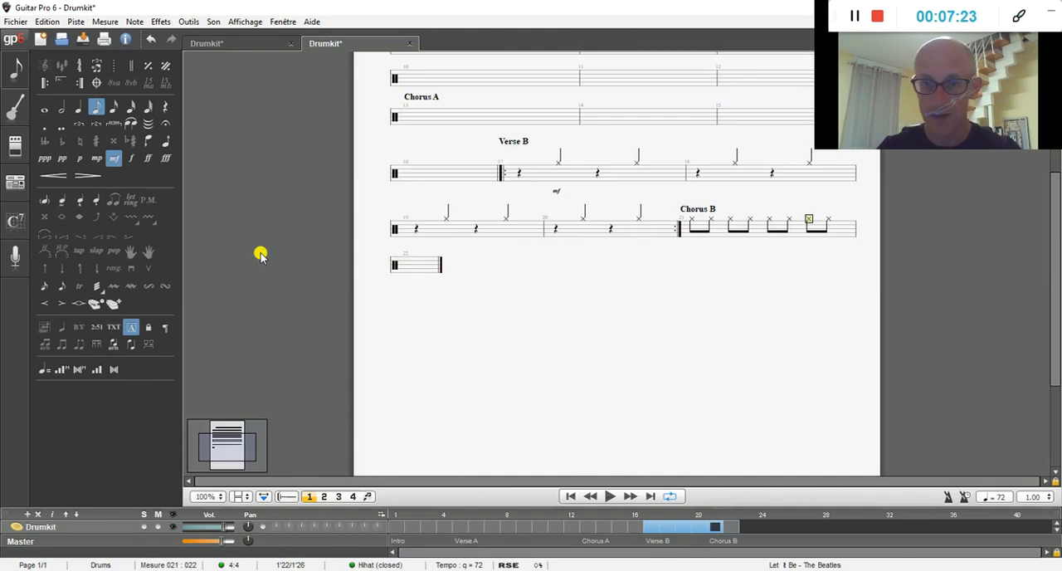
pyautogui.press('Right')
pyautogui.press('Right')
pyautogui.press('Right')
pyautogui.press('Right')
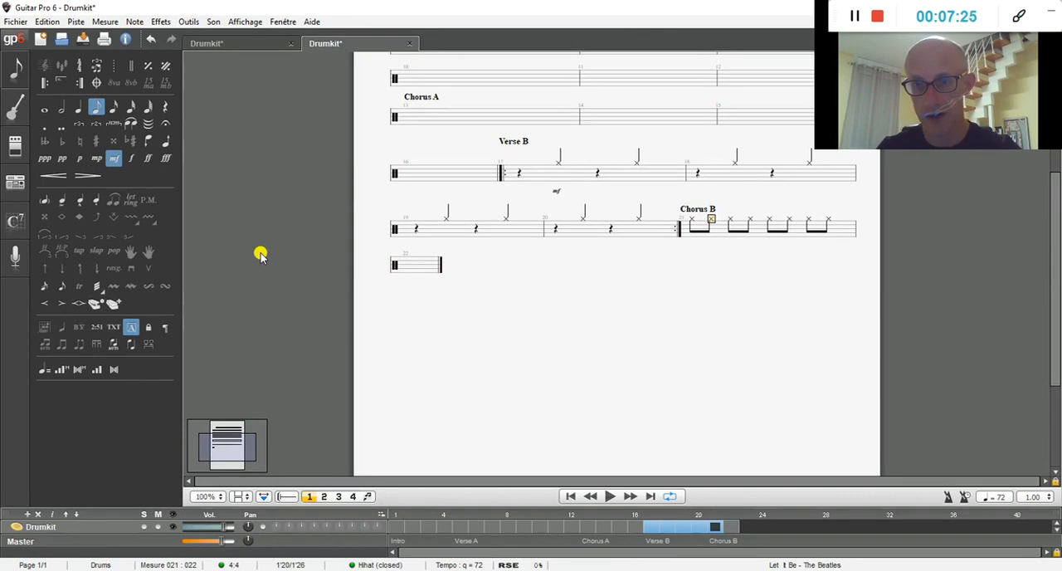
pyautogui.press('Left')
pyautogui.press('Left')
pyautogui.press('Left')
pyautogui.press('Left')
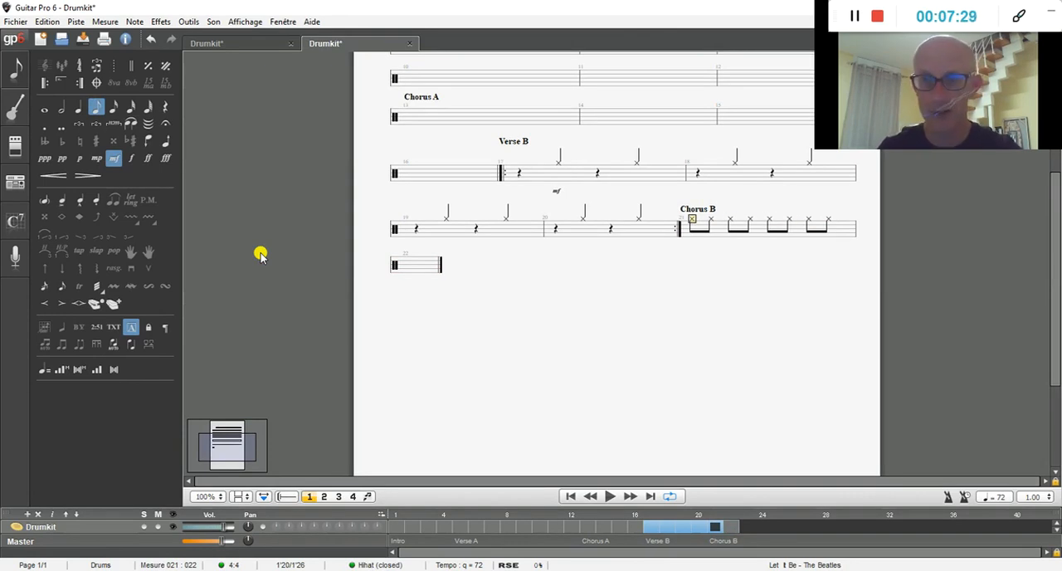
pyautogui.click(324, 498)
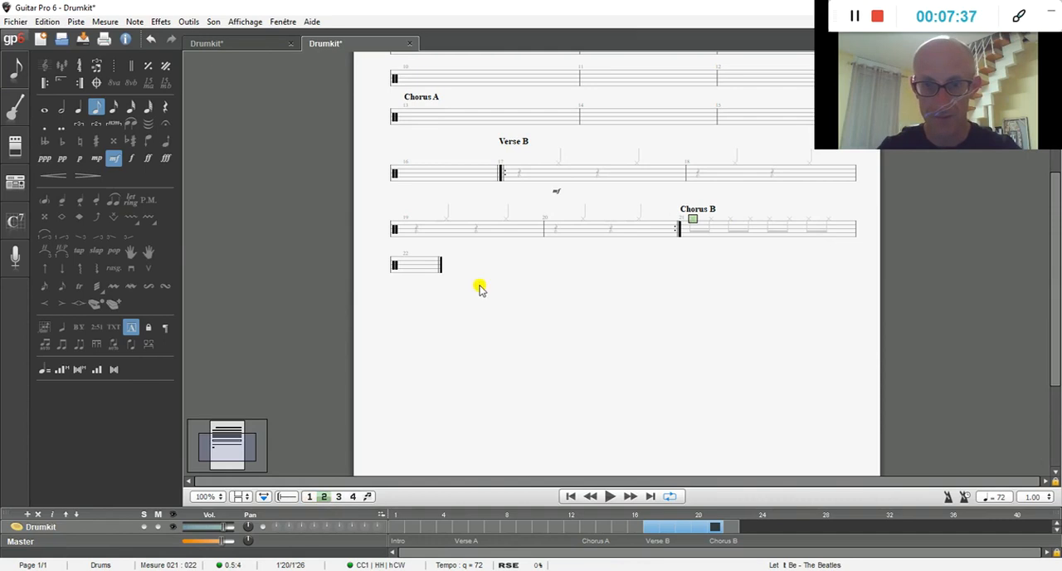
pyautogui.press('Down')
pyautogui.press('Down')
pyautogui.press('Down')
pyautogui.press('Down')
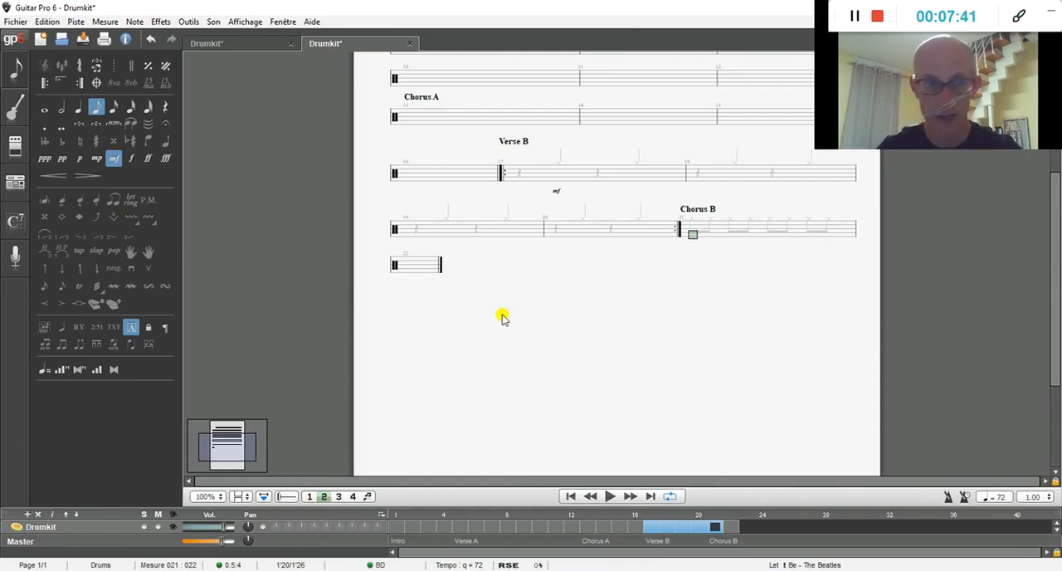
pyautogui.click(79, 109)
pyautogui.press('Return')
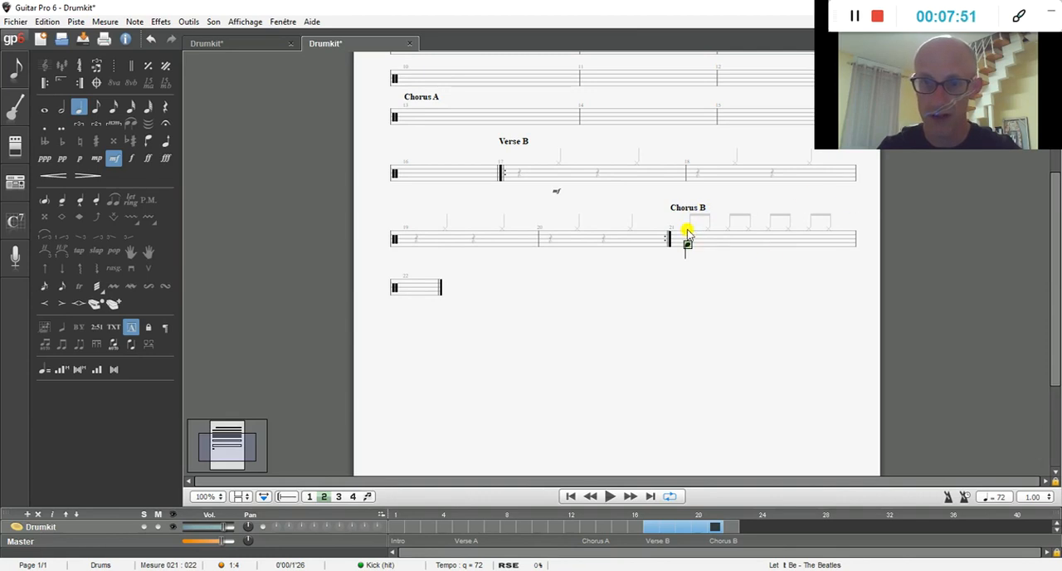
# Step: Enter an eighth-note snare followed by an eighth-note bass drum on beat 2 of bar 21 in voice 2
pyautogui.press('Right')
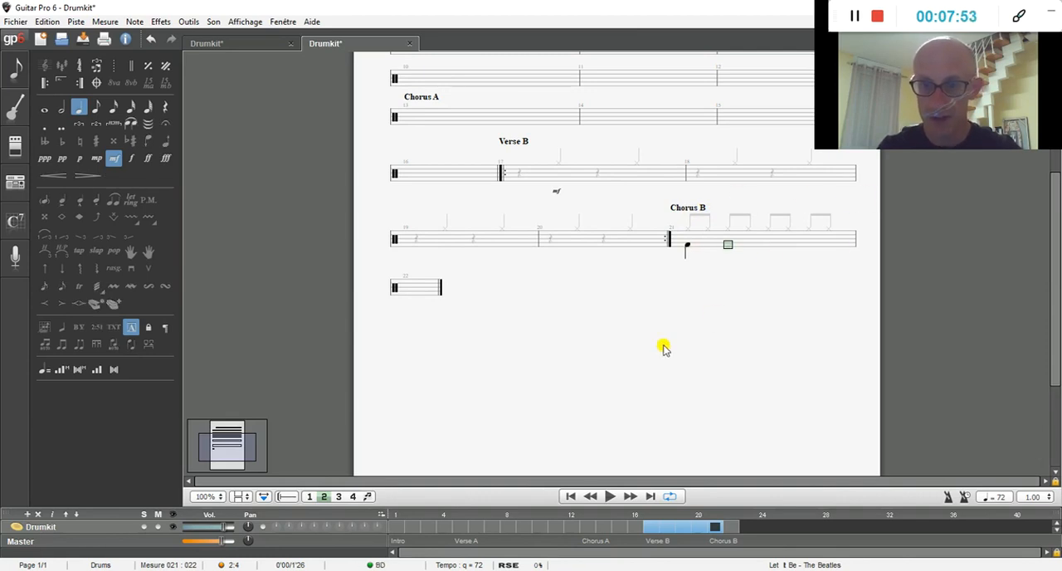
pyautogui.press('Down')
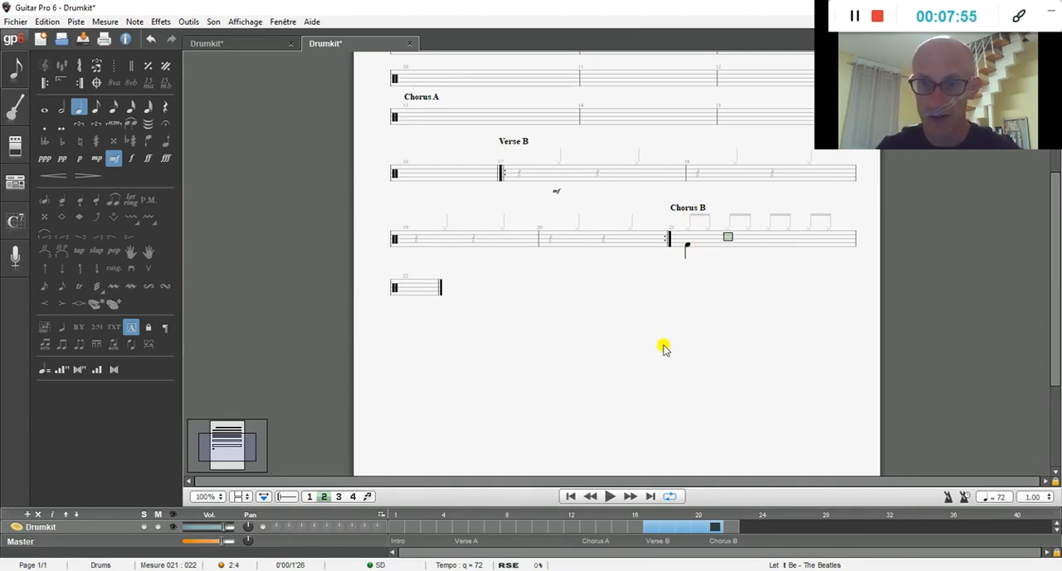
pyautogui.click(95, 109)
pyautogui.press('0')
pyautogui.press('Right')
pyautogui.press('0')
pyautogui.press('Right')
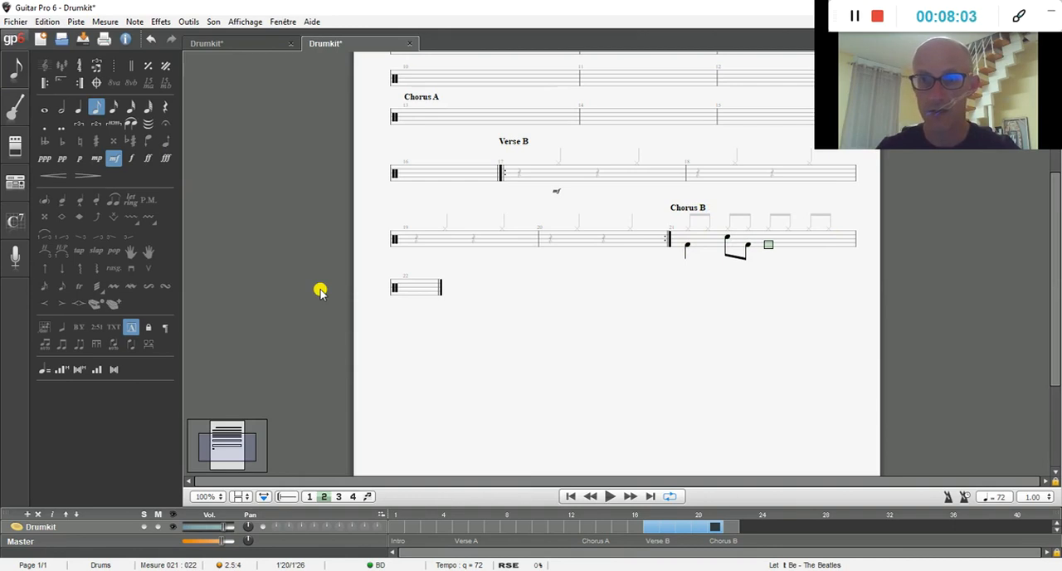
# Step: Complete voice 2 of bar 21 with a quarter-note bass drum on beat 3 and a quarter-note snare on beat 4
pyautogui.click(78, 109)
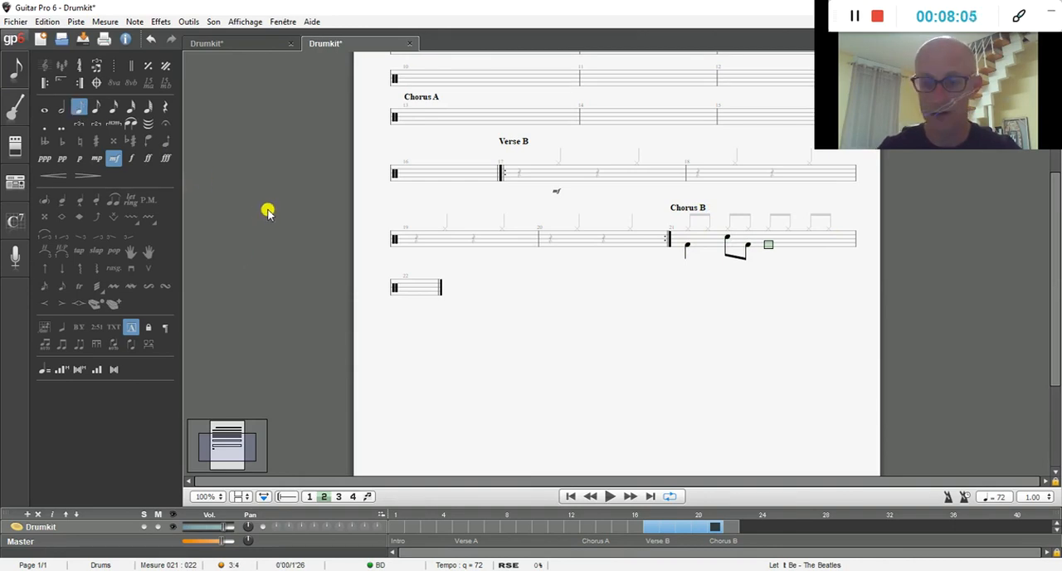
pyautogui.press('Right')
pyautogui.press('Up')
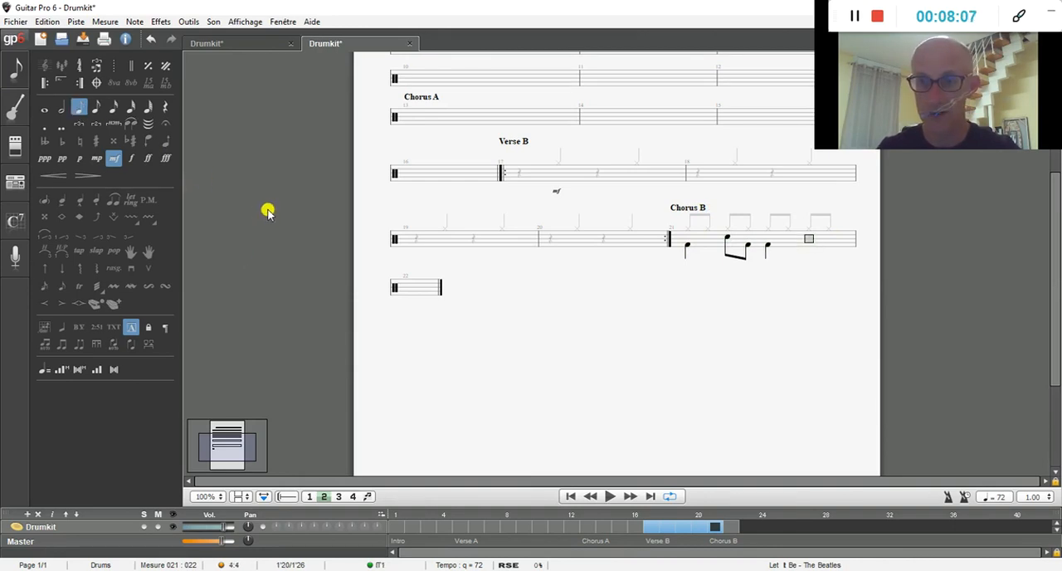
pyautogui.press('0')
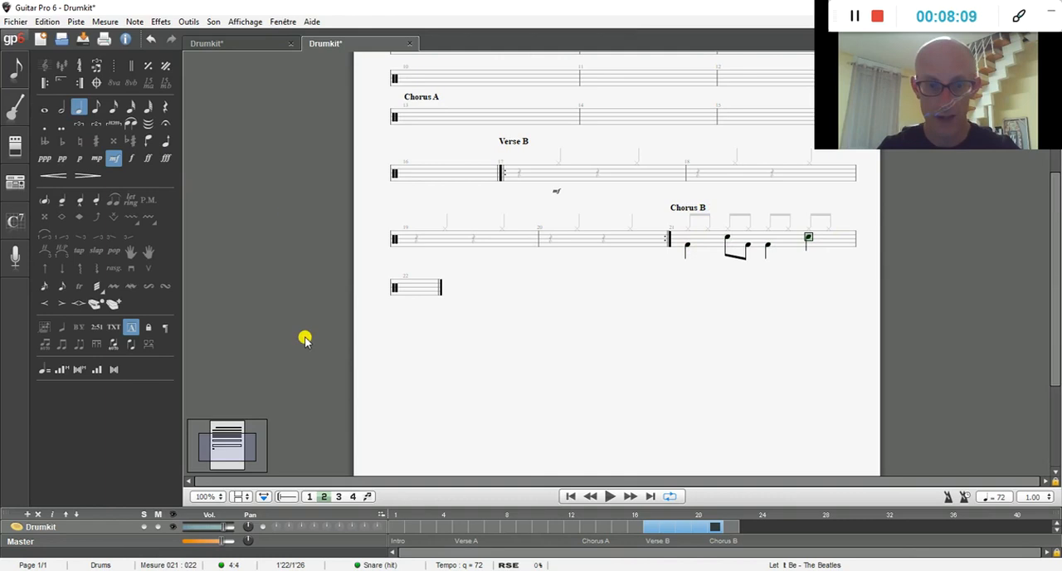
# Step: Turn on multivoice mode, then copy the full drum pattern of bar 21 and paste it into bar 22
pyautogui.click(369, 497)
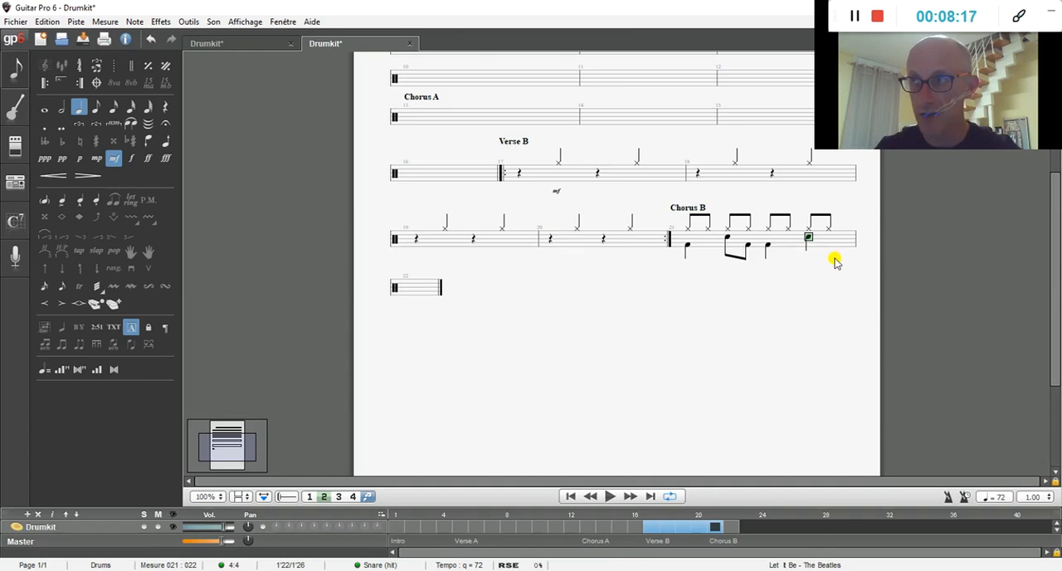
pyautogui.moveTo(836, 263); pyautogui.dragTo(685, 241)
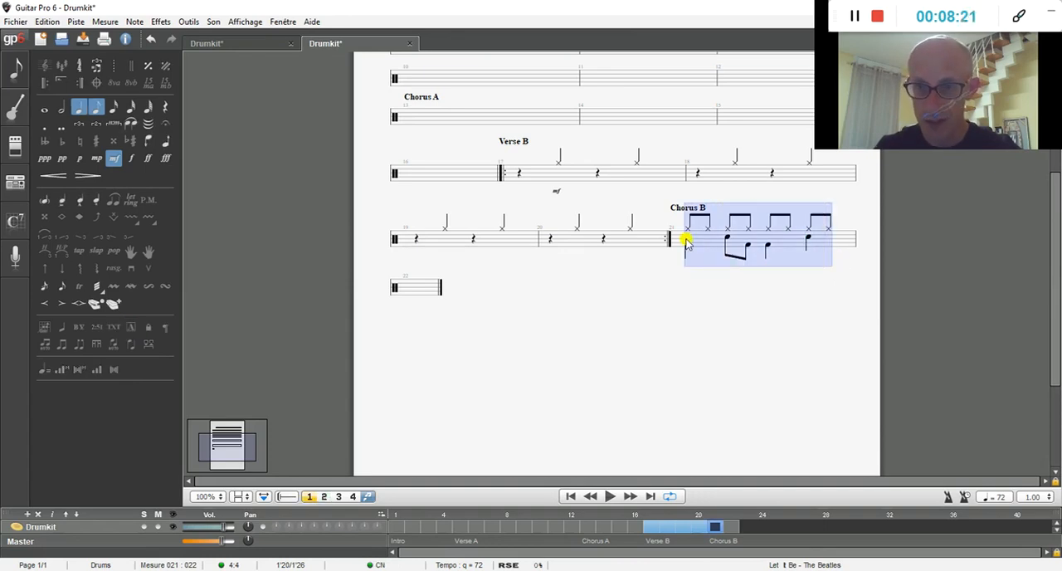
pyautogui.rightClick(685, 240)
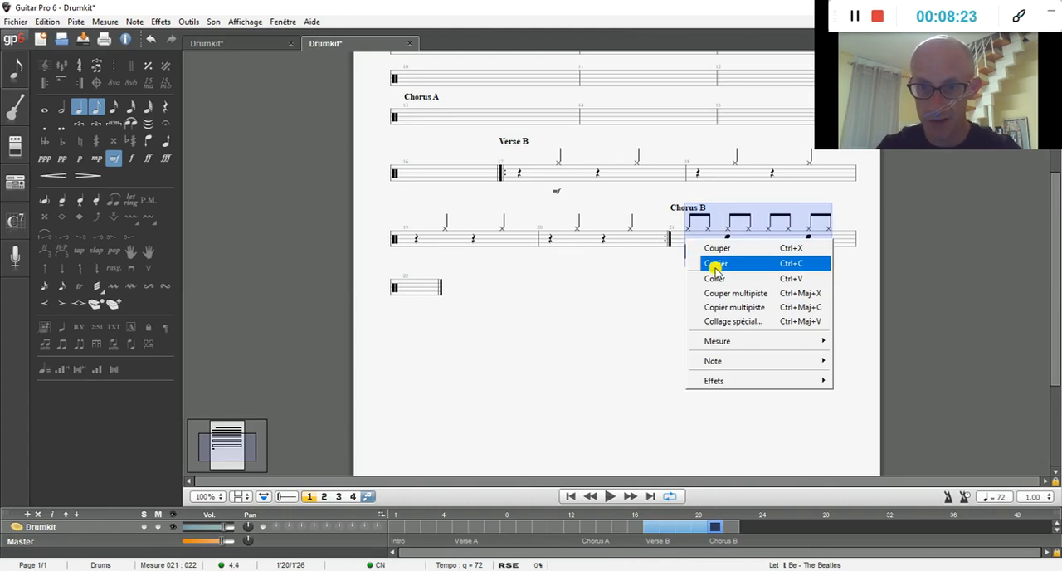
pyautogui.click(713, 264)
pyautogui.click(407, 288)
pyautogui.rightClick(406, 288)
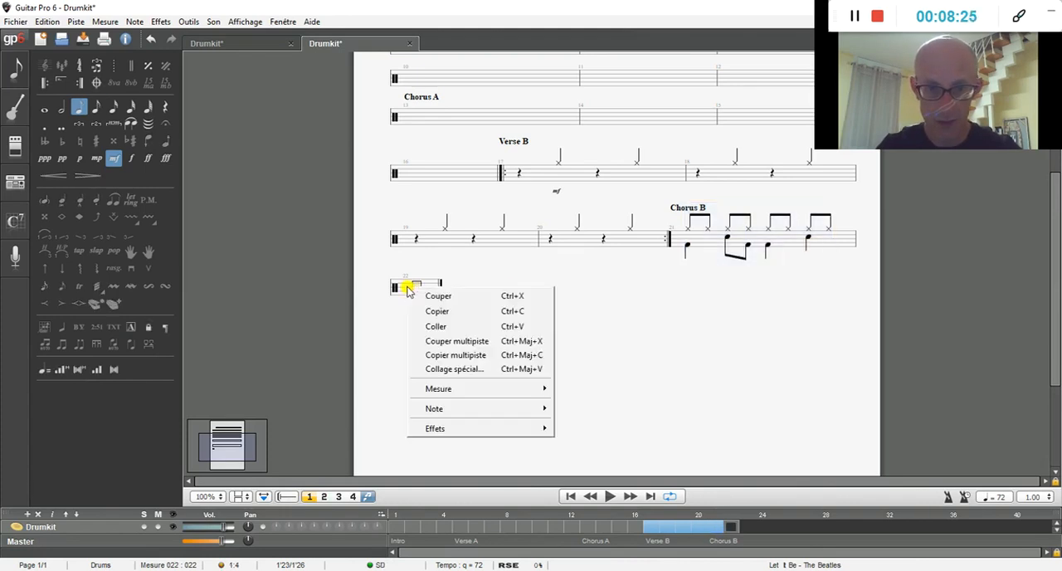
pyautogui.click(437, 330)
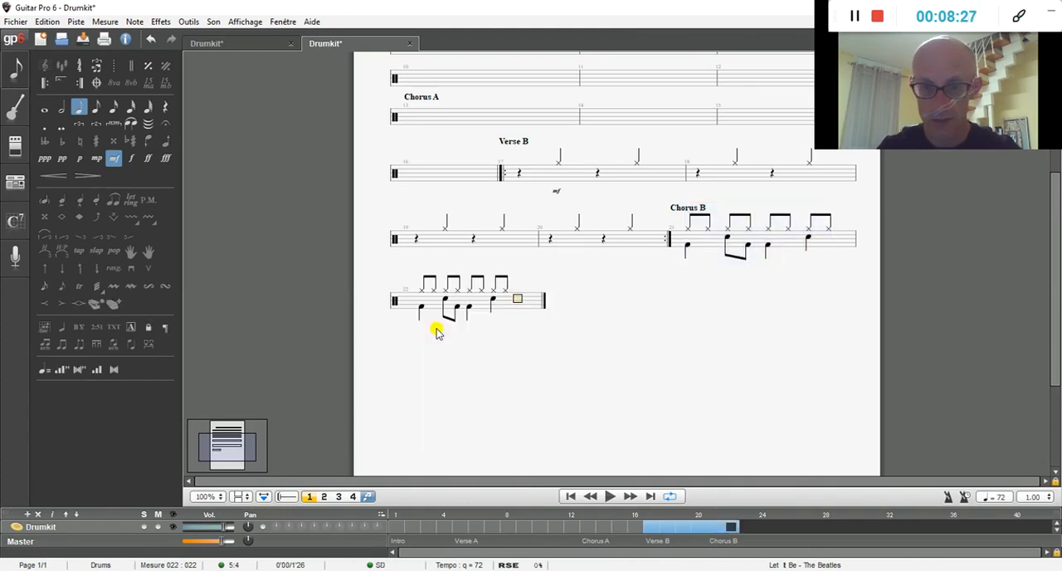
# Step: Paste the copied drum pattern into bars 23 and 24
pyautogui.rightClick(533, 305)
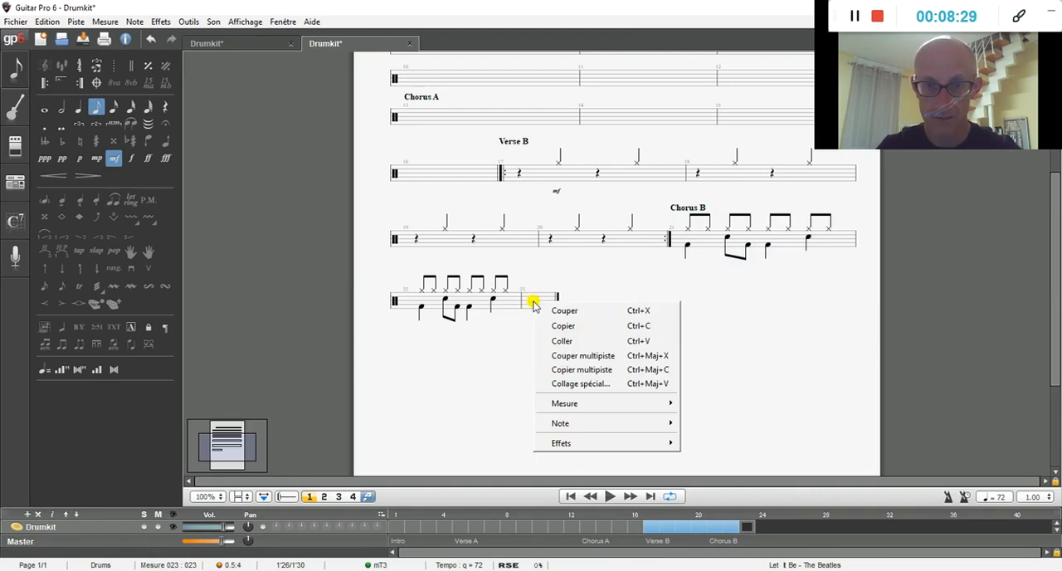
pyautogui.click(564, 340)
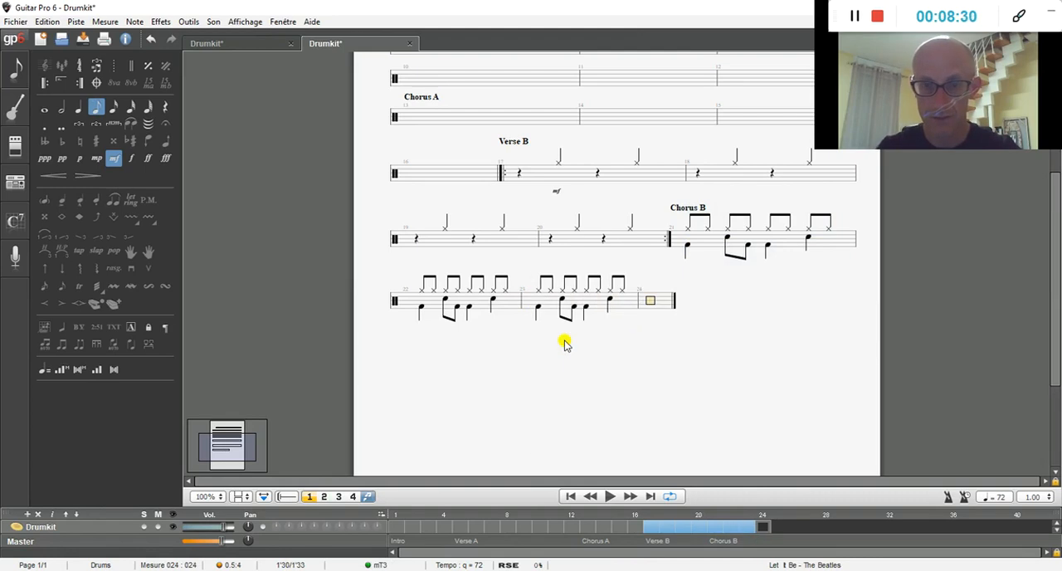
pyautogui.rightClick(652, 304)
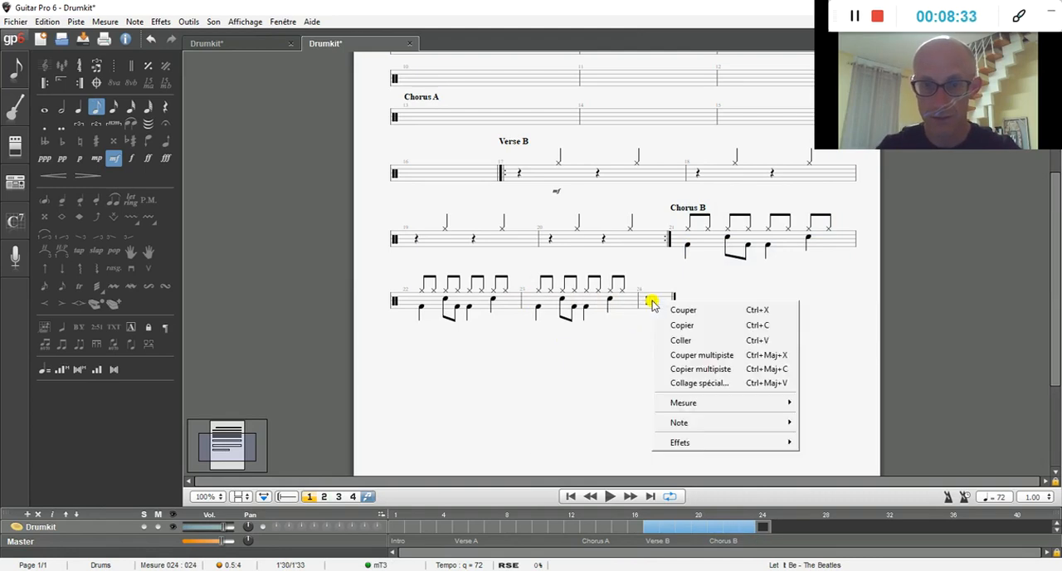
pyautogui.click(682, 341)
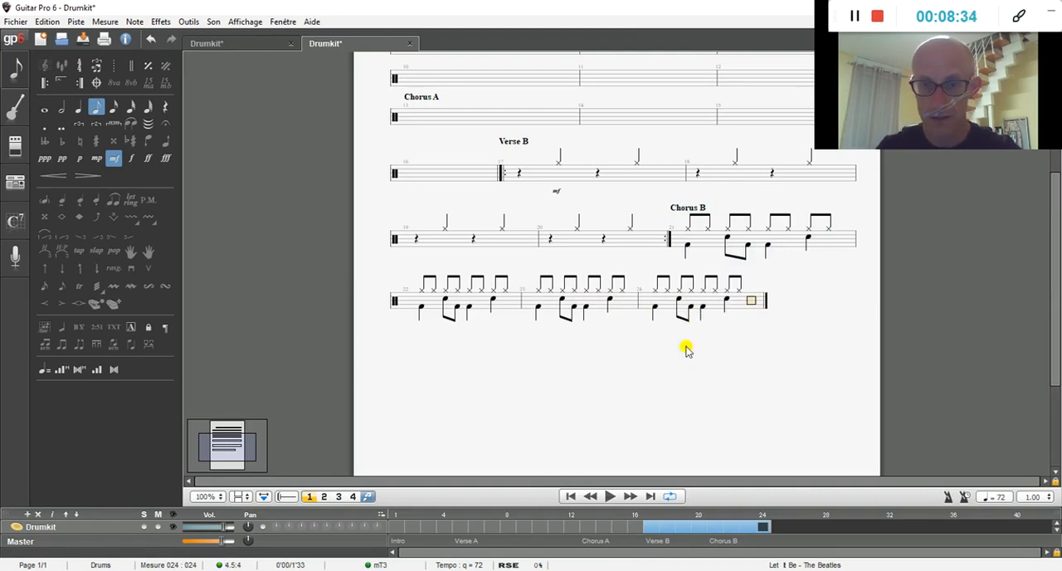
# Step: Enclose the Chorus B groove in repeat signs, opening at bar 21 and closing at bar 24, played 2 times
pyautogui.click(686, 245)
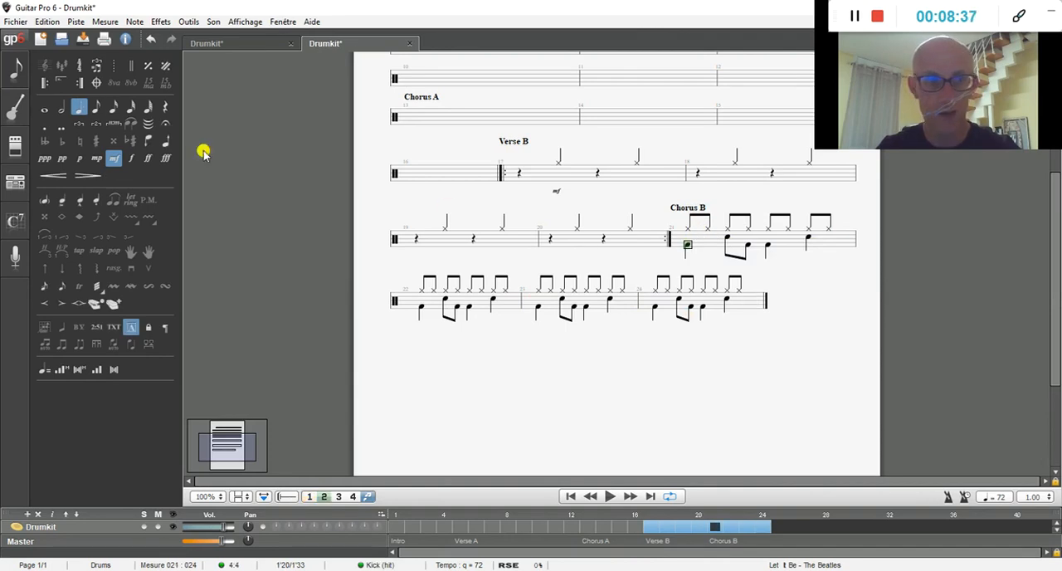
pyautogui.click(46, 85)
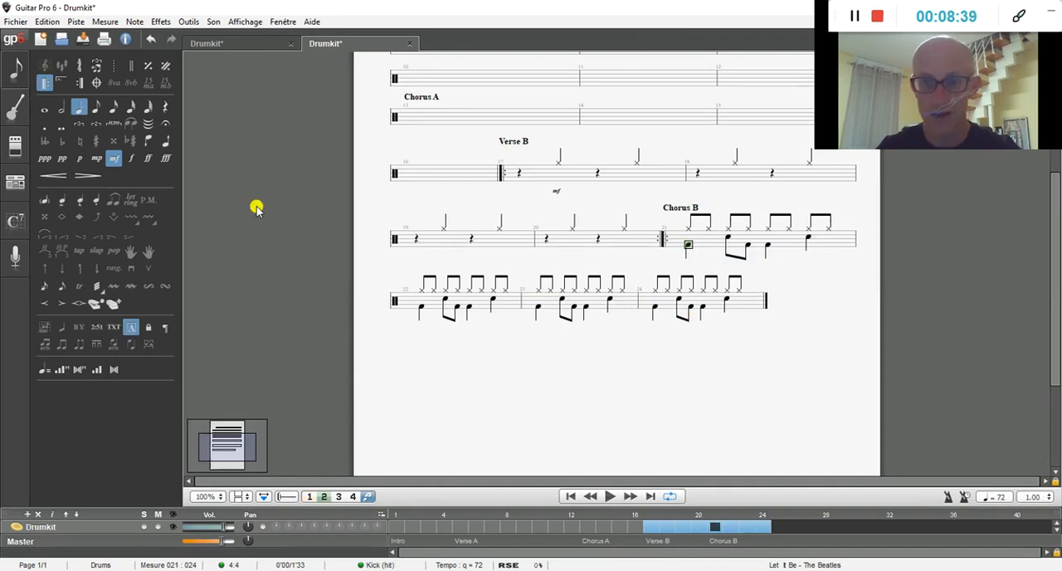
pyautogui.press('space')
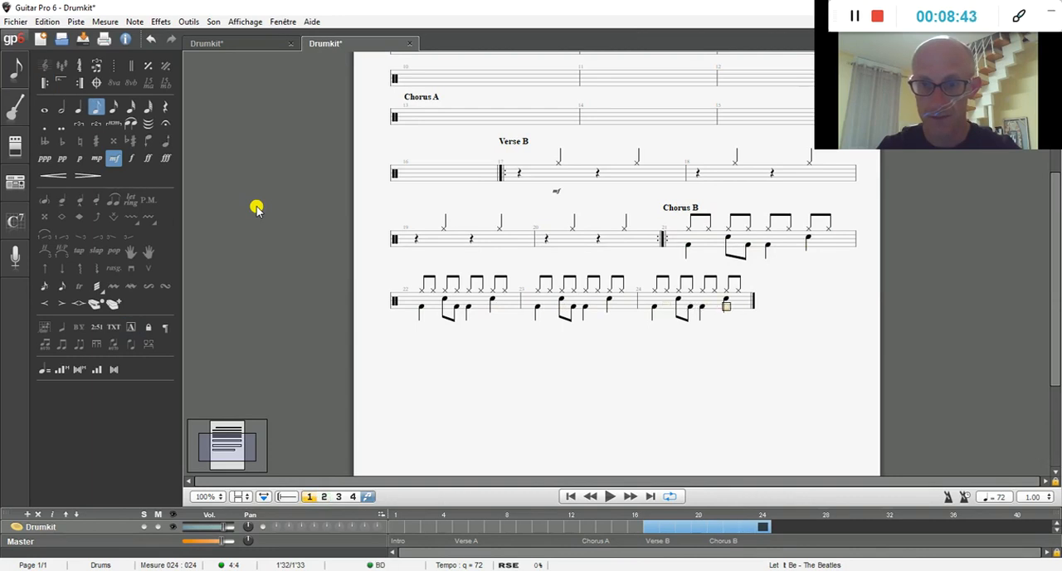
pyautogui.click(80, 84)
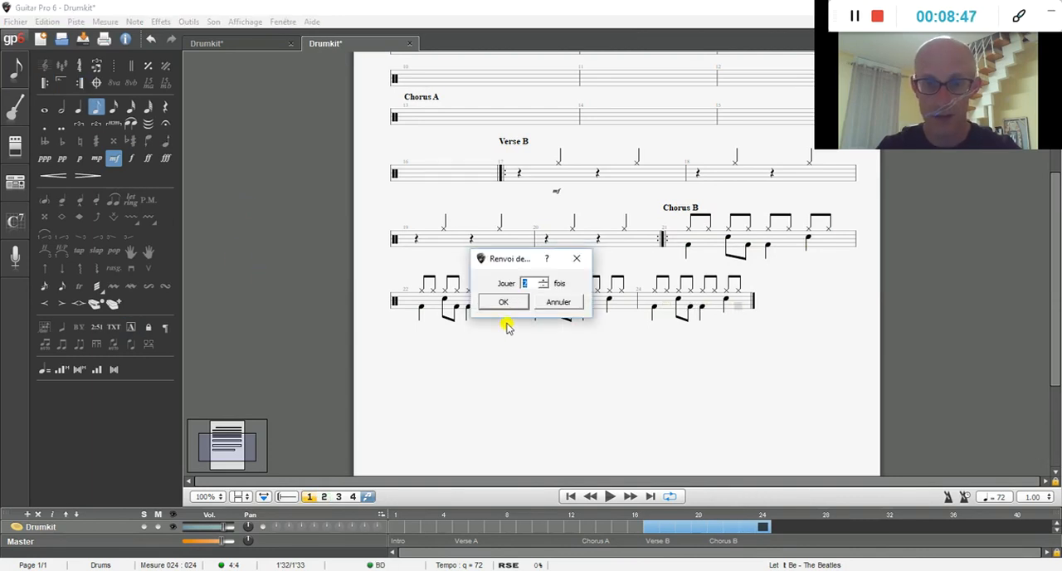
pyautogui.click(508, 303)
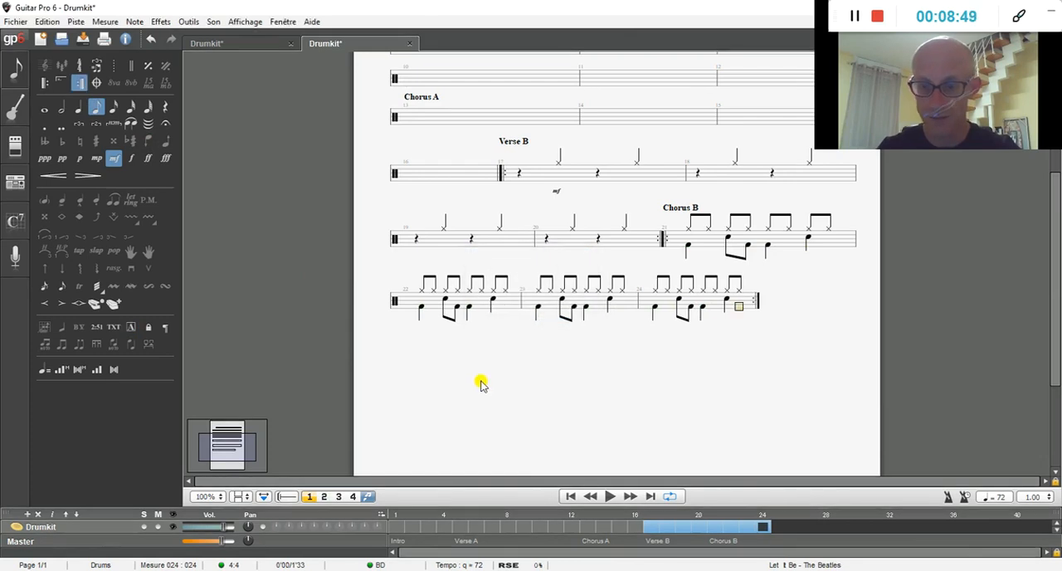
# Step: Add bar 25 after the Chorus B repeat and mark it as a section named Interlude
pyautogui.press('Right')
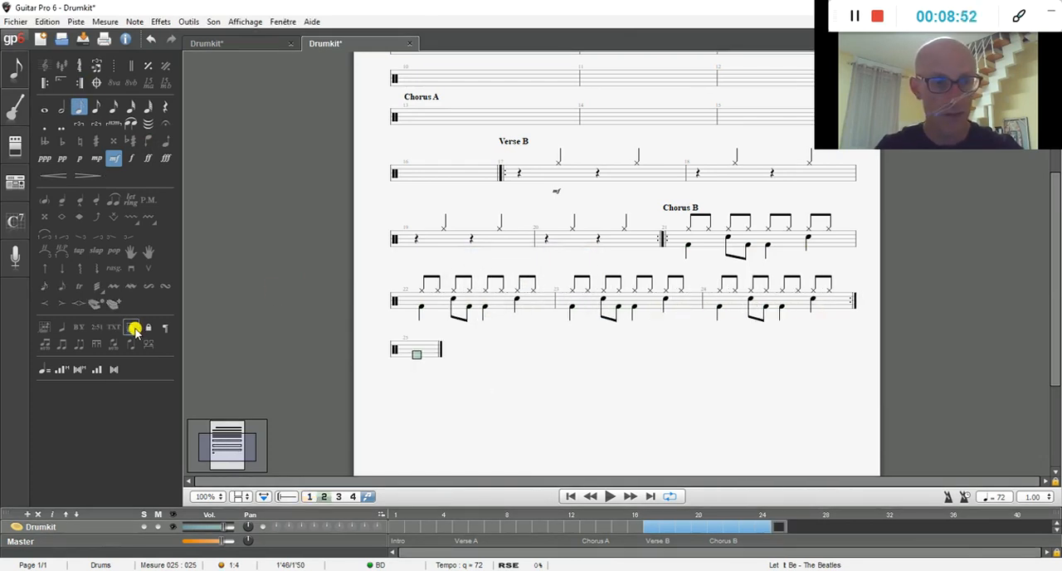
pyautogui.click(134, 327)
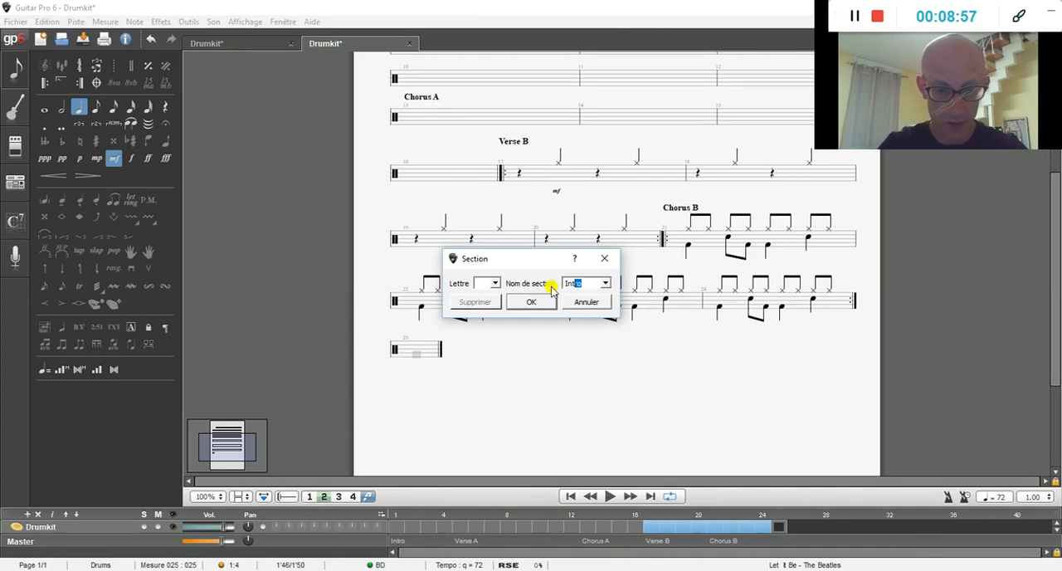
pyautogui.press('Return')
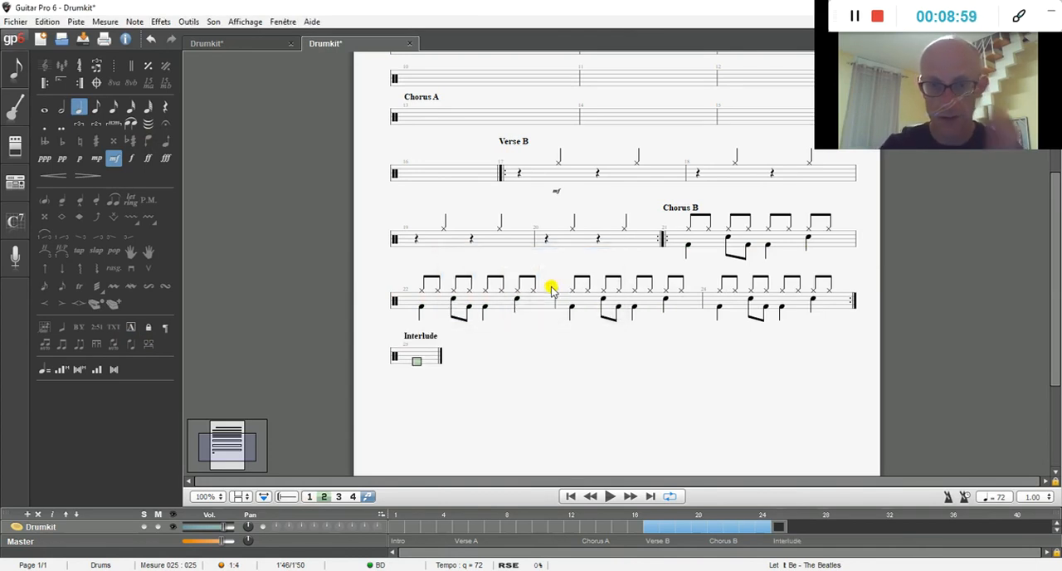
# Step: Enter a quarter-note splash cymbal hit in voice 2 on beat 1 of bar 25
pyautogui.press('Up')
pyautogui.press('Up')
pyautogui.press('Up')
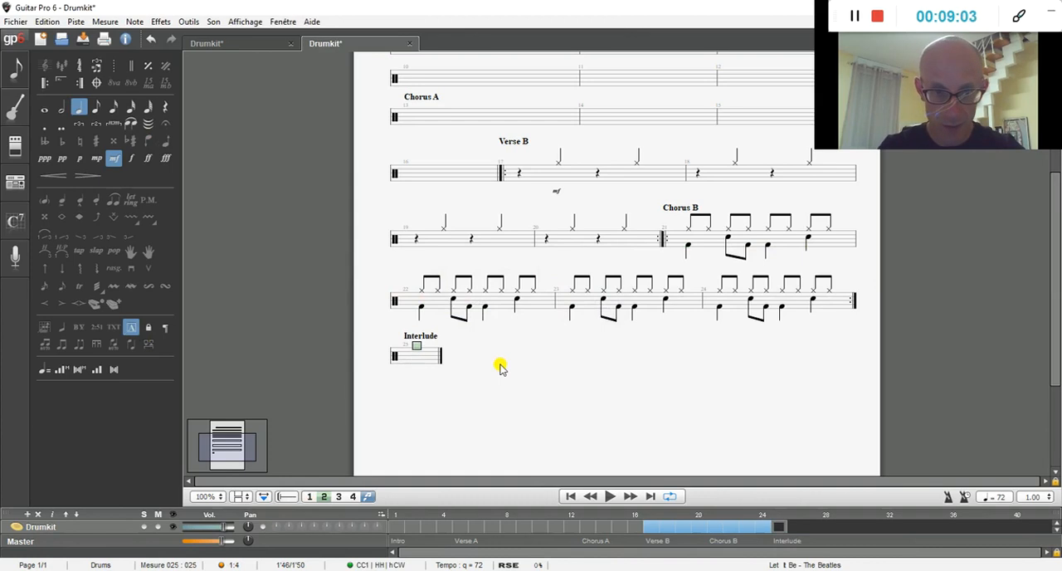
pyautogui.press('Up')
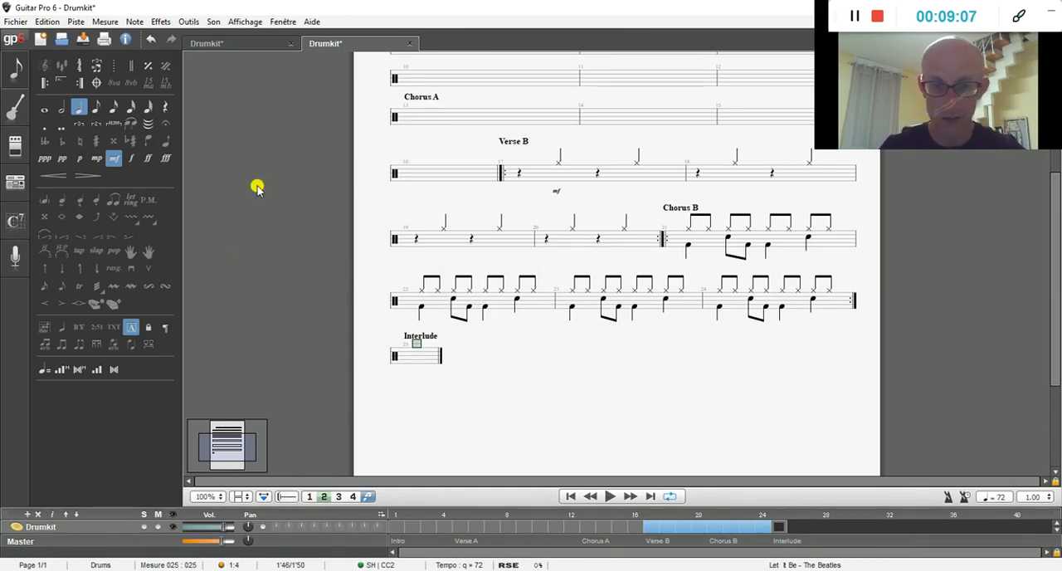
pyautogui.press('0')
pyautogui.press('Right')
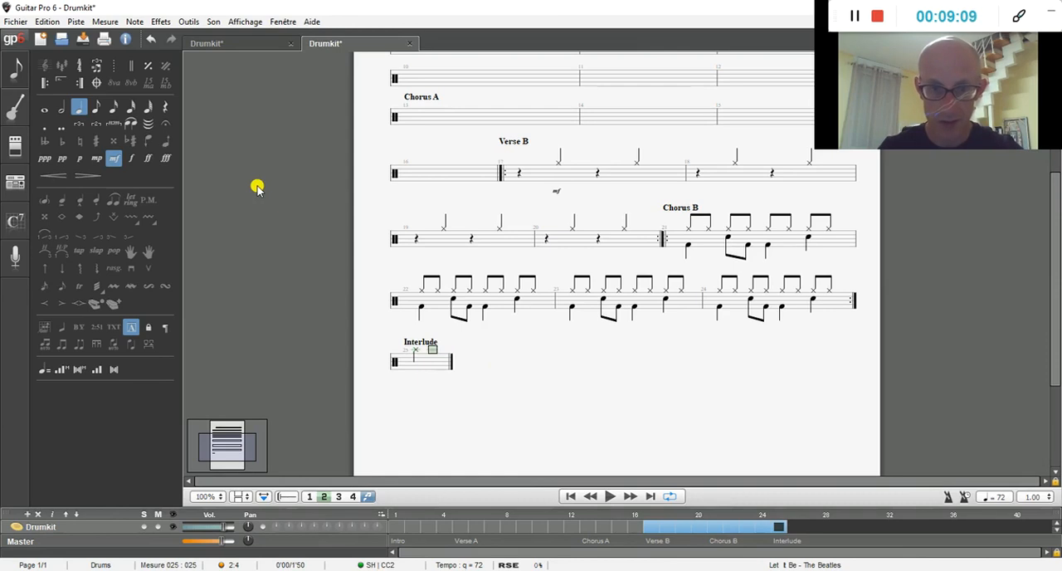
# Step: Enter two eighth-note very high tom hits on beat 2 of bar 25
pyautogui.press('Down')
pyautogui.click(96, 107)
pyautogui.press('Return')
pyautogui.press('Right')
pyautogui.press('Return')
pyautogui.press('Right')
# Step: Enter a quarter-note splash cymbal hit on beat 3 of bar 25
pyautogui.press('Up')
pyautogui.press('Up')
pyautogui.press('Up')
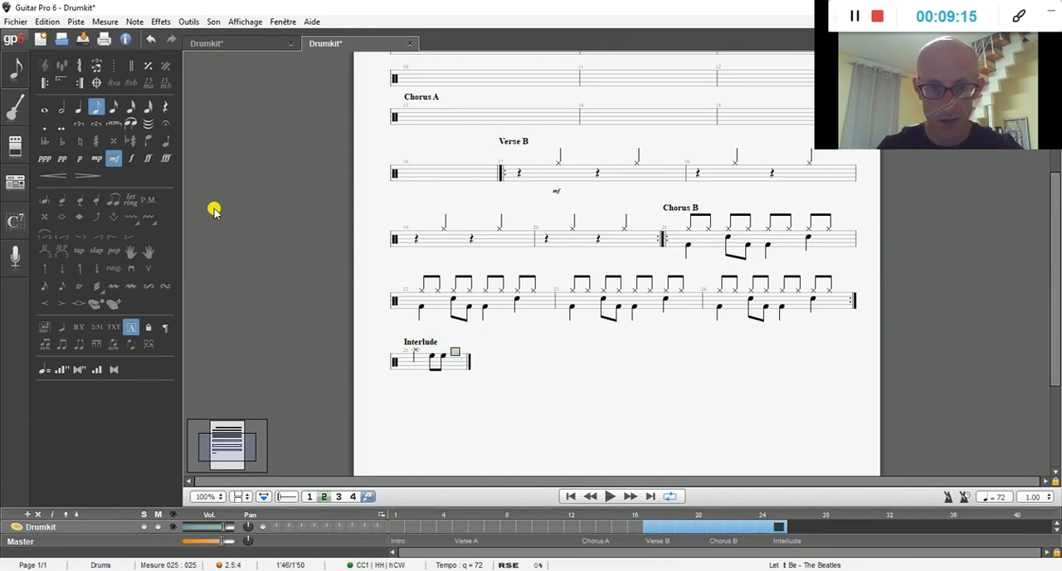
pyautogui.click(79, 106)
pyautogui.press('Return')
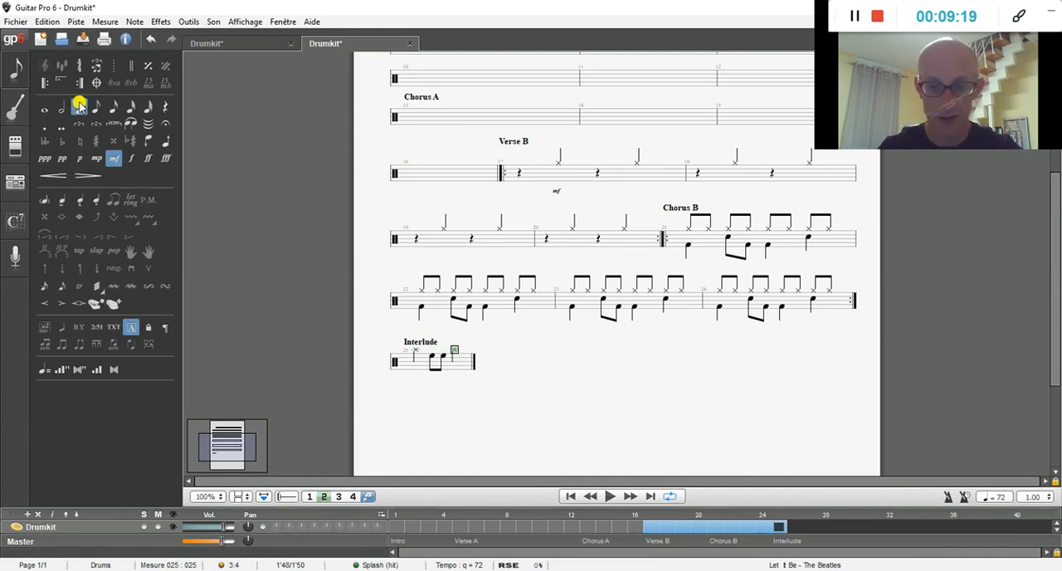
# Step: Turn off multivoice mode and flip the stems of both splash hits in bar 25 upward
pyautogui.press('Left')
pyautogui.press('Left')
pyautogui.press('Left')
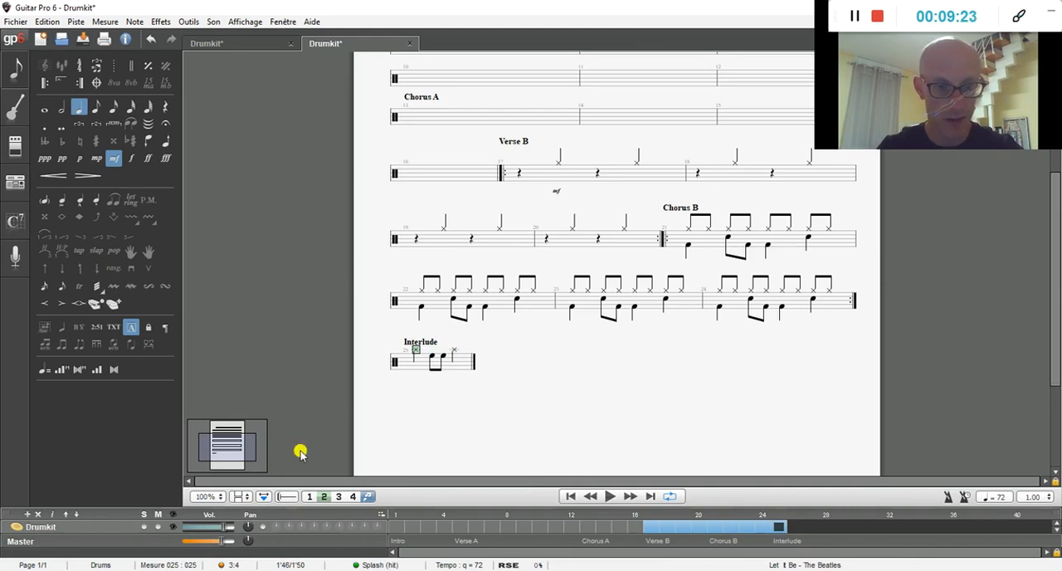
pyautogui.click(369, 496)
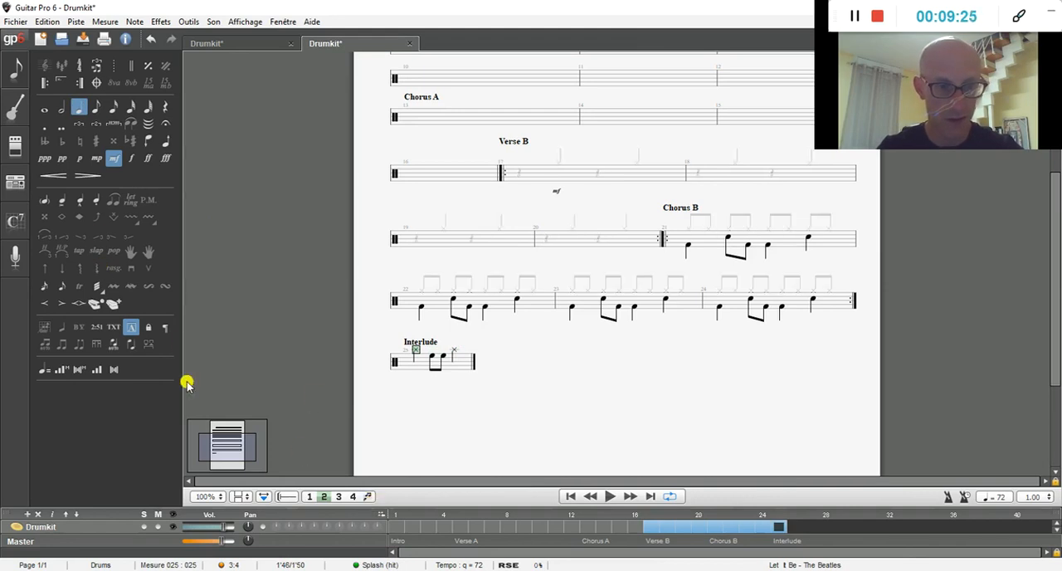
pyautogui.click(131, 348)
pyautogui.press('Right')
pyautogui.press('Right')
pyautogui.press('Right')
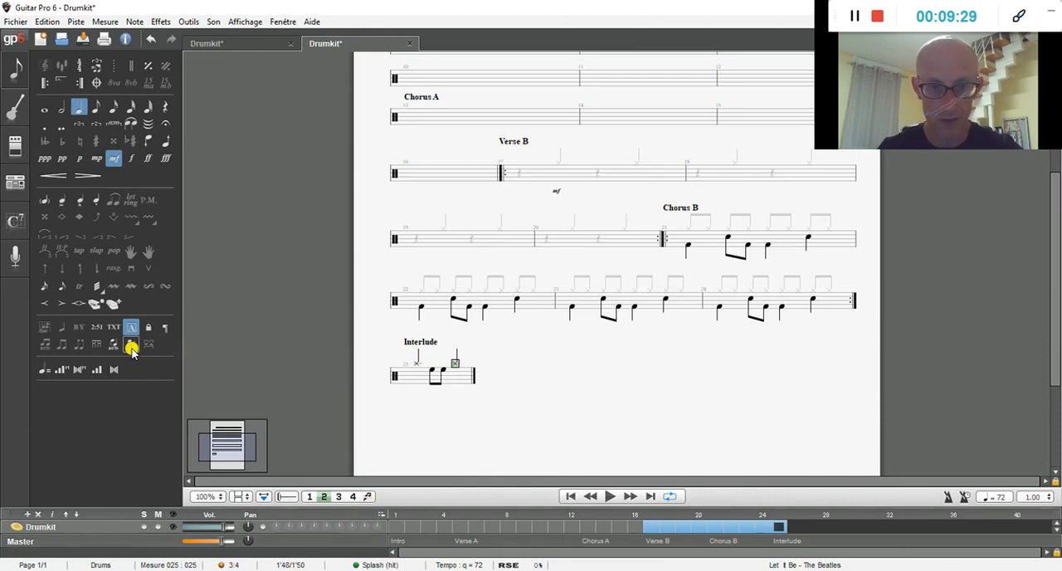
# Step: Complete bar 25 with two eighth-note very high tom hits on beat 4
pyautogui.press('Right')
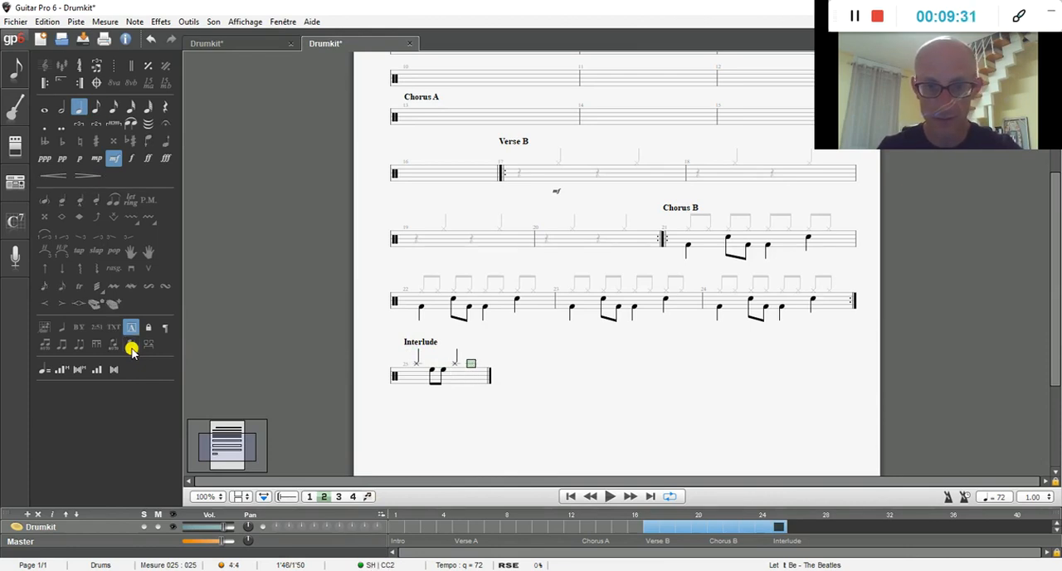
pyautogui.press('Down')
pyautogui.press('Down')
pyautogui.press('Down')
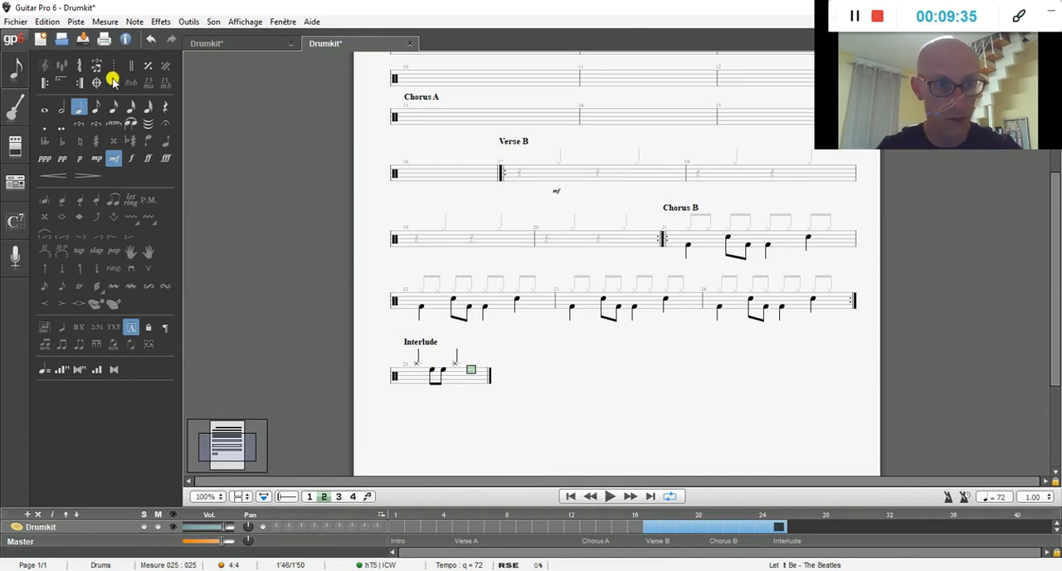
pyautogui.click(96, 106)
pyautogui.press('Return')
pyautogui.press('Right')
pyautogui.press('Return')
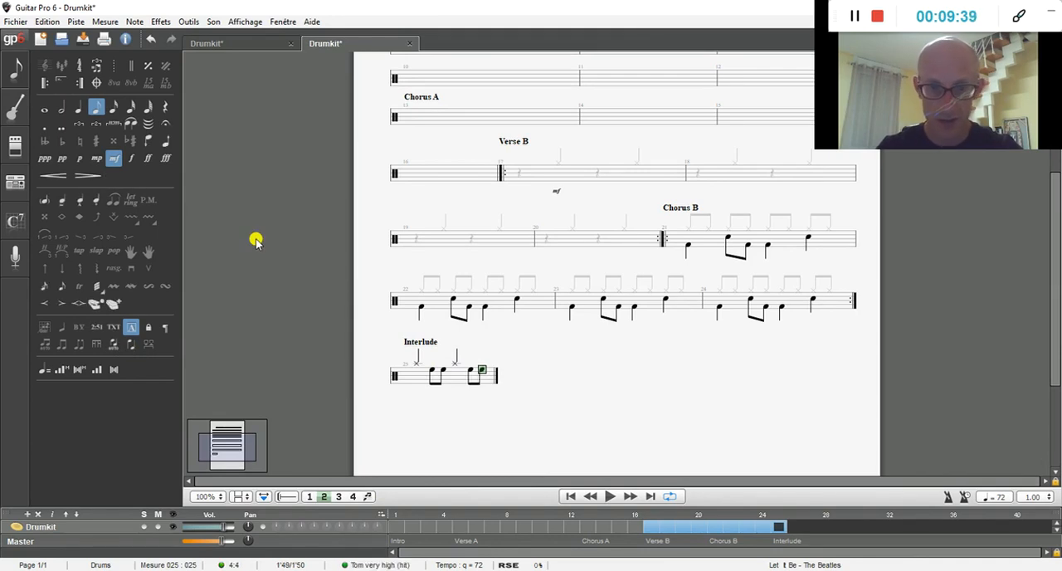
# Step: Fill bar 26 with quarter-note splash hits on beats 1 to 3 and a quarter rest on beat 4
pyautogui.press('Right')
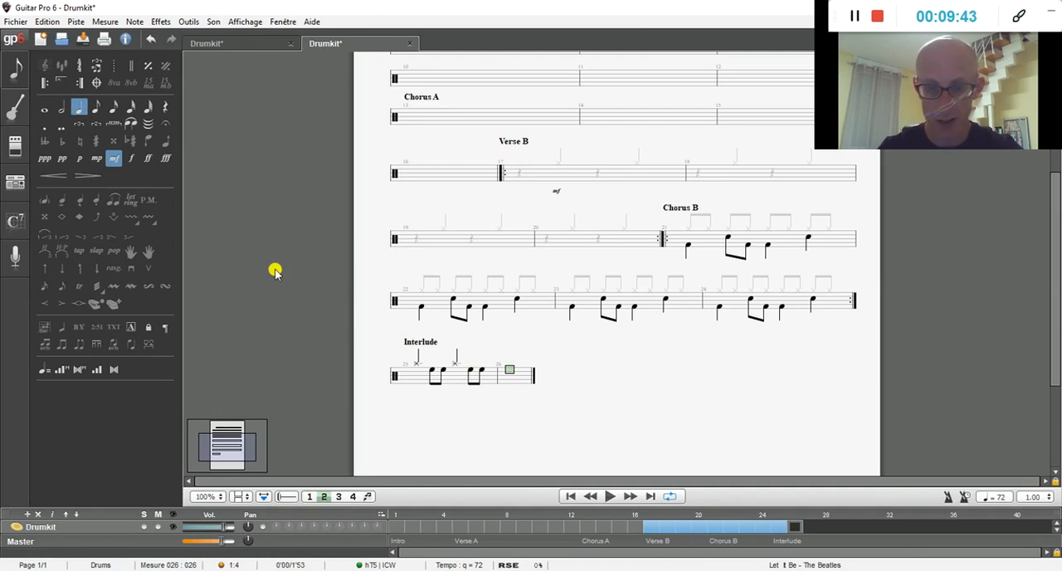
pyautogui.press('Up')
pyautogui.press('Up')
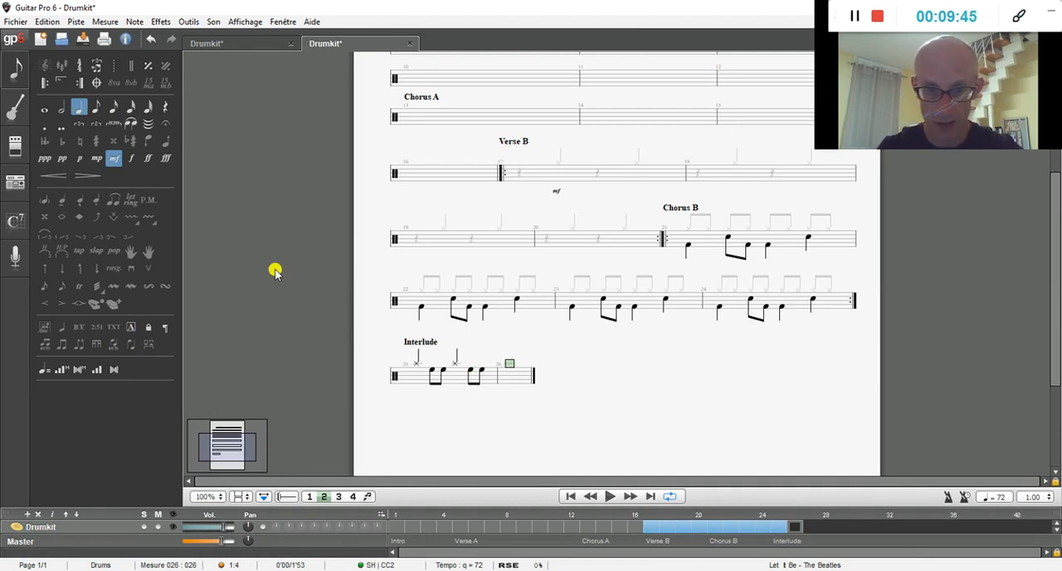
pyautogui.press('Return')
pyautogui.press('Right')
pyautogui.press('Return')
pyautogui.press('Right')
pyautogui.press('Return')
pyautogui.press('Right')
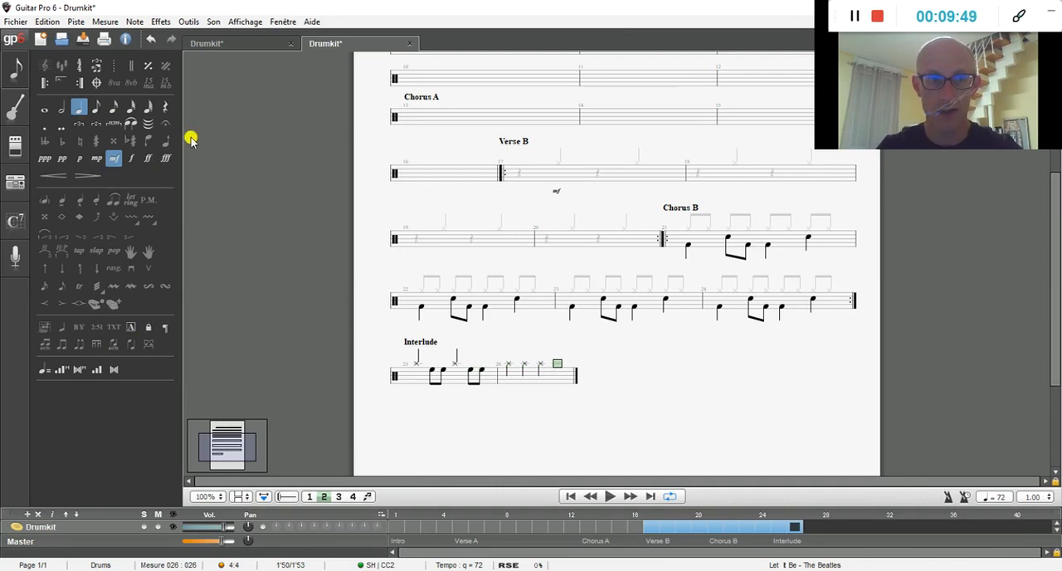
pyautogui.click(166, 108)
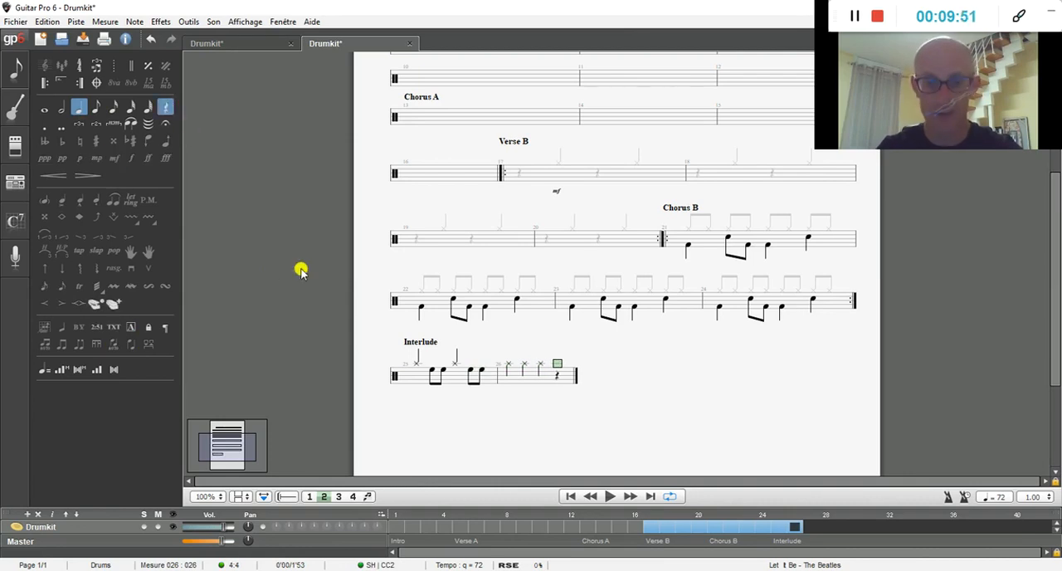
# Step: Flip the stems of the three splash hits in bar 26 upward
pyautogui.moveTo(540, 380); pyautogui.dragTo(504, 375)
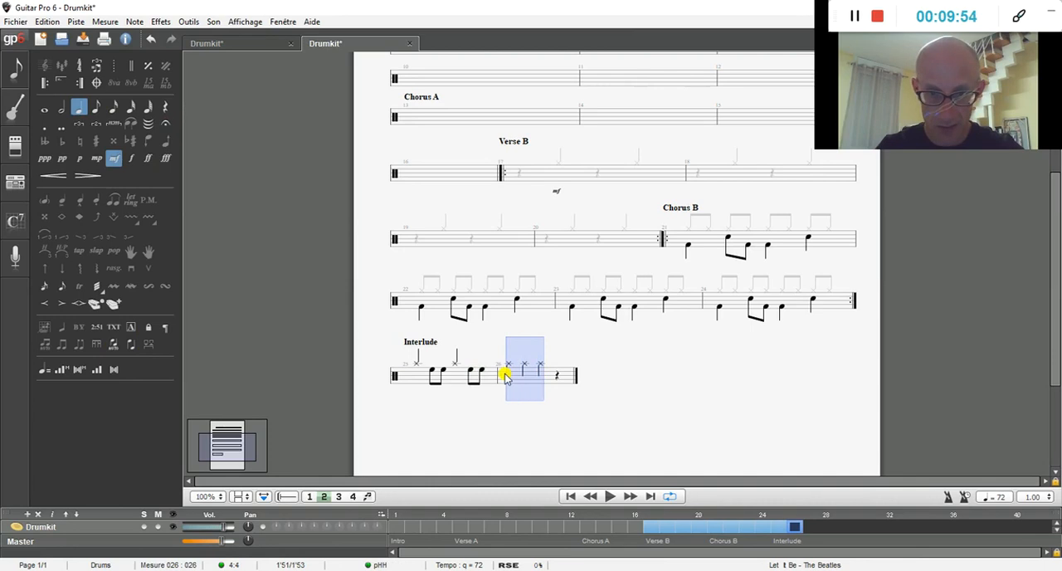
pyautogui.click(132, 345)
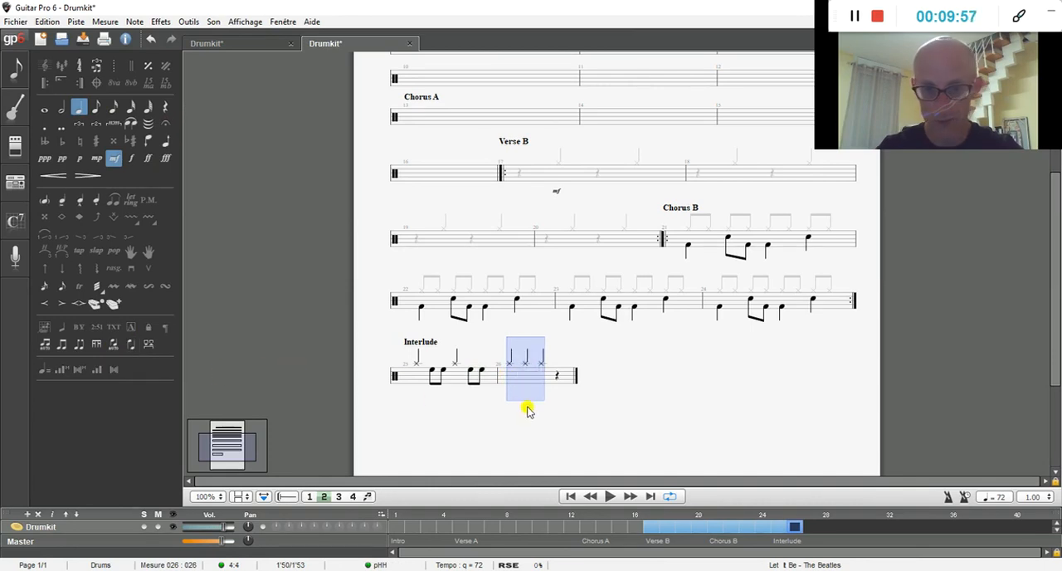
pyautogui.press('Right')
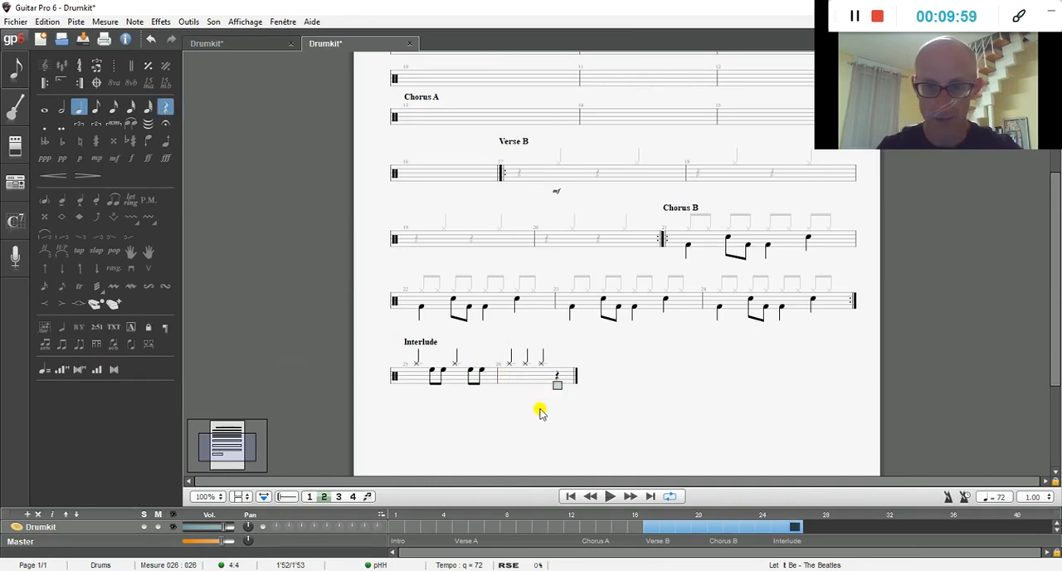
# Step: Add empty bars 27 and 28, then start a section named Guitar Solo at bar 29
pyautogui.press('Right')
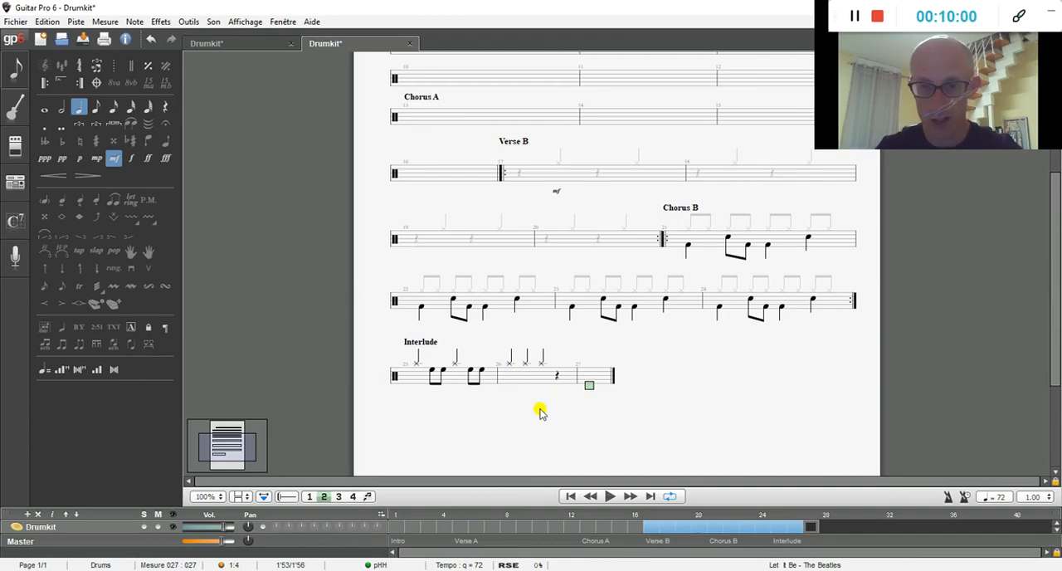
pyautogui.press('Right')
pyautogui.press('Right')
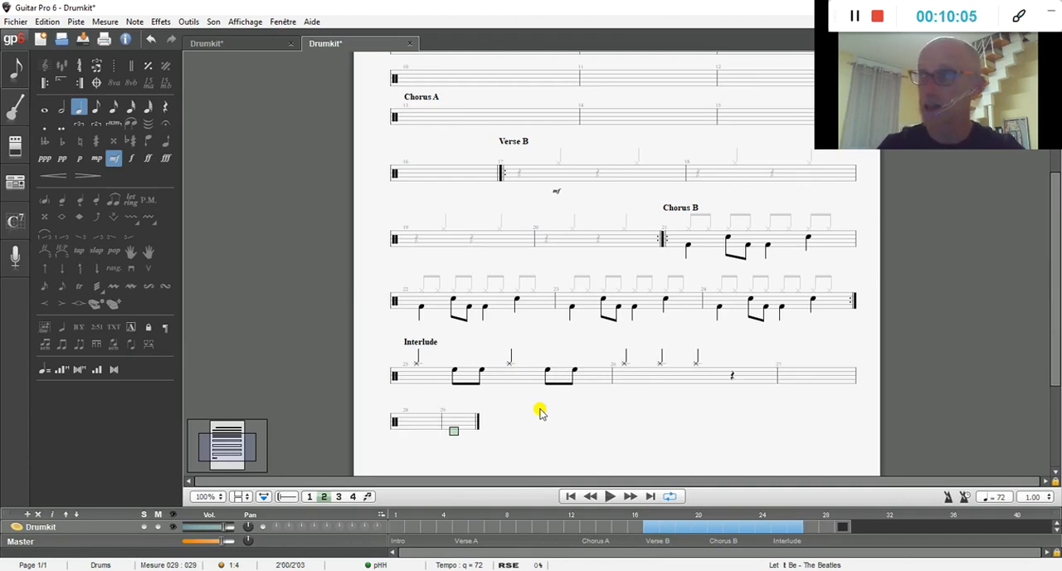
pyautogui.click(131, 328)
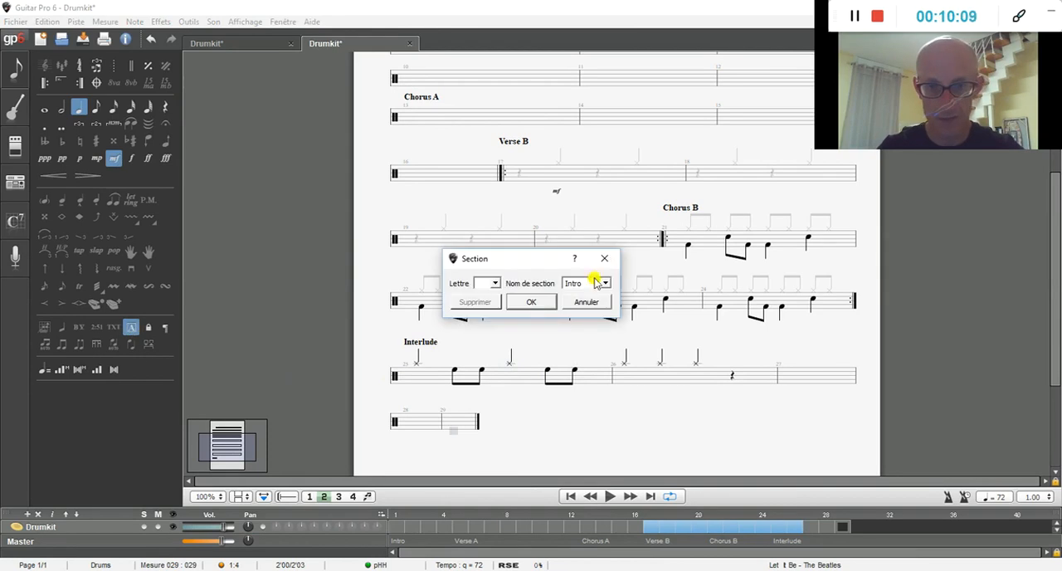
pyautogui.moveTo(579, 283); pyautogui.dragTo(560, 286)
pyautogui.write('Guitar')
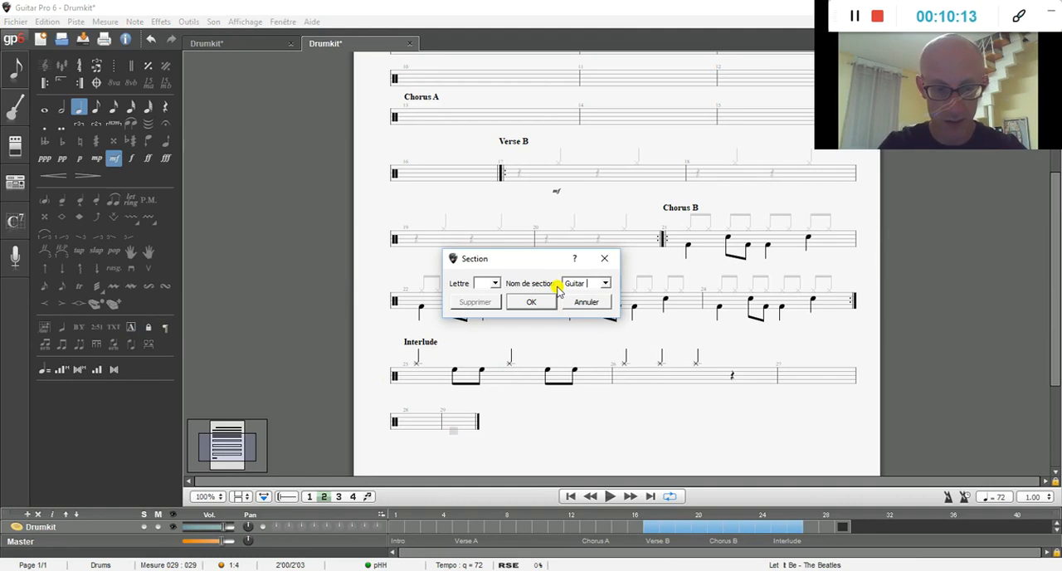
pyautogui.click(535, 302)
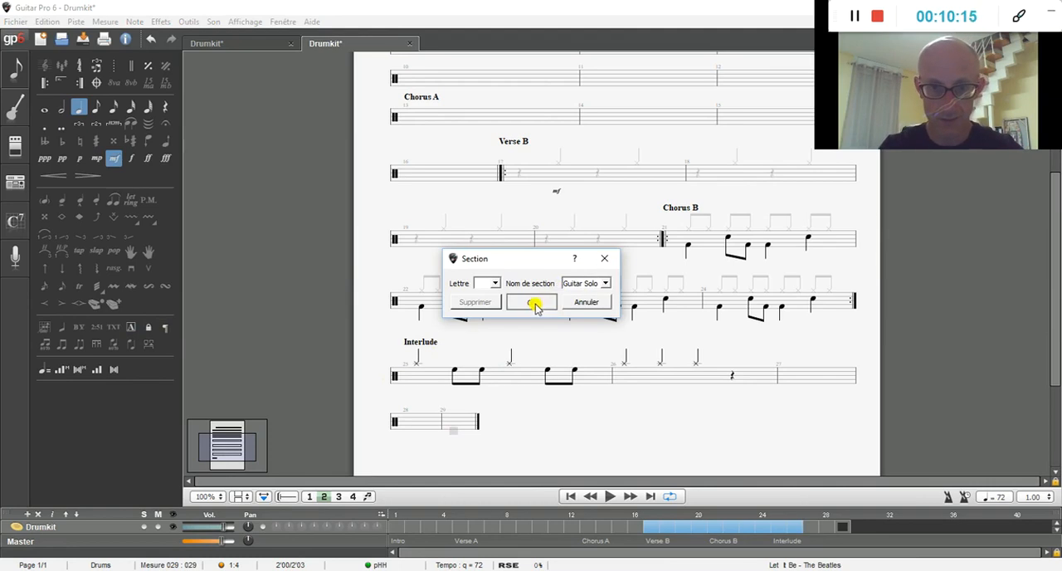
# Step: Copy all voices of the four Chorus B bars, 21 to 24, with multivoice editing enabled
pyautogui.click(308, 496)
pyautogui.press('Up')
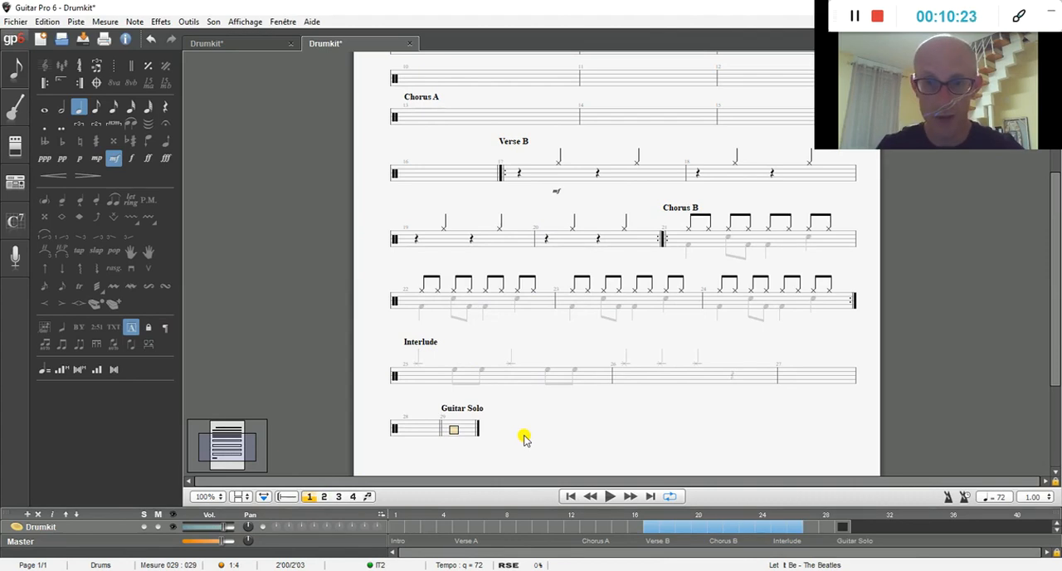
pyautogui.click(367, 495)
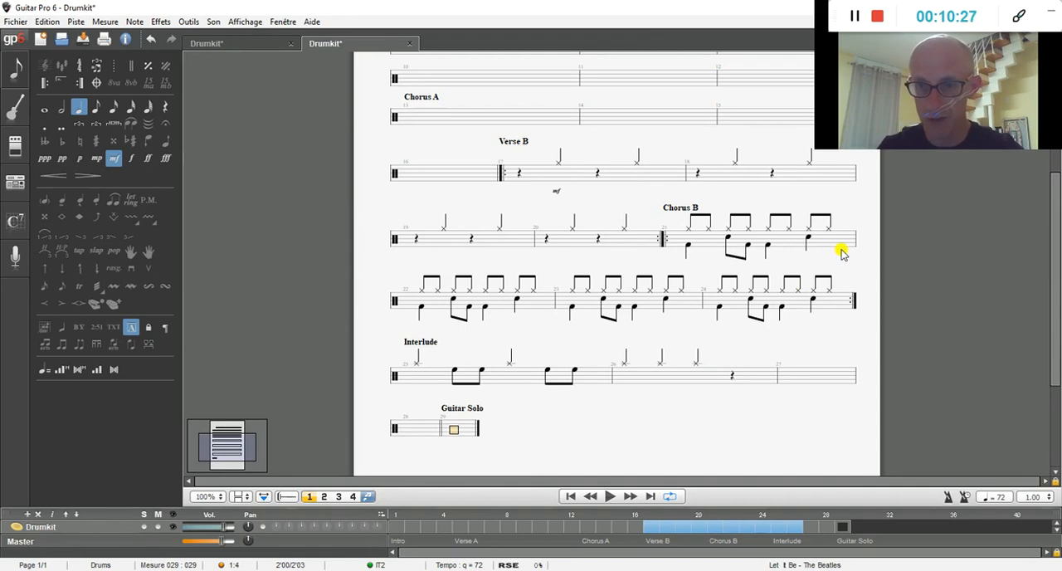
pyautogui.click(677, 259)
pyautogui.moveTo(677, 260); pyautogui.dragTo(832, 236)
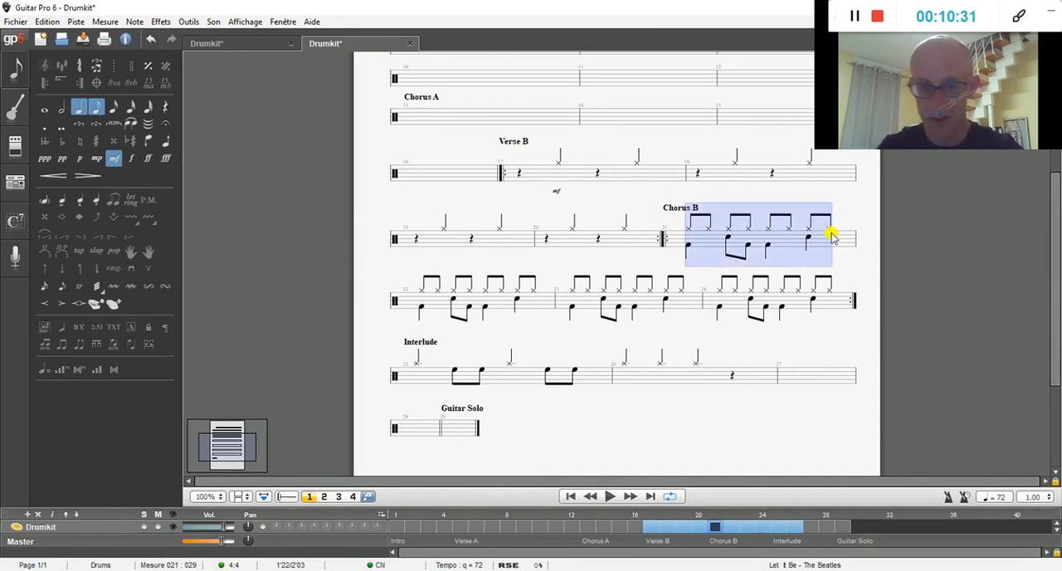
pyautogui.hotkey('shift', 'Right')
pyautogui.hotkey('shift', 'Right')
pyautogui.hotkey('shift', 'Right')
pyautogui.hotkey('shift', 'Right')
pyautogui.hotkey('shift', 'Right')
pyautogui.hotkey('shift', 'Right')
pyautogui.hotkey('shift', 'Right')
pyautogui.hotkey('shift', 'Right')
pyautogui.hotkey('shift', 'Right')
pyautogui.hotkey('shift', 'Right')
pyautogui.hotkey('shift', 'Right')
pyautogui.hotkey('shift', 'Right')
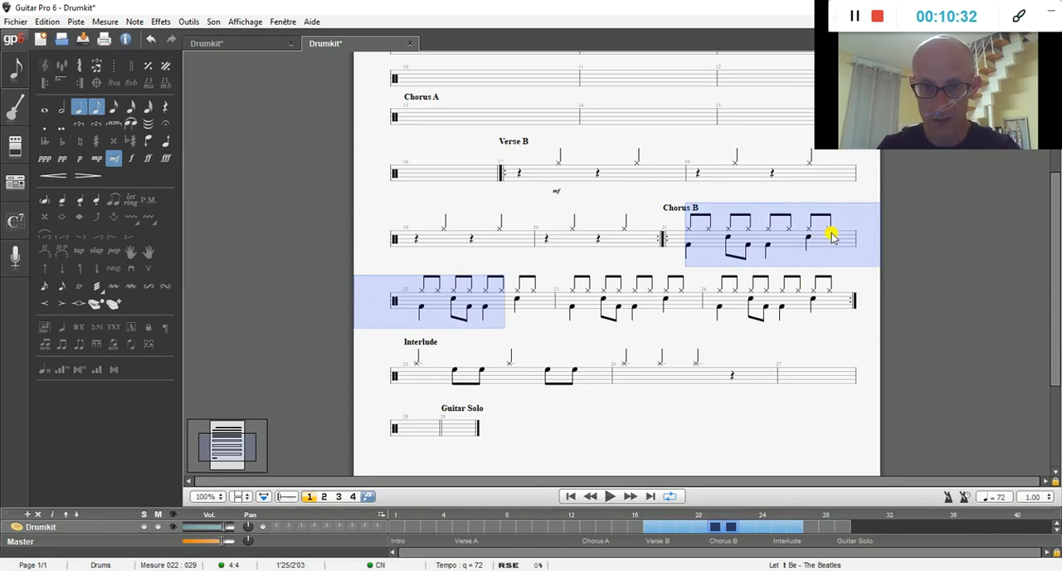
pyautogui.hotkey('shift', 'Right')
pyautogui.hotkey('shift', 'Right')
pyautogui.hotkey('shift', 'Right')
pyautogui.hotkey('shift', 'Right')
pyautogui.hotkey('shift', 'Right')
pyautogui.hotkey('shift', 'Right')
pyautogui.hotkey('shift', 'Right')
pyautogui.hotkey('shift', 'Right')
pyautogui.hotkey('shift', 'Right')
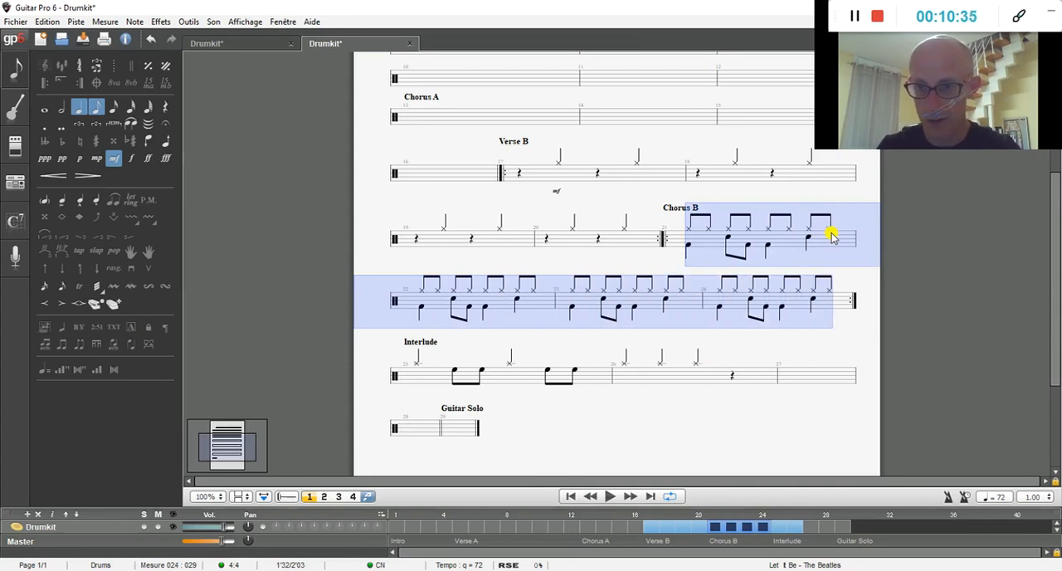
pyautogui.rightClick(831, 236)
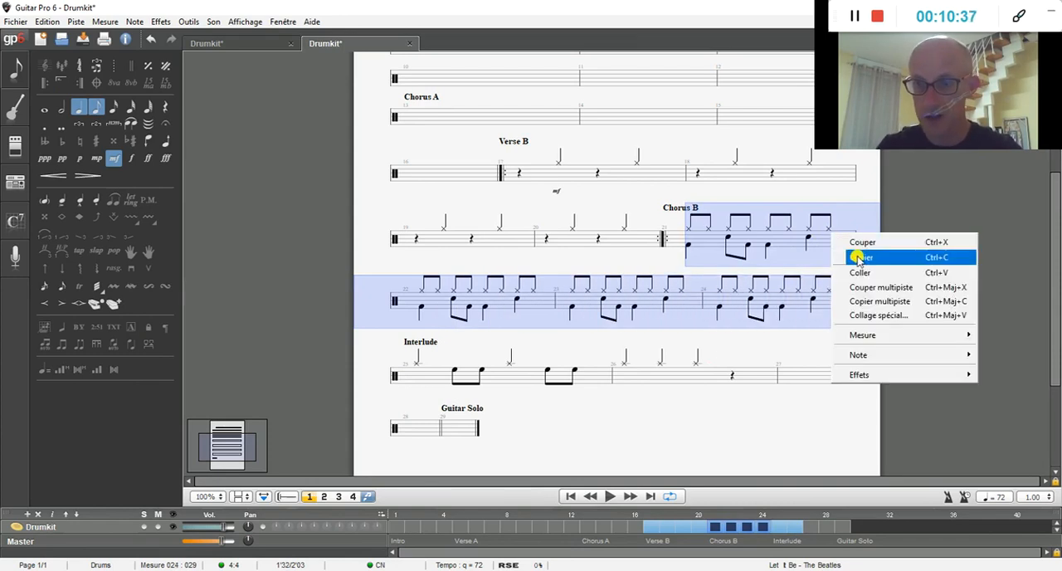
pyautogui.click(860, 257)
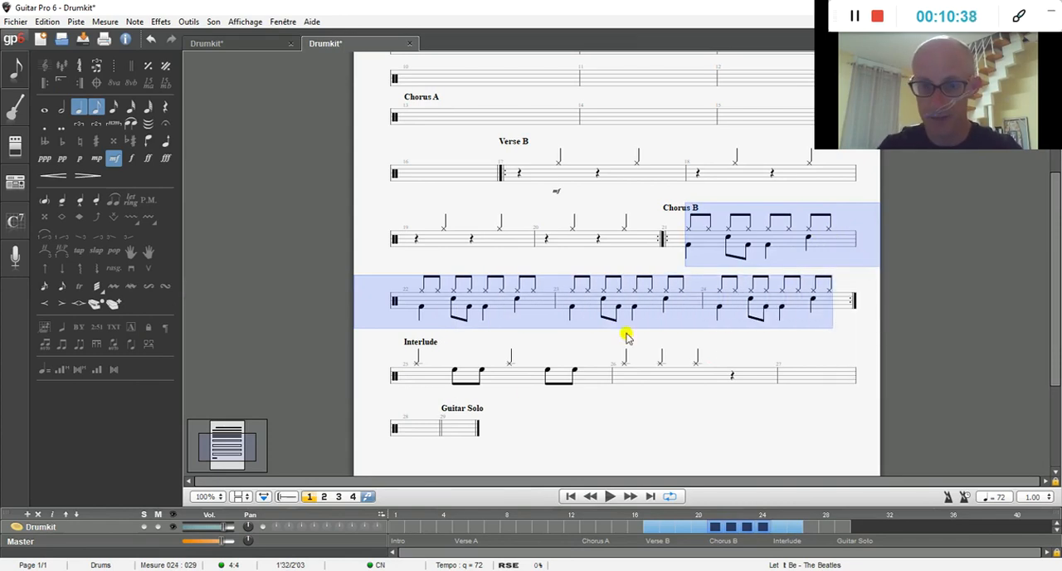
# Step: Paste the copied Chorus B bars at bar 29, the start of the Guitar Solo section
pyautogui.click(457, 427)
pyautogui.rightClick(457, 428)
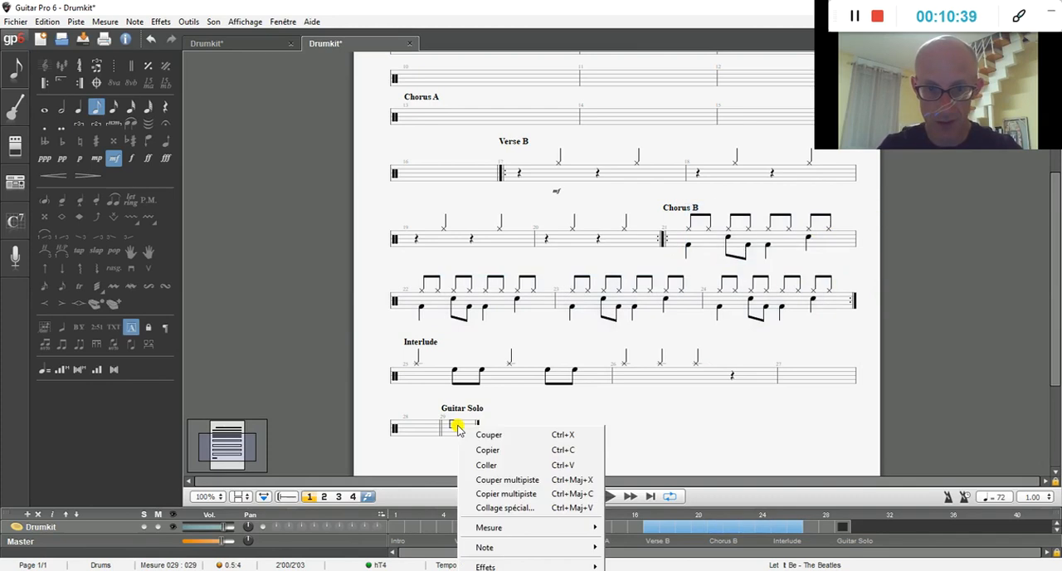
pyautogui.click(485, 465)
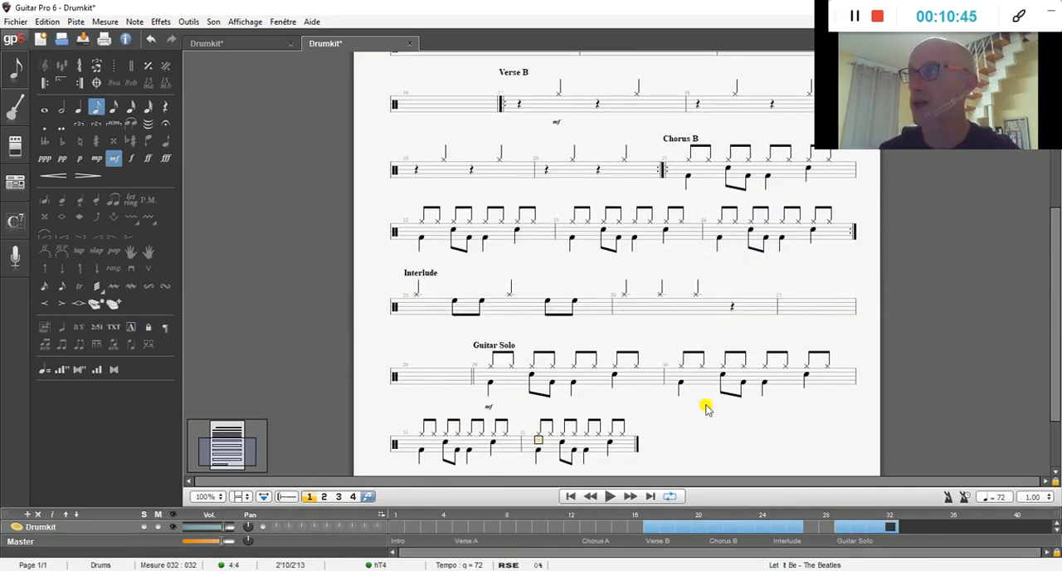
# Step: Add an opening repeat sign at bar 29, the first bar of the Guitar Solo
pyautogui.press('Left')
pyautogui.press('Left')
pyautogui.press('Left')
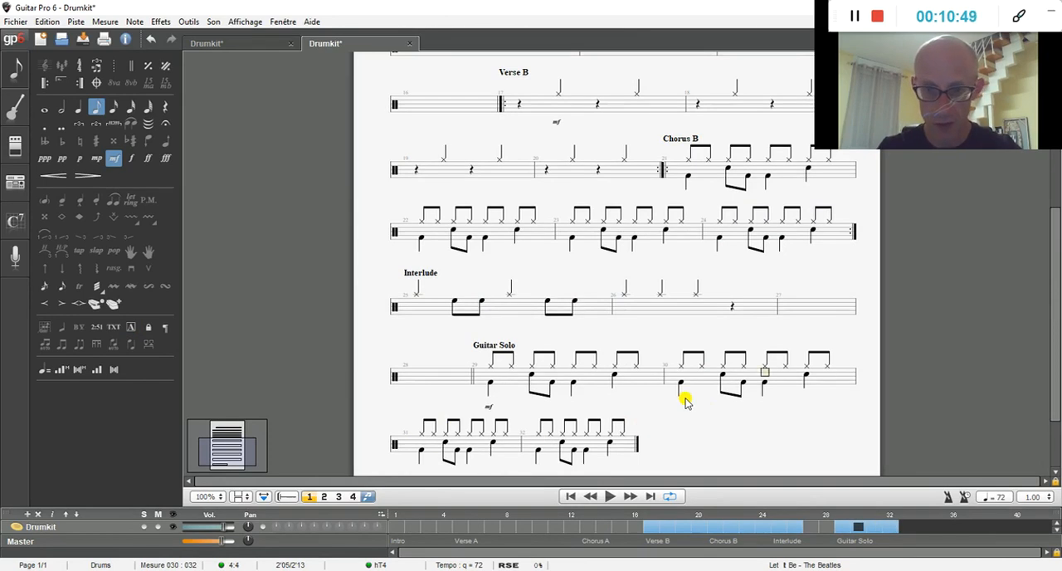
pyautogui.press('Left')
pyautogui.press('Left')
pyautogui.press('Left')
pyautogui.press('Left')
pyautogui.press('Left')
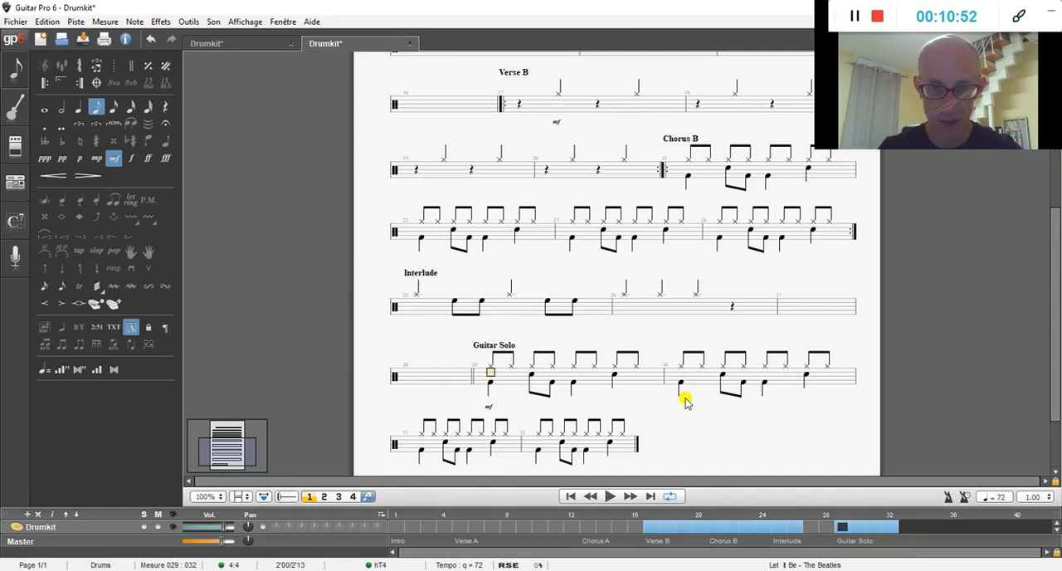
pyautogui.click(42, 83)
# Step: Add an empty bar 33 and close the Guitar Solo repeat at the end of bar 32, played 2 times
pyautogui.press('Right')
pyautogui.press('Right')
pyautogui.press('Right')
pyautogui.press('Right')
pyautogui.press('Right')
pyautogui.press('Right')
pyautogui.press('Right')
pyautogui.press('Right')
pyautogui.press('Right')
pyautogui.press('Right')
pyautogui.press('Right')
pyautogui.press('Right')
pyautogui.press('Right')
pyautogui.press('Right')
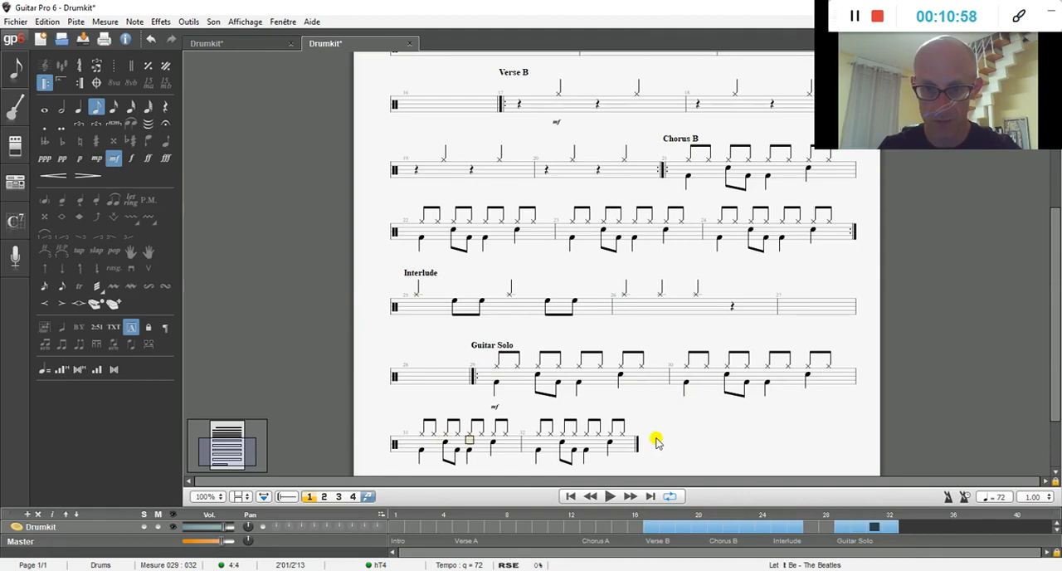
pyautogui.press('Right')
pyautogui.press('Right')
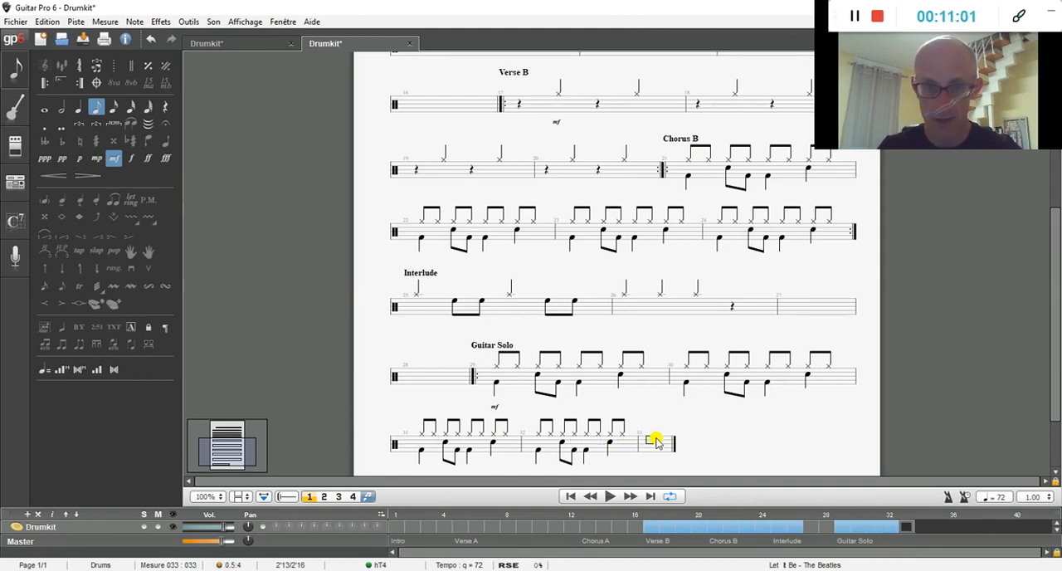
pyautogui.click(622, 440)
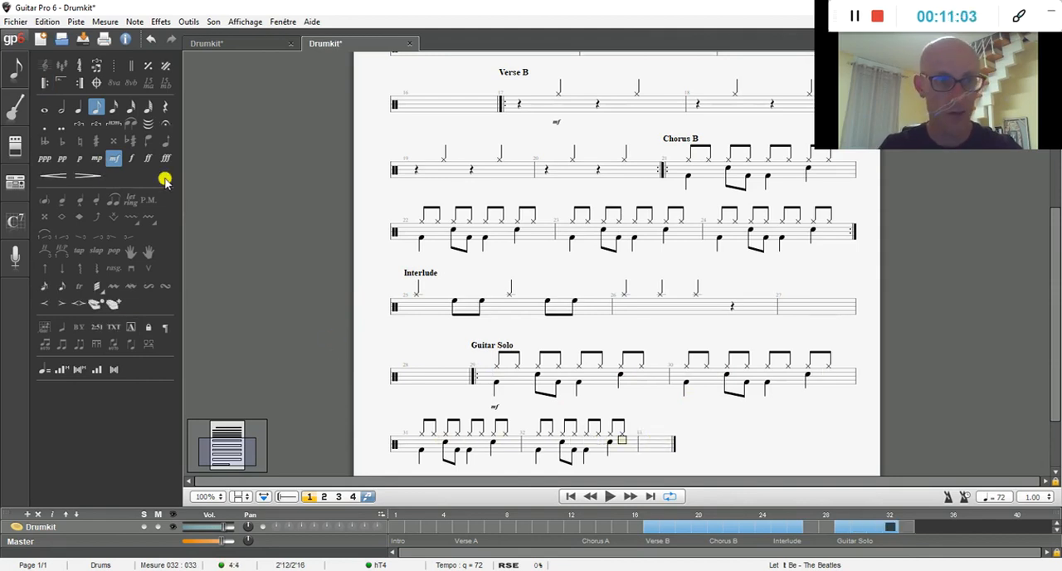
pyautogui.click(81, 86)
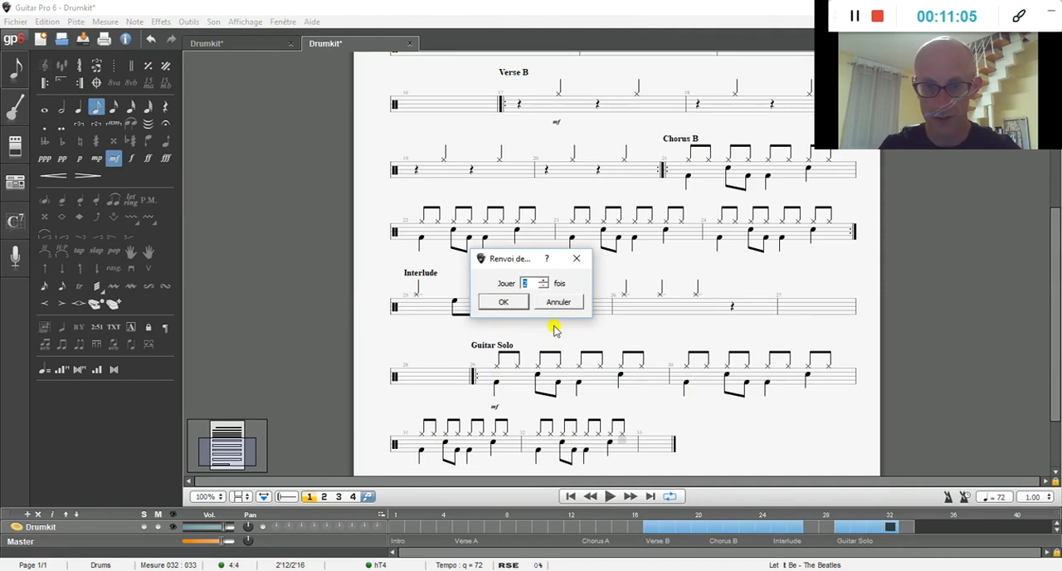
pyautogui.click(518, 301)
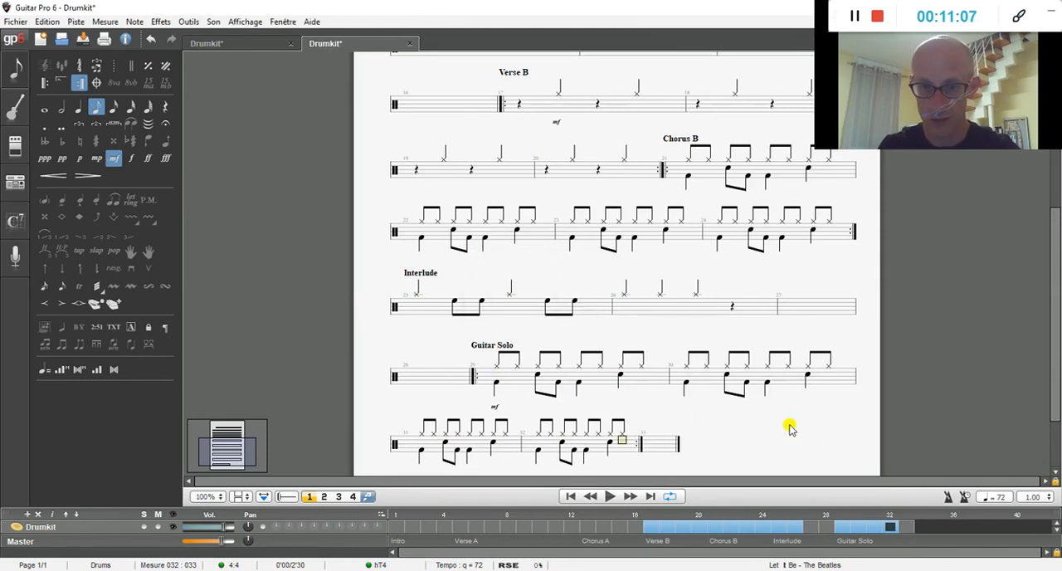
# Step: Start a section named Chorus C at bar 33
pyautogui.press('Right')
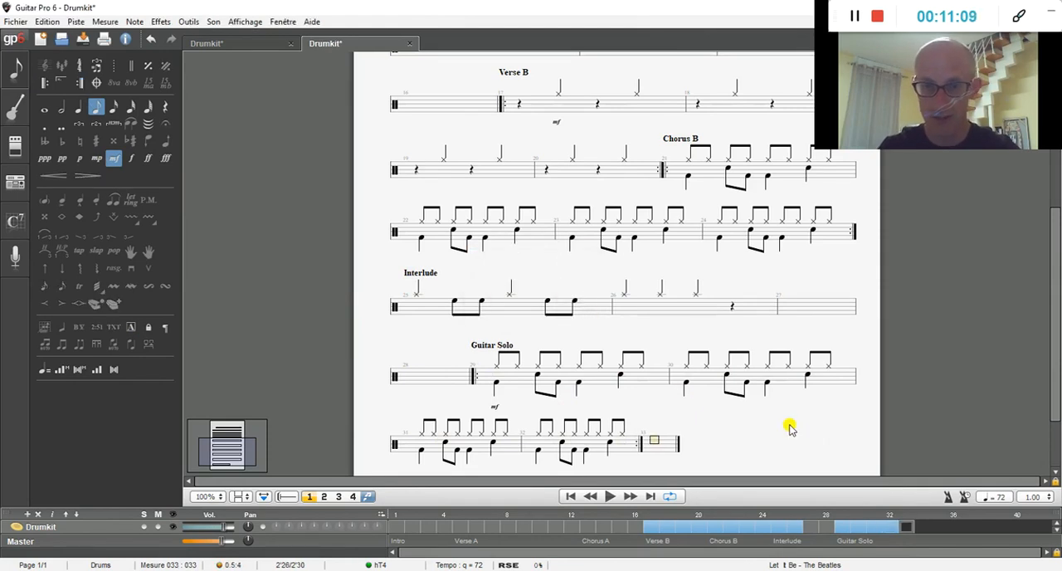
pyautogui.click(131, 327)
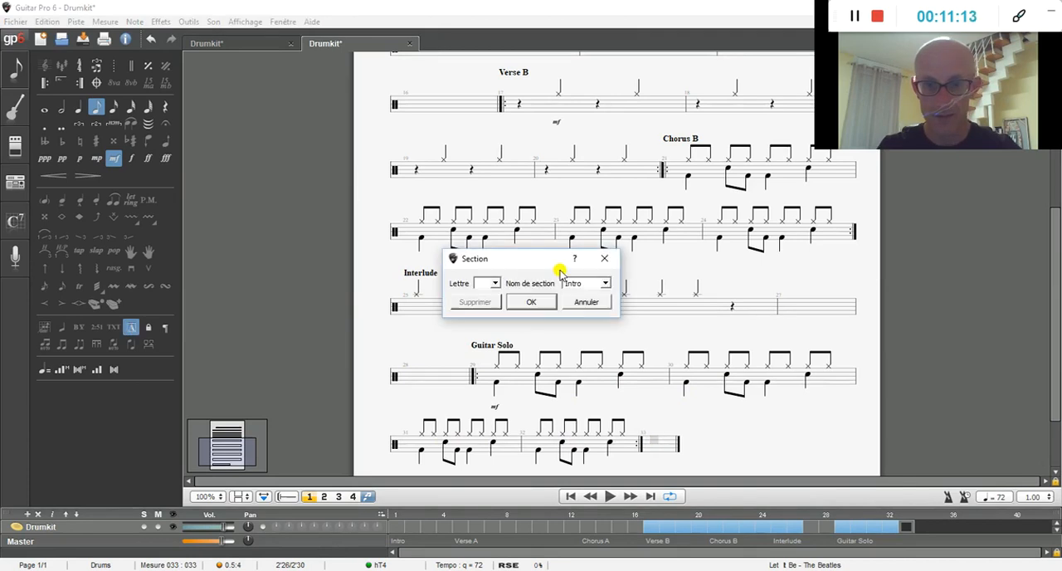
pyautogui.moveTo(583, 283); pyautogui.dragTo(554, 289)
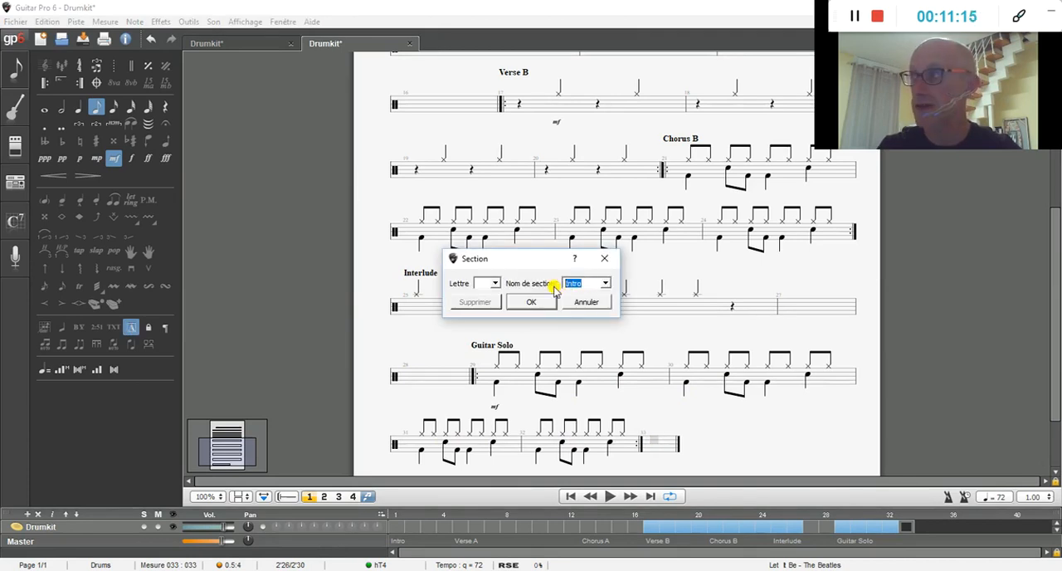
pyautogui.write('Ch')
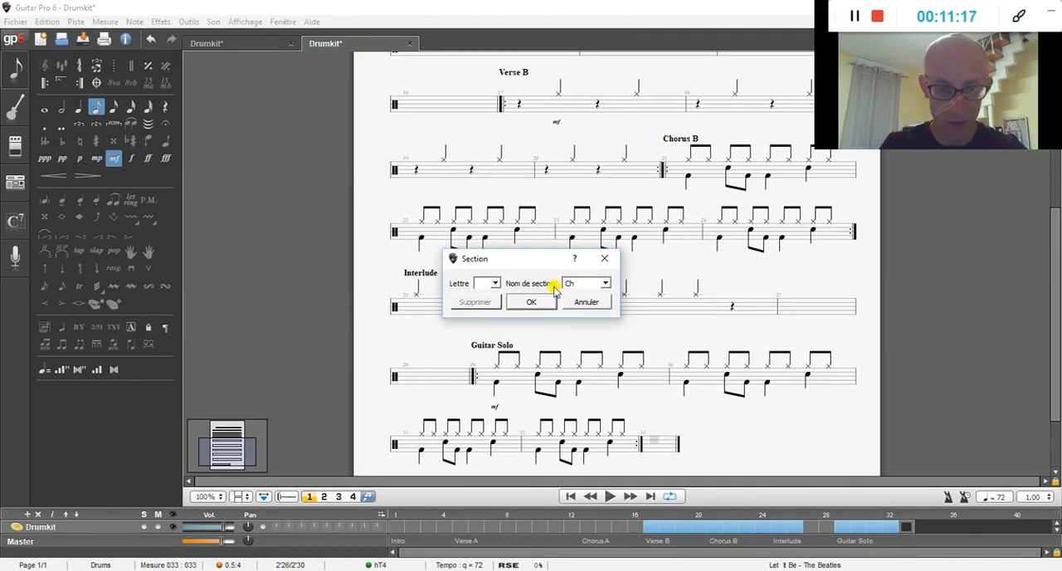
pyautogui.write('orus C')
pyautogui.press('Return')
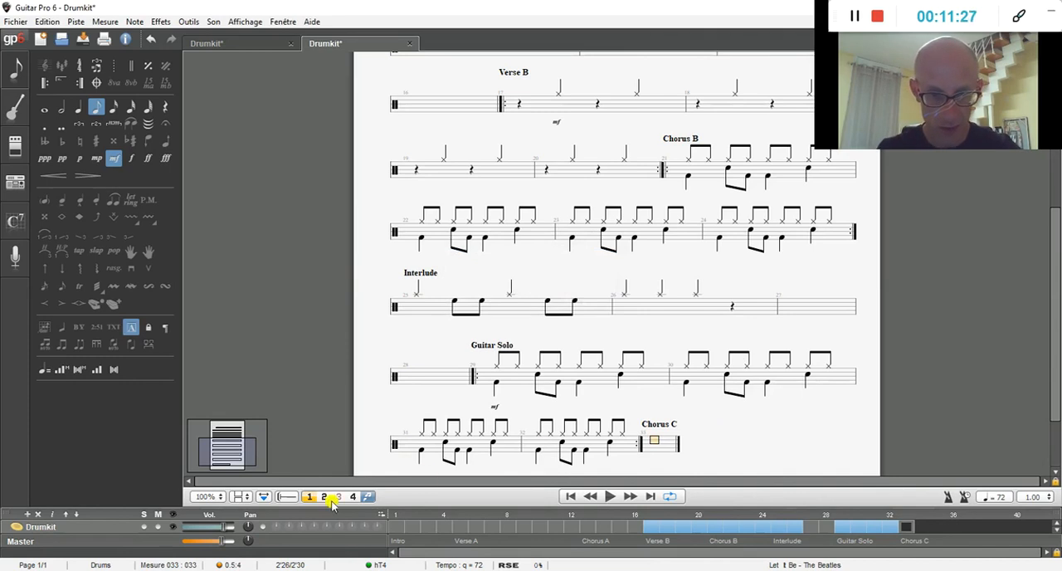
# Step: Turn off multivoice editing and copy only the voice 2 kick and snare pattern from bars 29 to 32
pyautogui.click(370, 497)
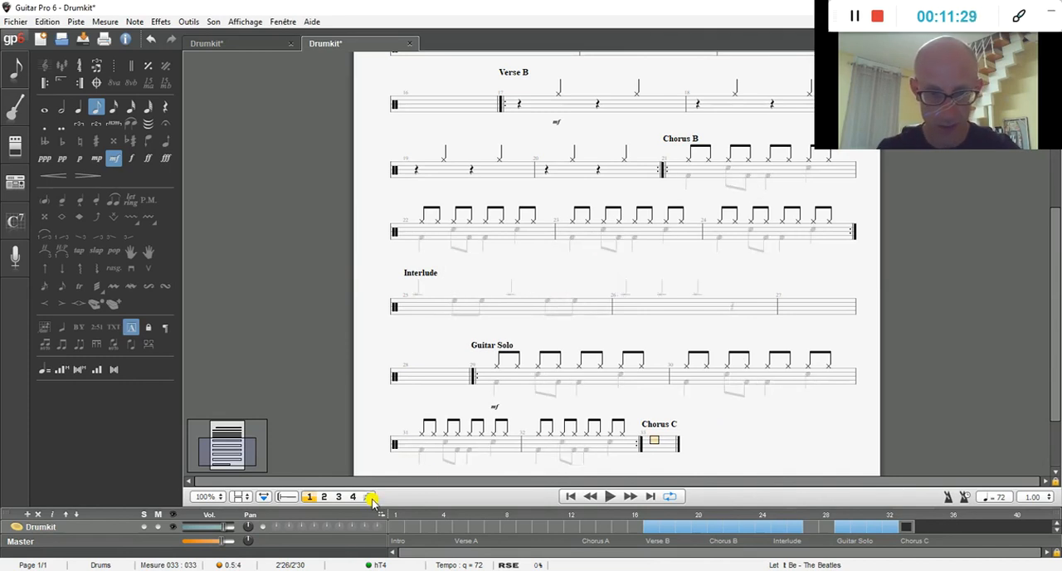
pyautogui.click(324, 497)
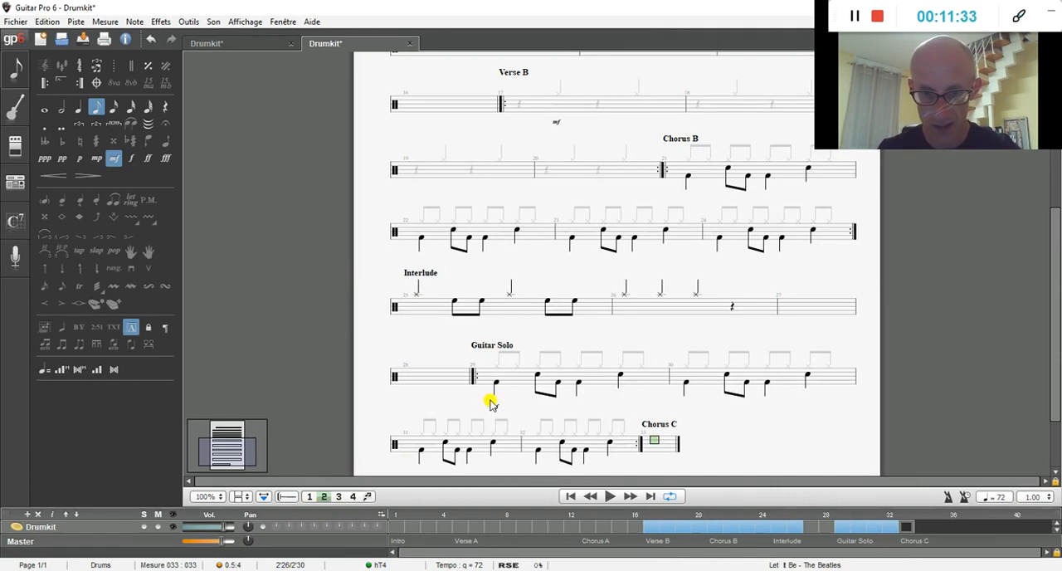
pyautogui.moveTo(488, 400); pyautogui.dragTo(825, 378)
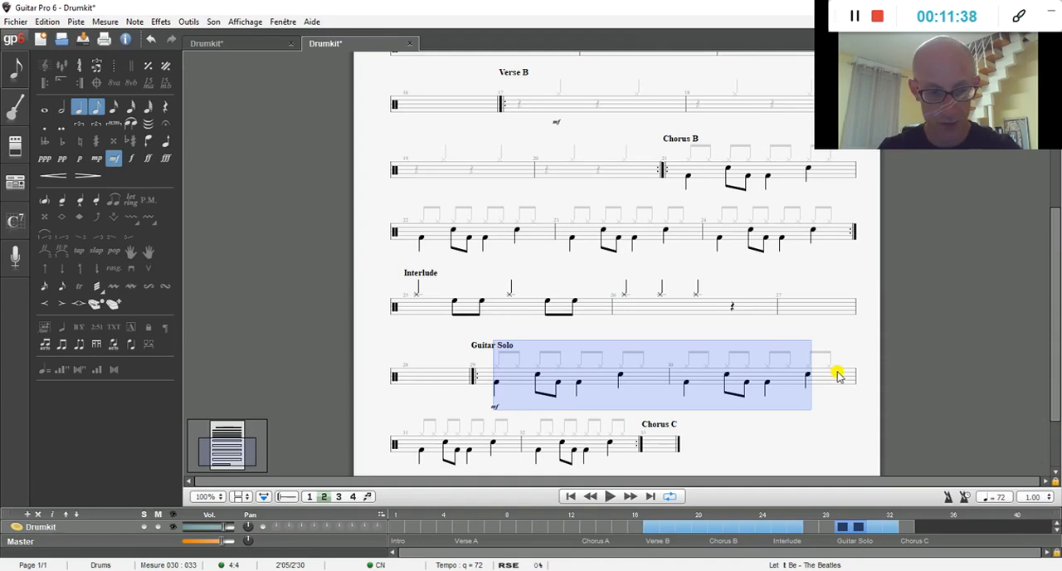
pyautogui.hotkey('shift', 'Right')
pyautogui.hotkey('shift', 'Right')
pyautogui.hotkey('shift', 'Right')
pyautogui.hotkey('shift', 'Right')
pyautogui.hotkey('shift', 'Right')
pyautogui.hotkey('shift', 'Right')
pyautogui.hotkey('shift', 'Right')
pyautogui.hotkey('shift', 'Right')
pyautogui.hotkey('shift', 'Right')
pyautogui.hotkey('shift', 'Right')
pyautogui.hotkey('shift', 'Right')
pyautogui.hotkey('shift', 'Right')
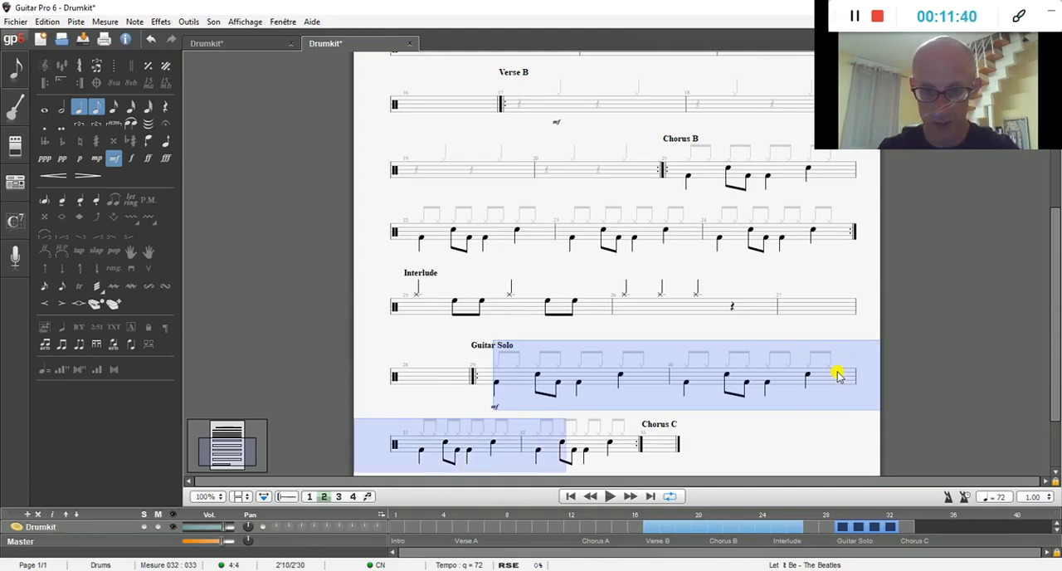
pyautogui.hotkey('shift', 'Right')
pyautogui.hotkey('shift', 'Right')
pyautogui.hotkey('shift', 'Right')
pyautogui.rightClick(838, 375)
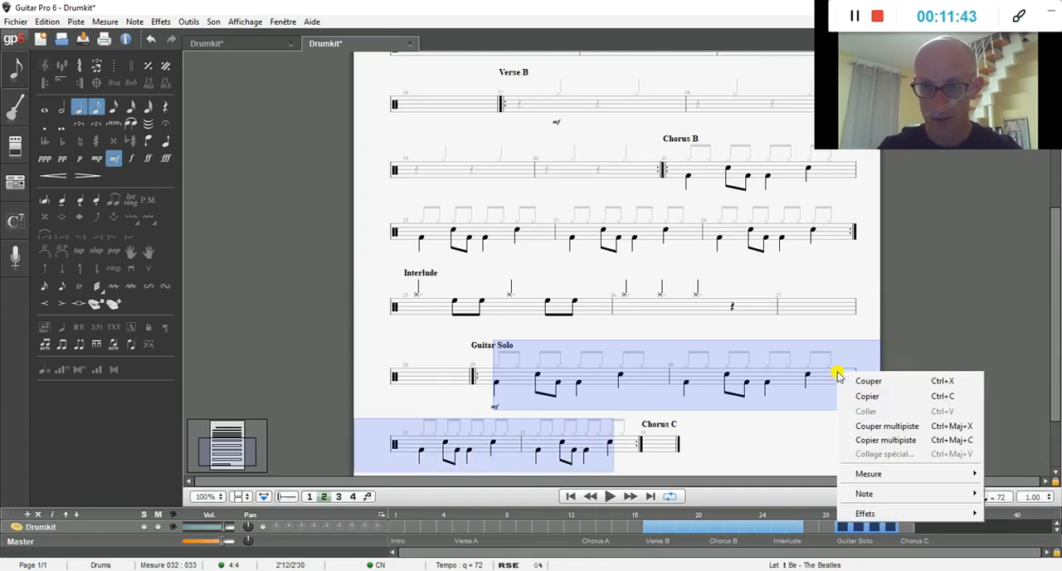
pyautogui.click(871, 402)
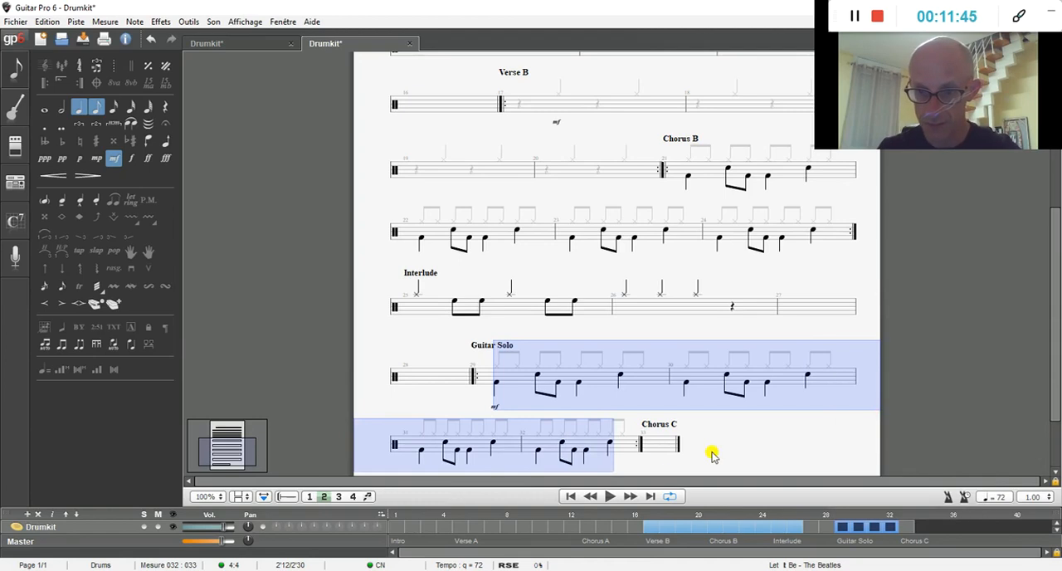
# Step: Paste the voice 2 kick and snare pattern at bar 33, the start of Chorus C
pyautogui.click(655, 446)
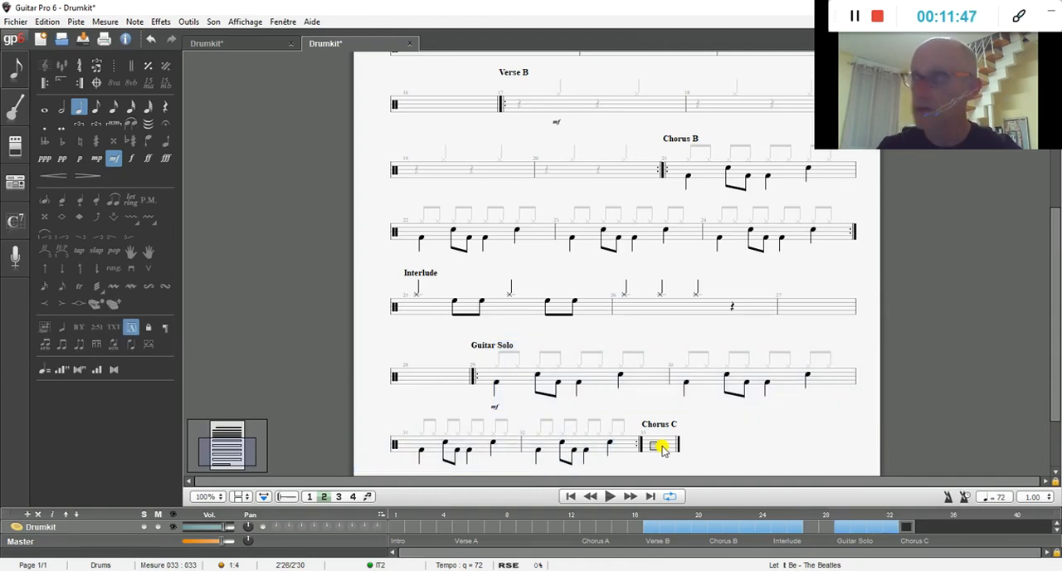
pyautogui.rightClick(662, 448)
pyautogui.click(690, 486)
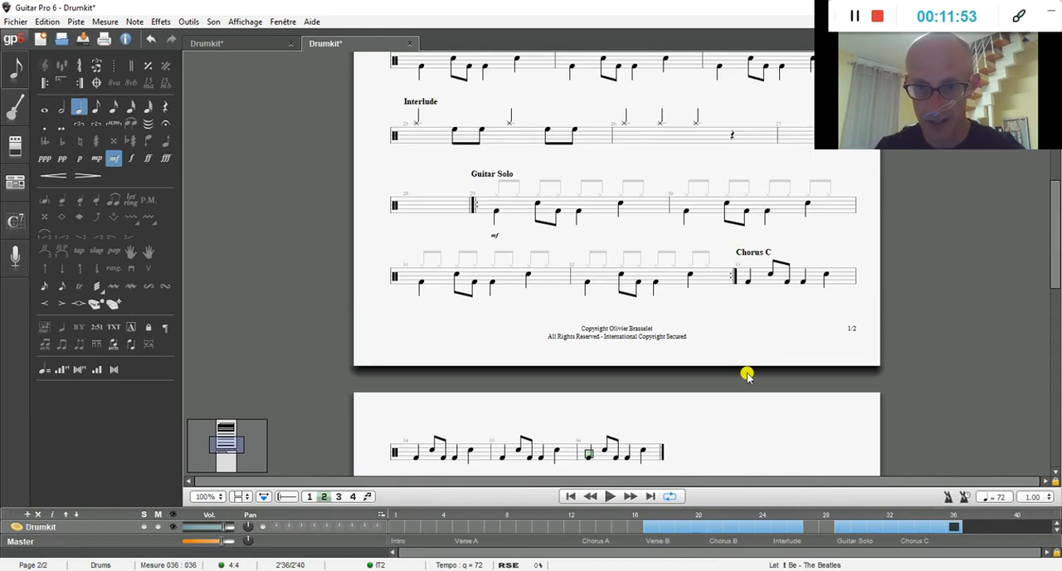
# Step: Fill bar 33 in voice 1 with eight eighth-note middle ride hits
pyautogui.click(749, 284)
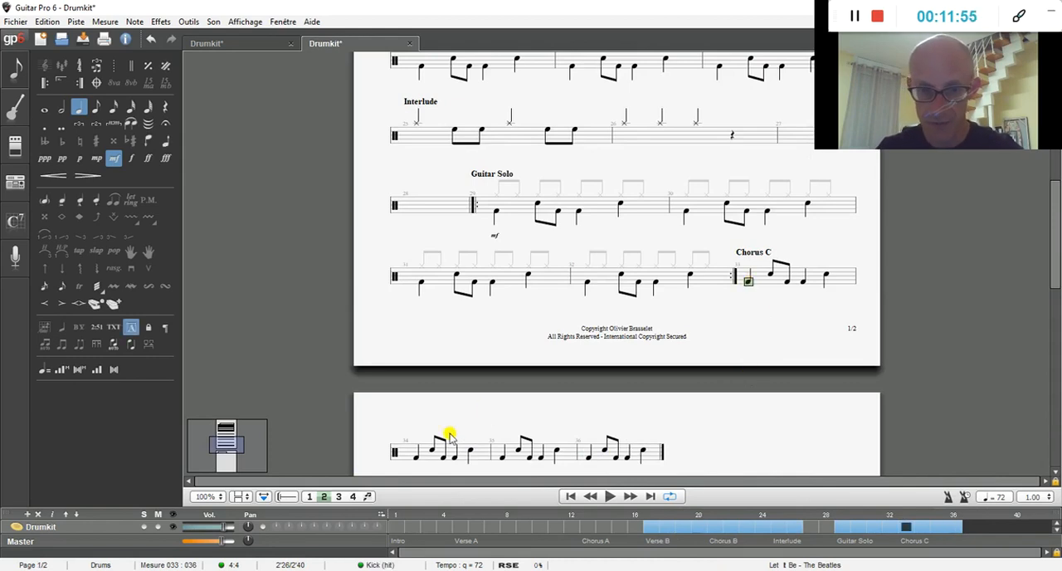
pyautogui.click(309, 496)
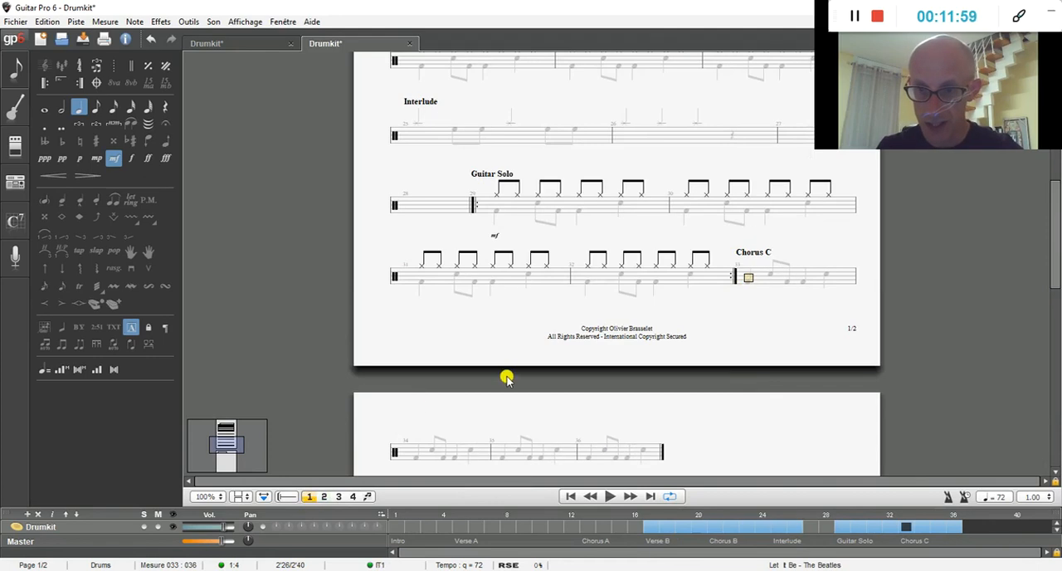
pyautogui.press('Up')
pyautogui.press('Up')
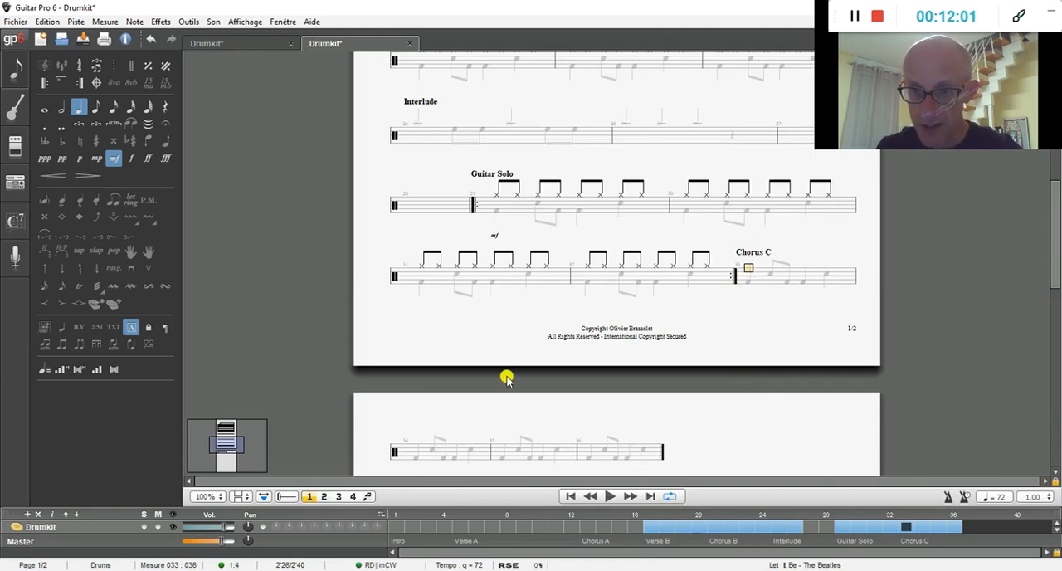
pyautogui.click(96, 107)
pyautogui.press('Return')
pyautogui.press('Right')
pyautogui.press('Return')
pyautogui.press('Right')
pyautogui.press('Return')
pyautogui.press('Right')
pyautogui.press('Return')
pyautogui.press('Right')
pyautogui.press('Return')
pyautogui.press('Right')
pyautogui.press('Return')
pyautogui.press('Right')
pyautogui.press('Return')
pyautogui.press('Right')
pyautogui.press('Return')
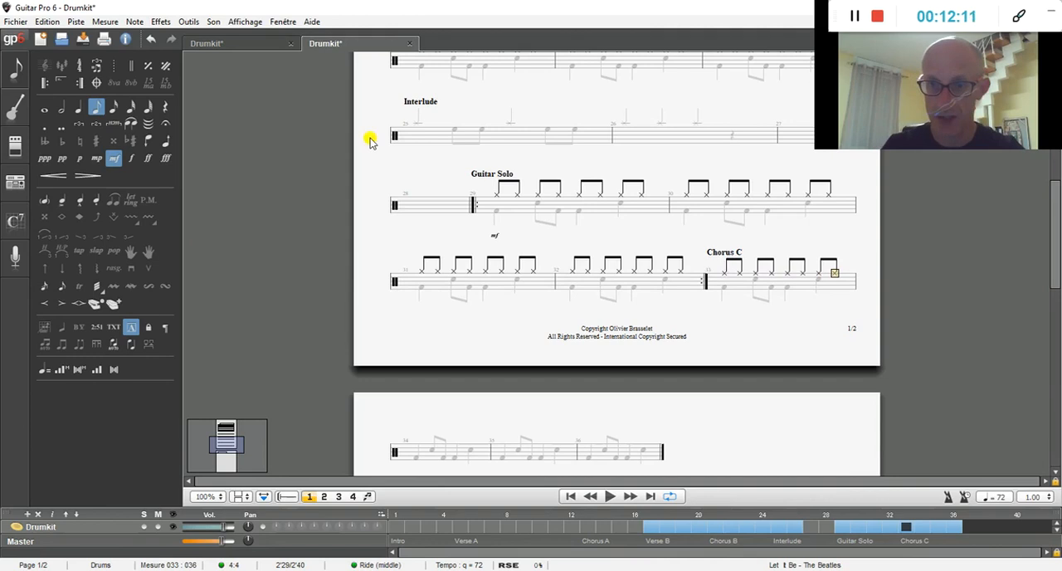
# Step: Copy the voice 1 ride pattern of bar 33 and paste it at the start of bar 34
pyautogui.press('Up')
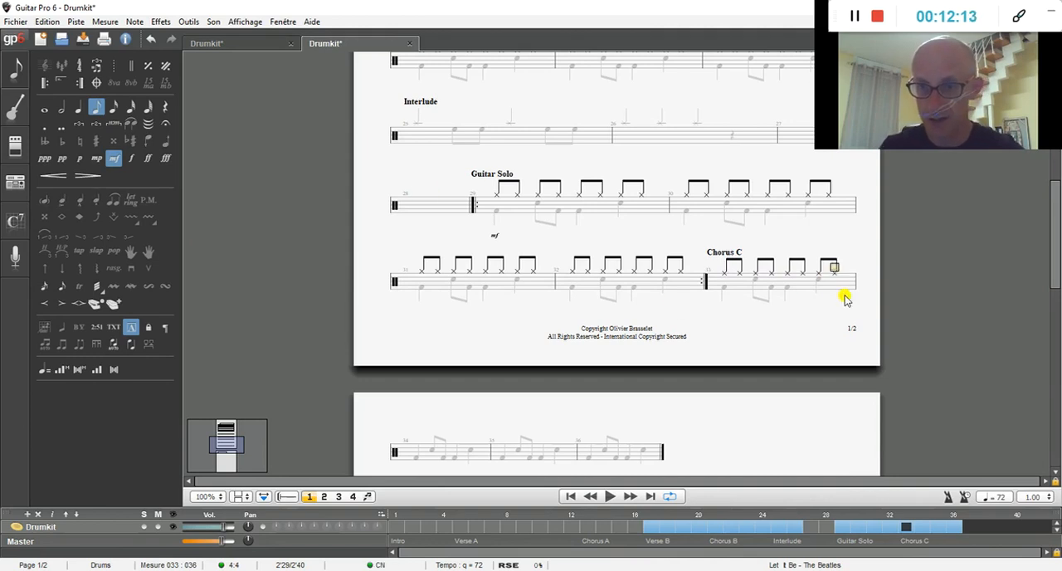
pyautogui.keyDown('shift'); pyautogui.click(726, 272); pyautogui.keyUp('shift')
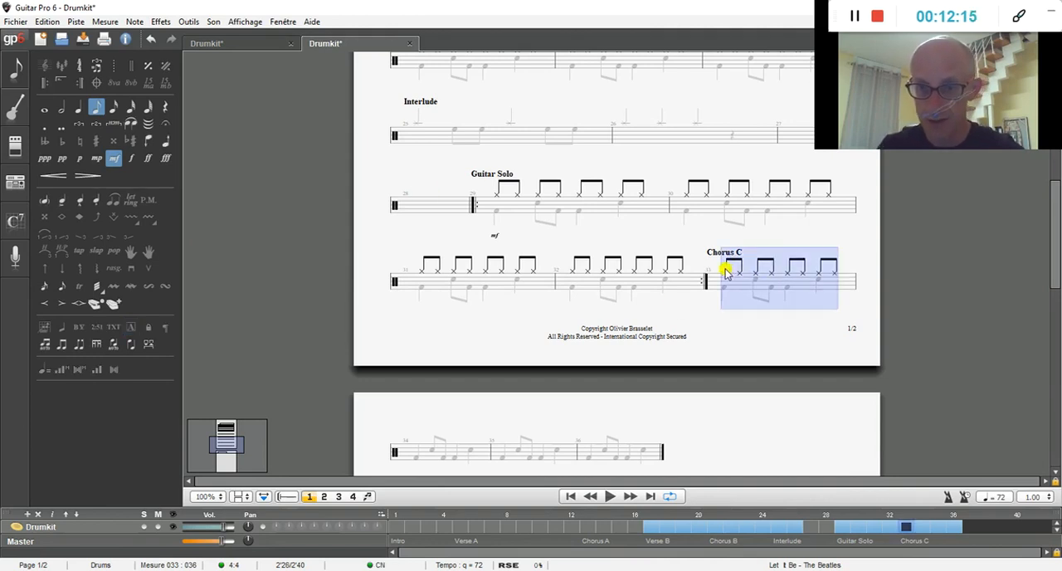
pyautogui.rightClick(726, 272)
pyautogui.click(757, 295)
pyautogui.click(417, 450)
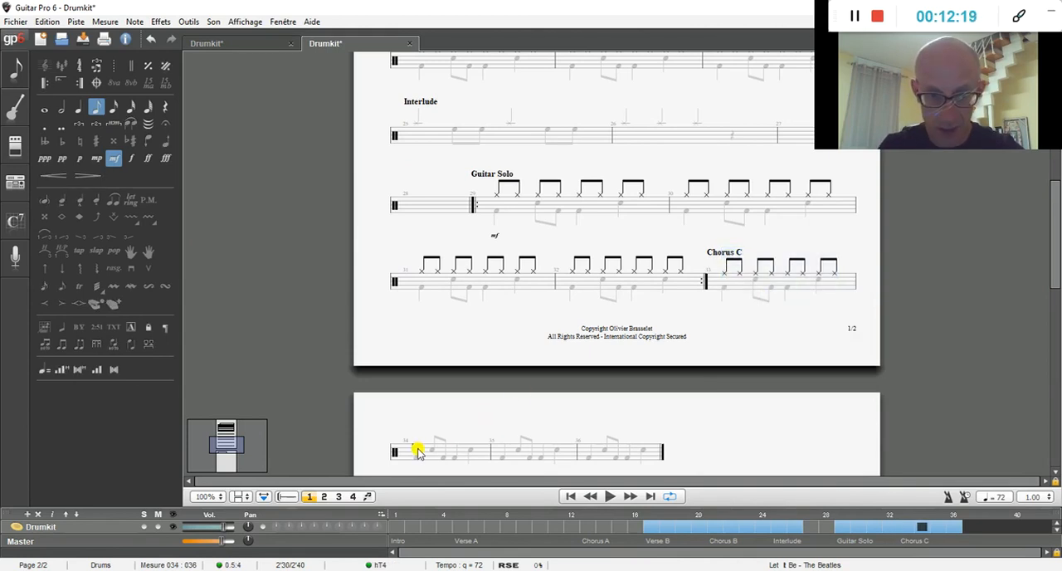
pyautogui.rightClick(417, 450)
pyautogui.click(452, 489)
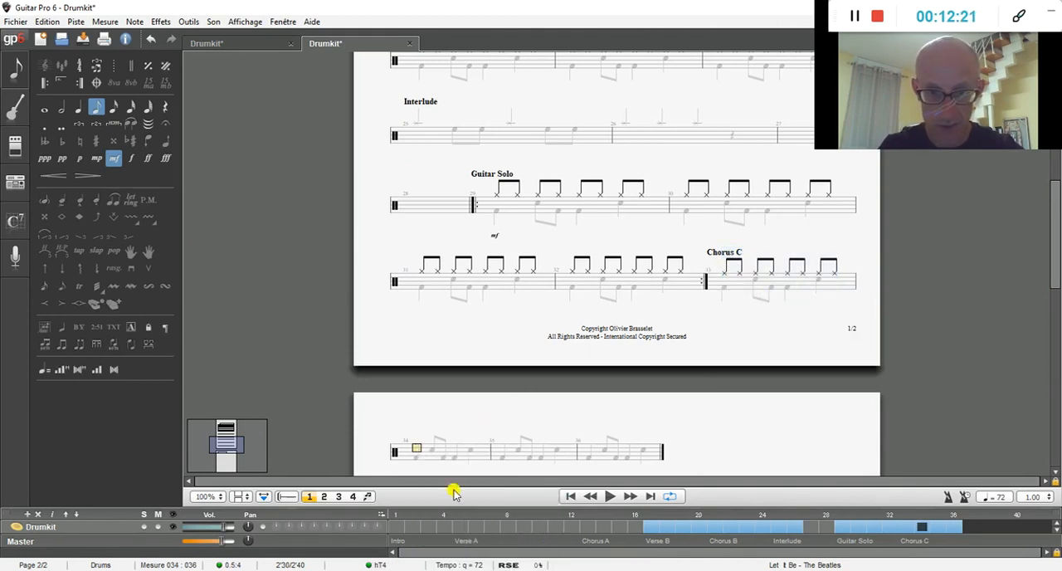
# Step: Paste the copied voice 1 ride pattern into bars 35 and 36, and turn multivoice editing back on
pyautogui.scroll(-3, 569, 456)
pyautogui.rightClick(569, 457)
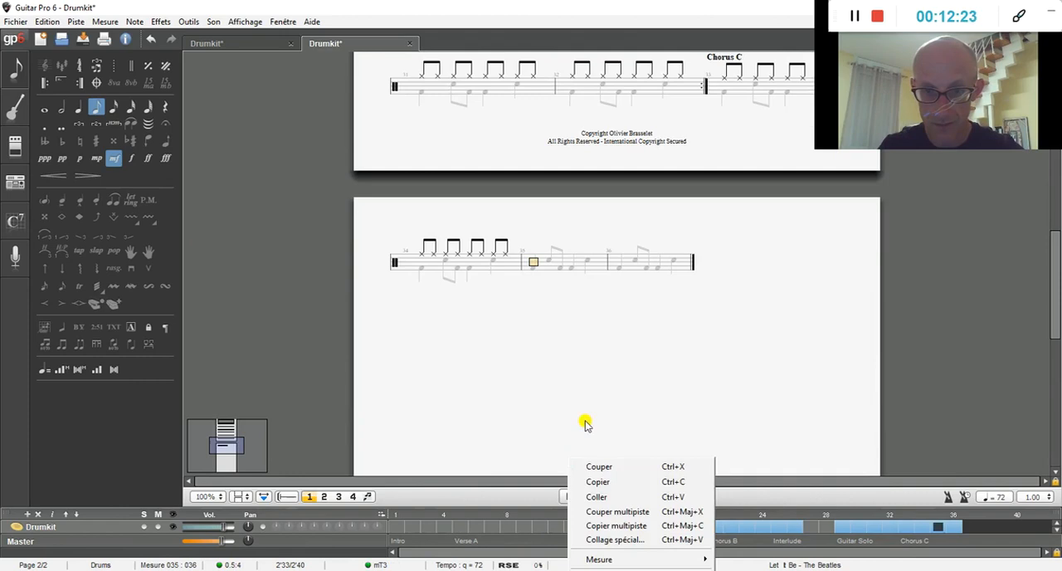
pyautogui.click(602, 497)
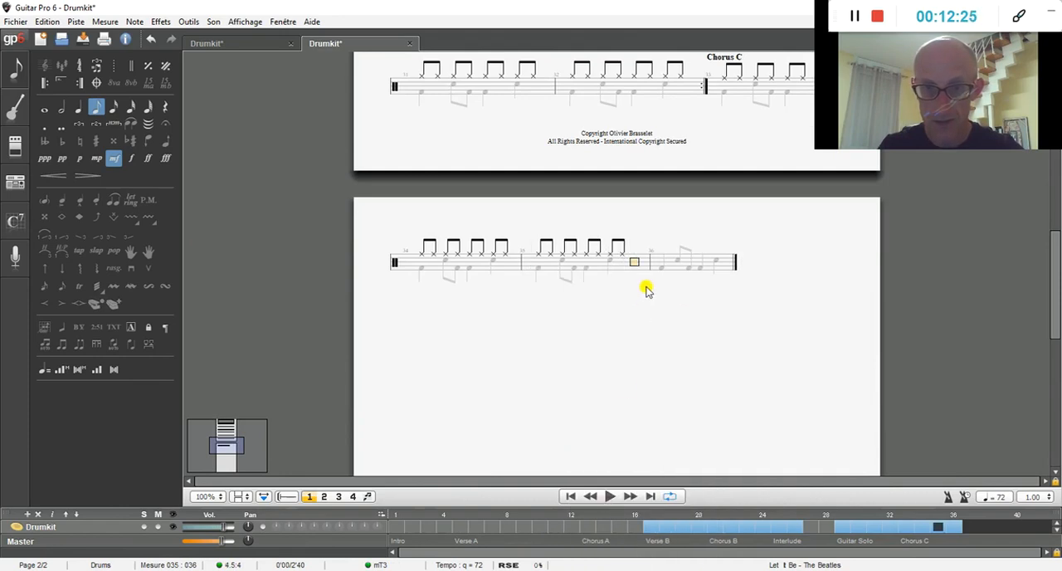
pyautogui.click(676, 262)
pyautogui.rightClick(675, 259)
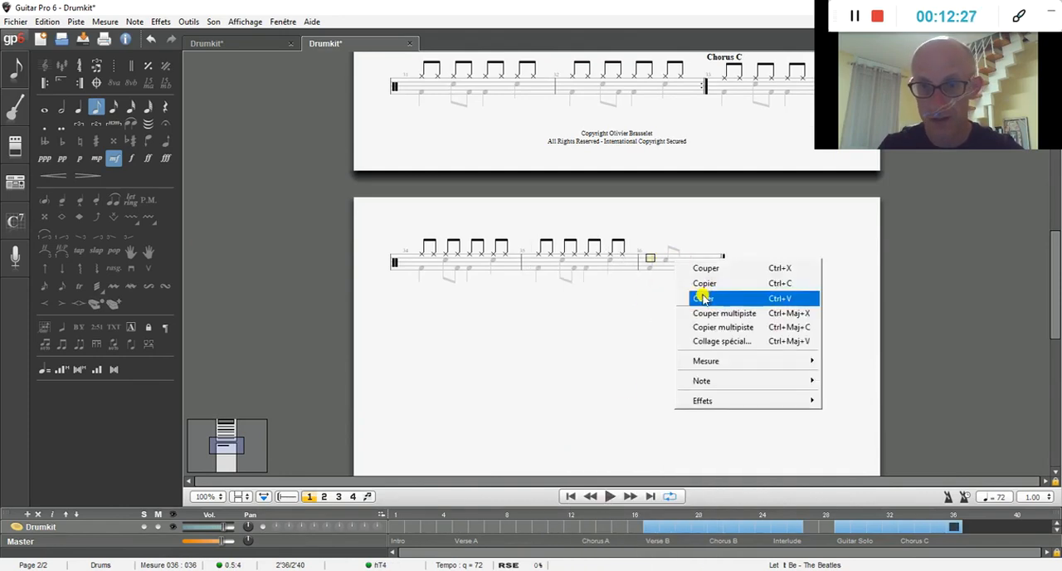
pyautogui.click(705, 298)
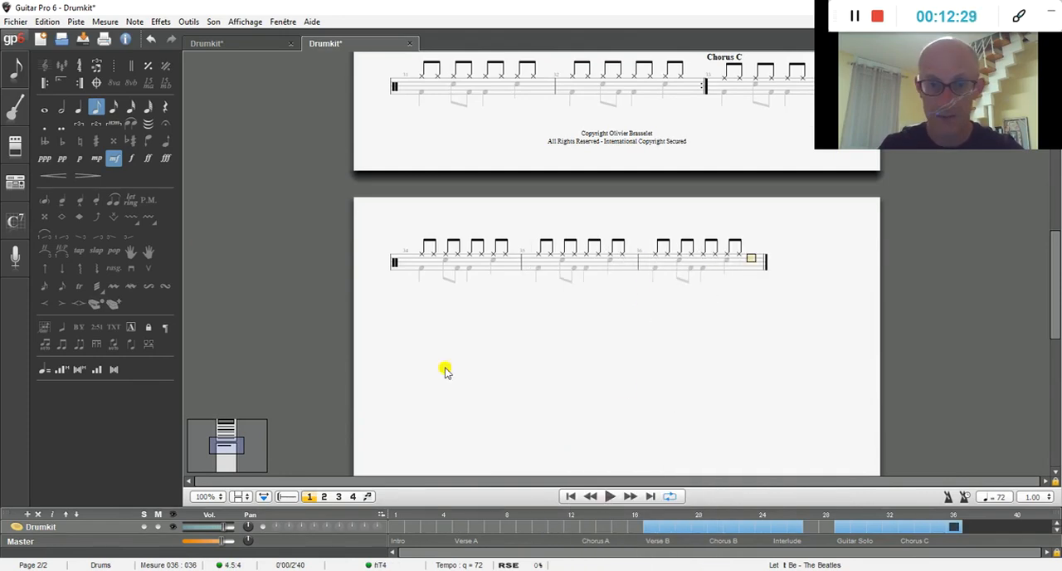
pyautogui.click(370, 496)
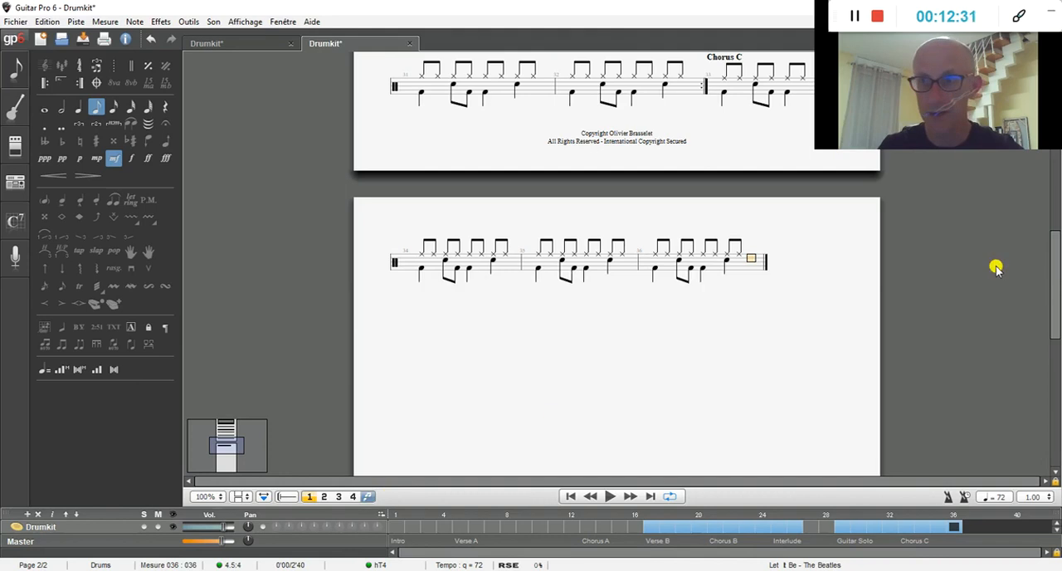
# Step: Add a bar 37 at the end of the score and start a section named Verse C there
pyautogui.moveTo(1053, 288); pyautogui.dragTo(1052, 260)
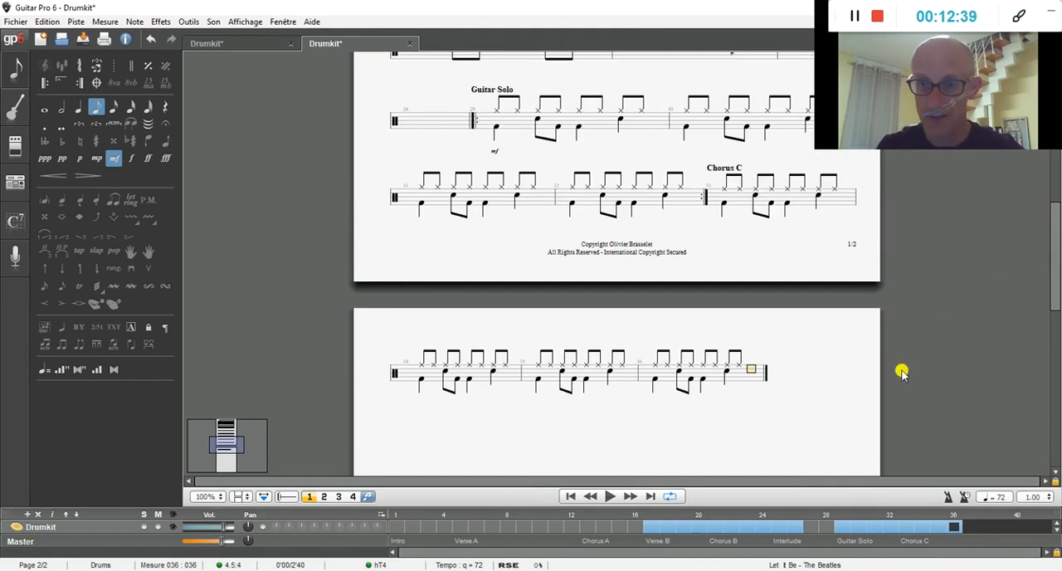
pyautogui.press('Right')
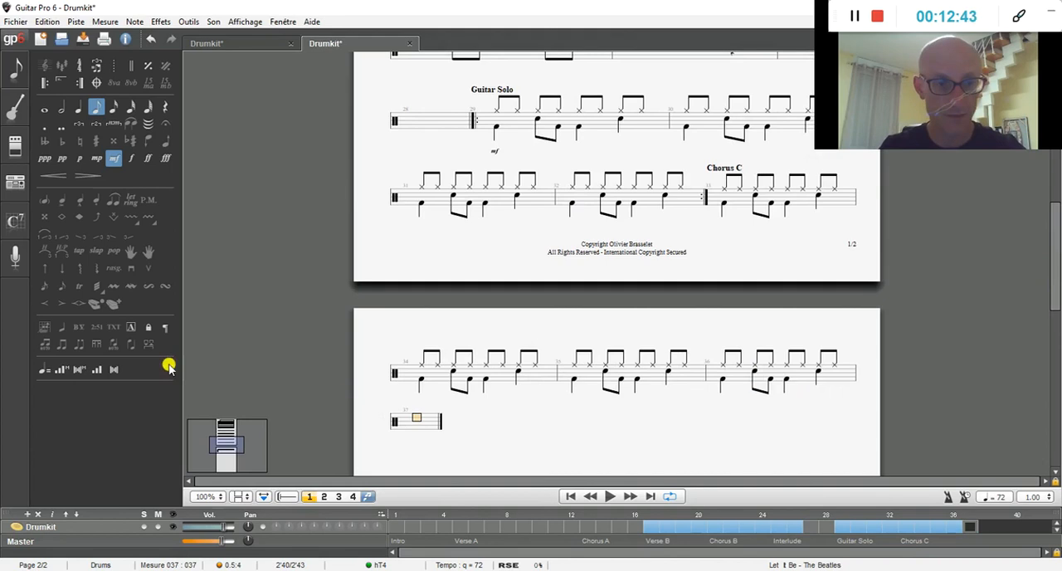
pyautogui.click(132, 329)
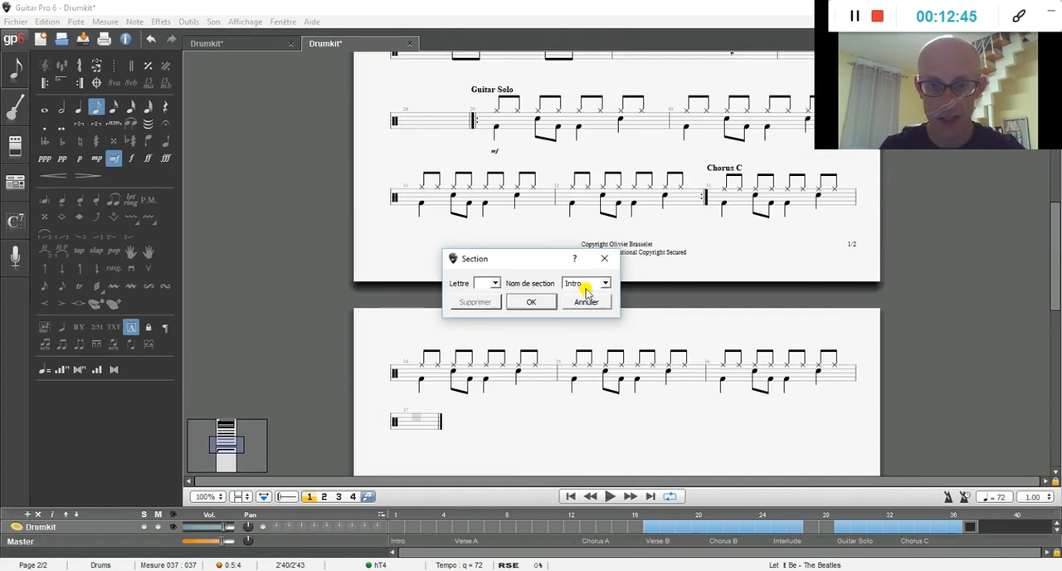
pyautogui.moveTo(587, 284); pyautogui.dragTo(570, 285)
pyautogui.press('BackSpace')
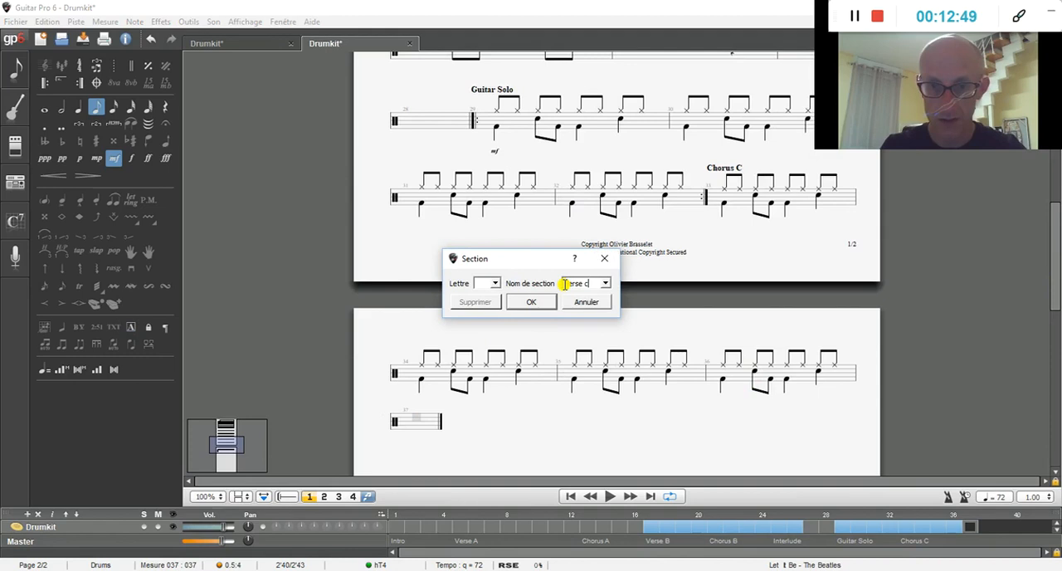
pyautogui.press('Return')
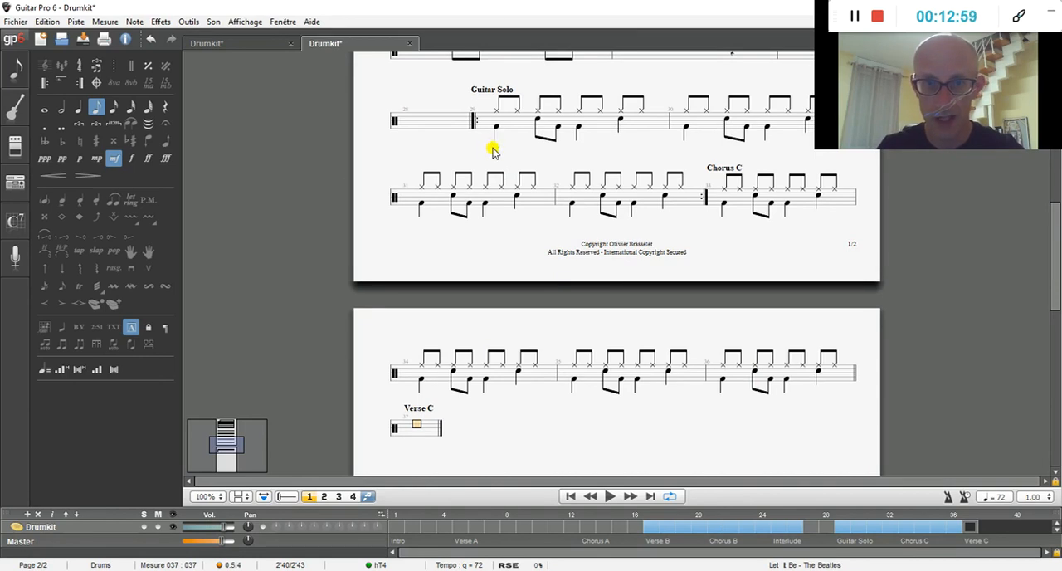
# Step: Copy the Guitar Solo pattern in both voices from bars 29 to 32 and paste it at bar 37, the start of Verse C
pyautogui.moveTo(494, 110); pyautogui.dragTo(843, 164)
pyautogui.rightClick(563, 168)
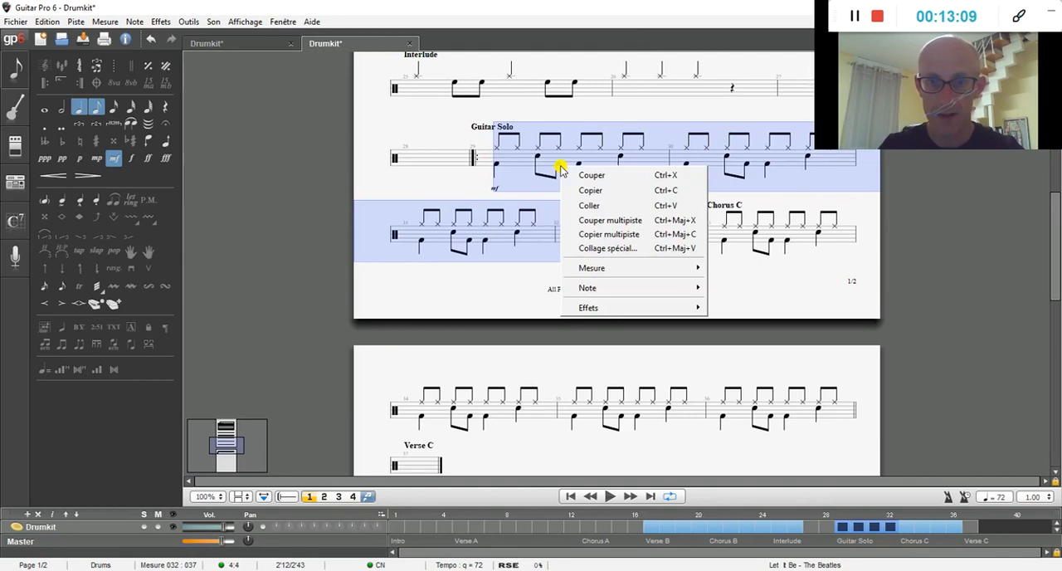
pyautogui.click(592, 192)
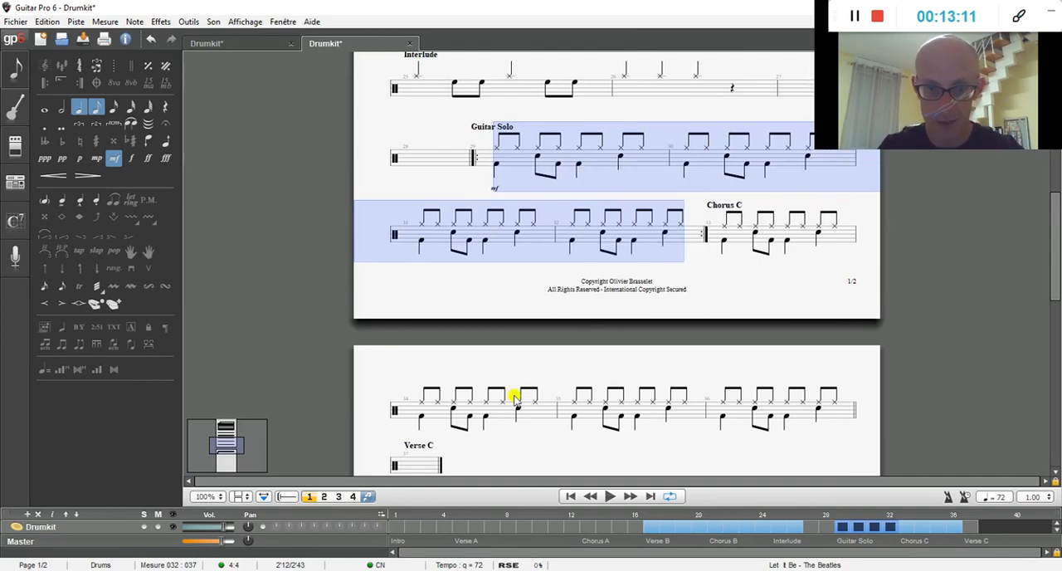
pyautogui.click(418, 465)
pyautogui.rightClick(419, 466)
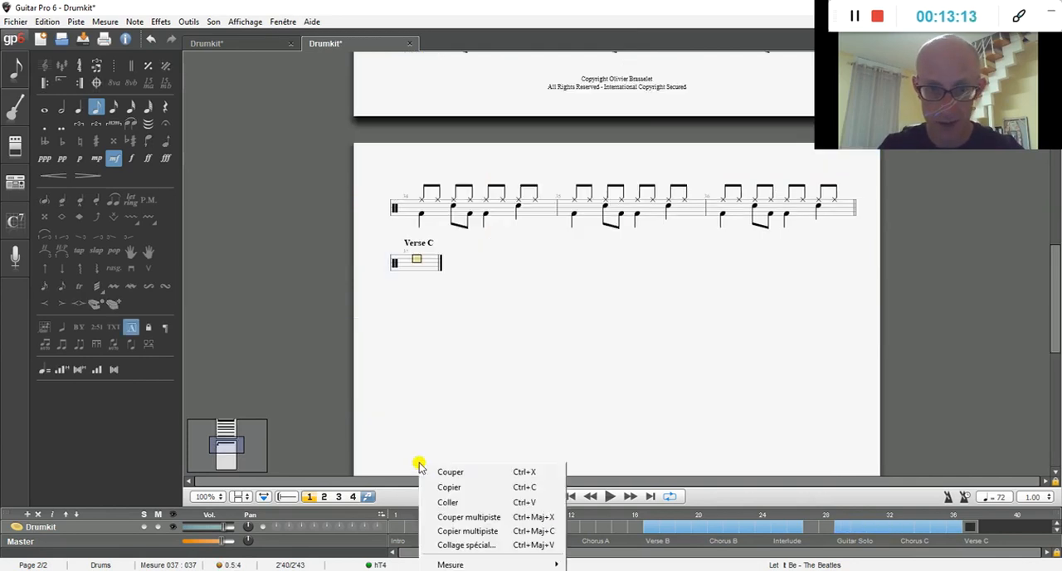
pyautogui.click(446, 497)
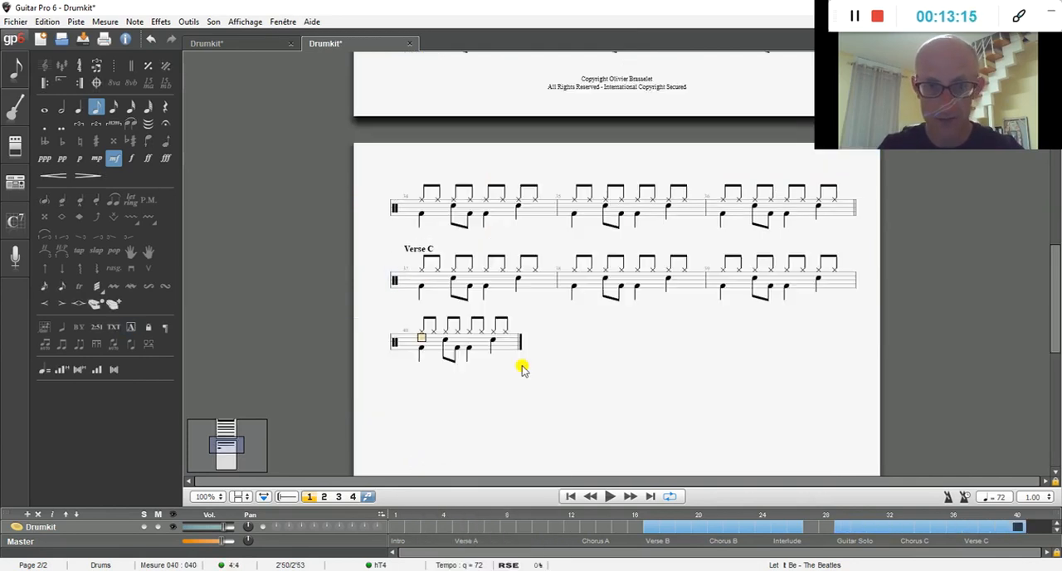
# Step: Repeat Verse C by opening a repeat at bar 37 and closing it at bar 40, played 2 times
pyautogui.click(421, 286)
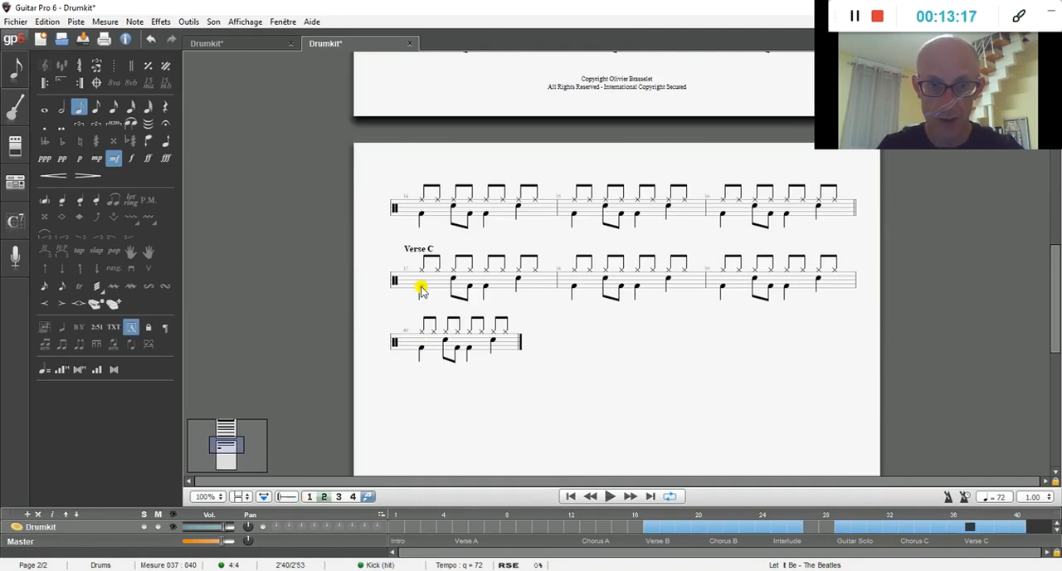
pyautogui.click(44, 88)
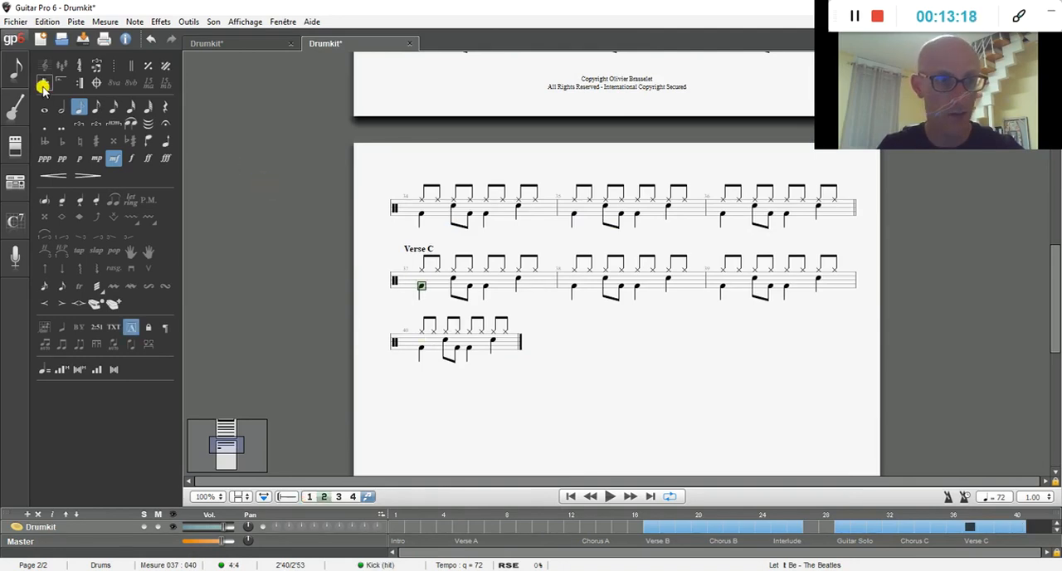
pyautogui.click(506, 331)
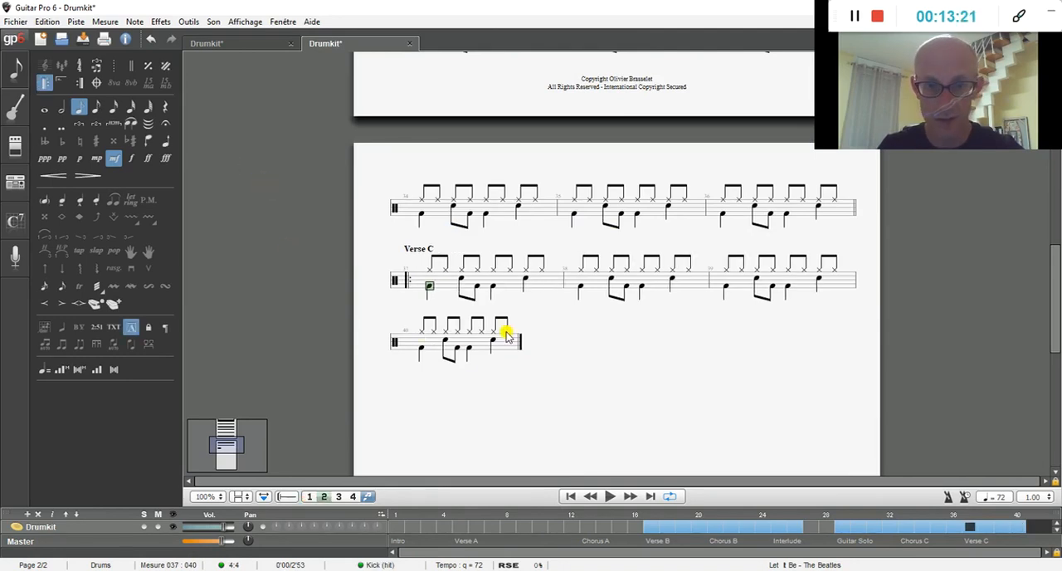
pyautogui.click(78, 81)
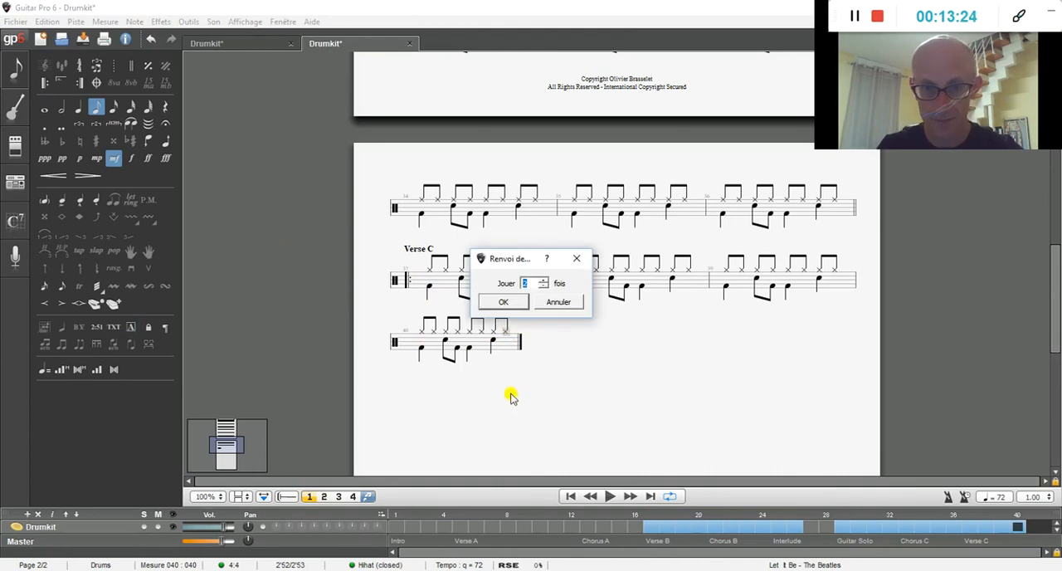
pyautogui.click(515, 301)
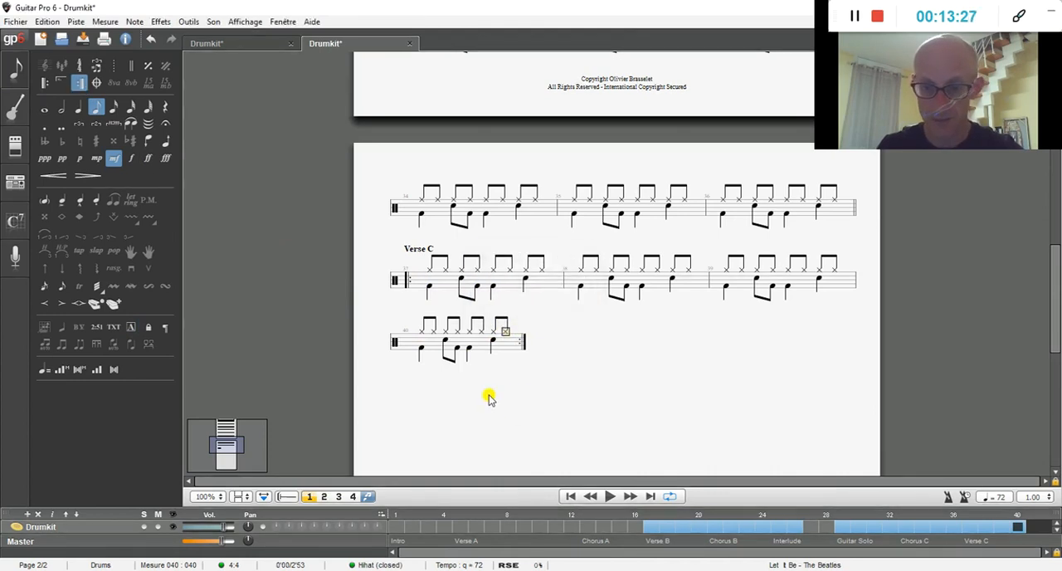
# Step: Add a bar 41 after Verse C and start a section named Chorus C there
pyautogui.press('Right')
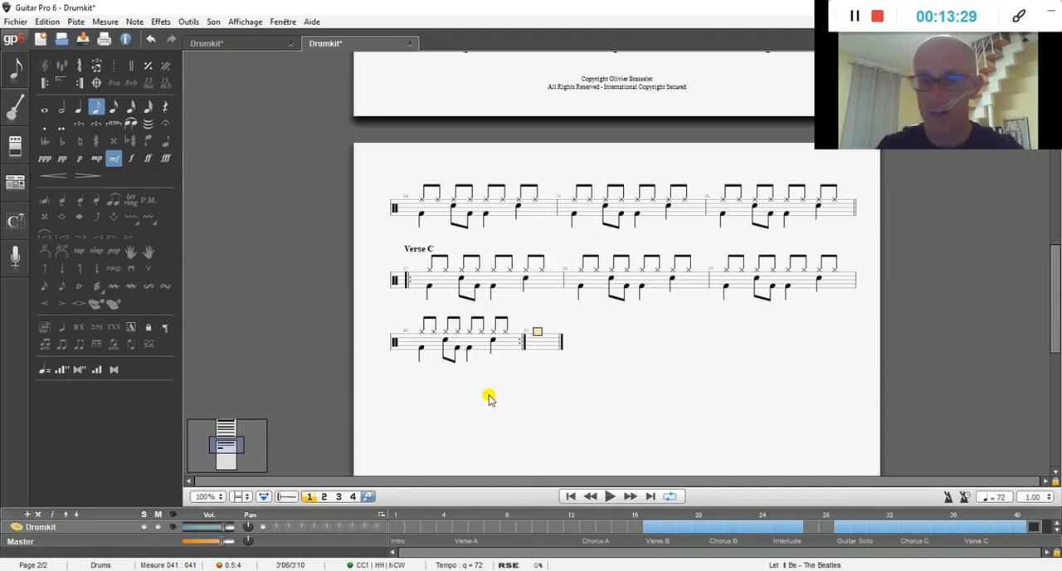
pyautogui.click(131, 329)
pyautogui.moveTo(583, 282); pyautogui.dragTo(550, 289)
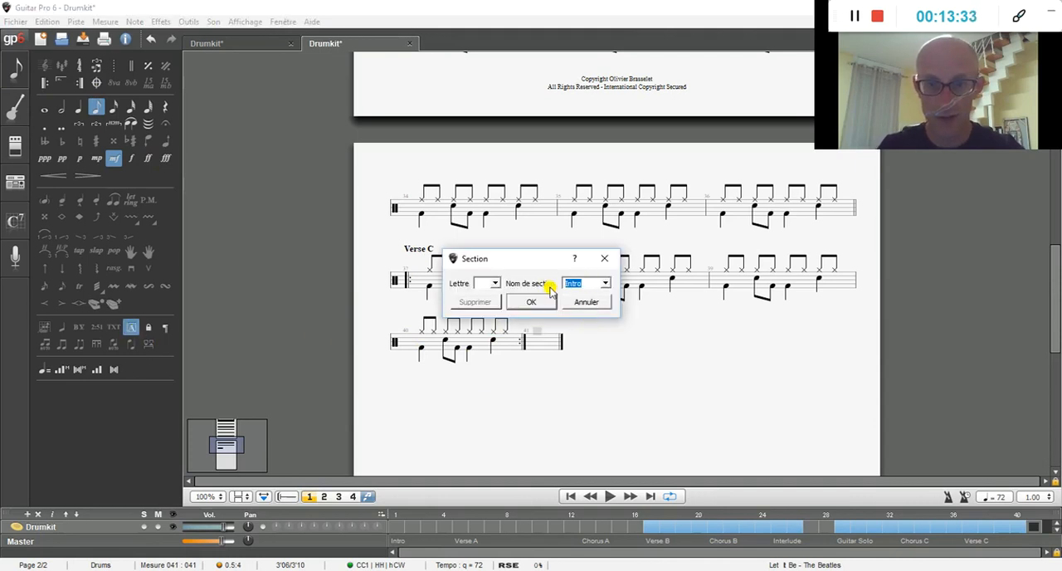
pyautogui.press('Down')
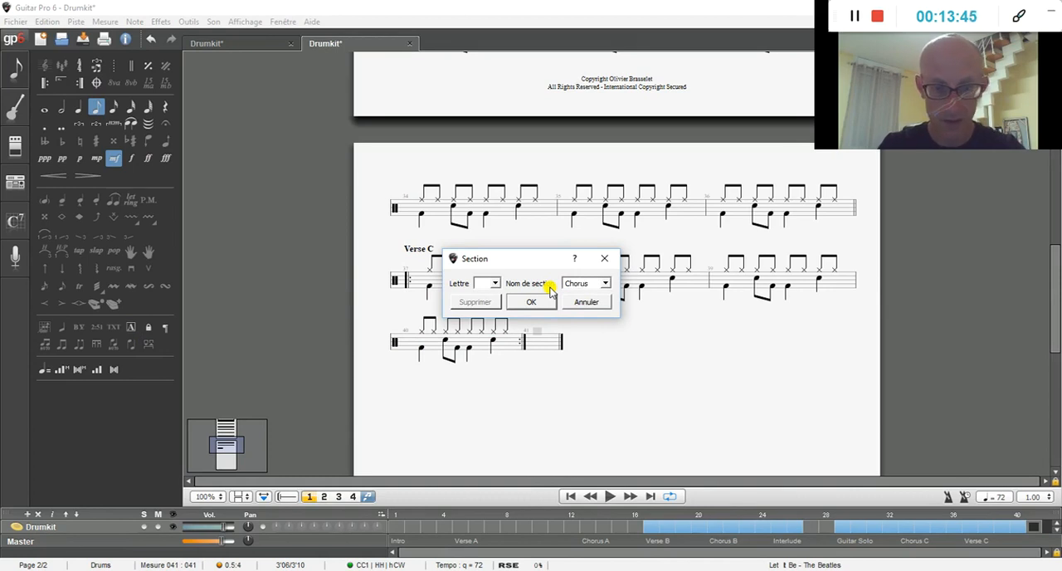
pyautogui.press('Return')
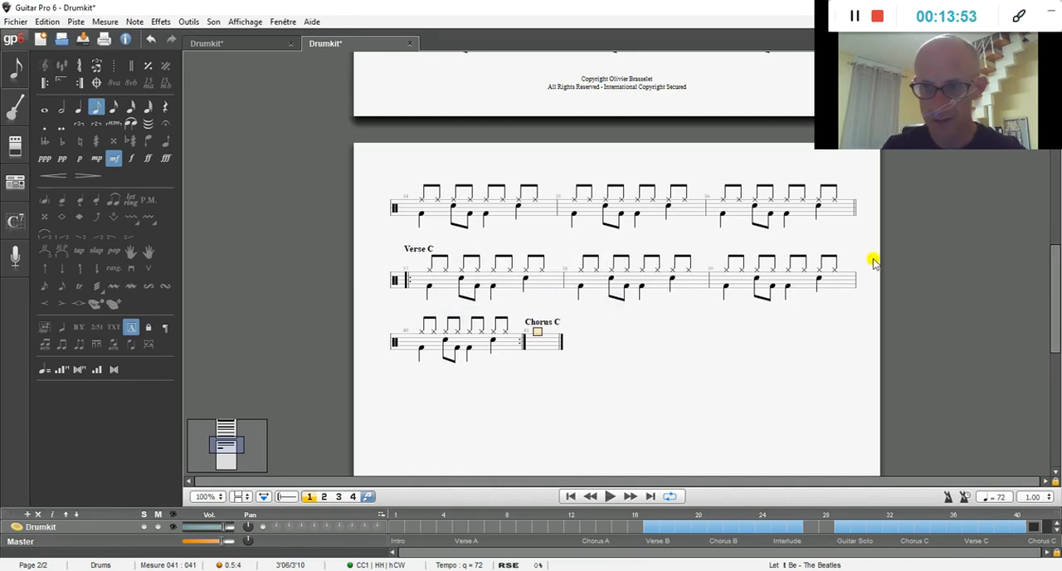
# Step: Copy the first Chorus C pattern in both voices from bars 33 to 36
pyautogui.moveTo(1053, 296); pyautogui.dragTo(1050, 253)
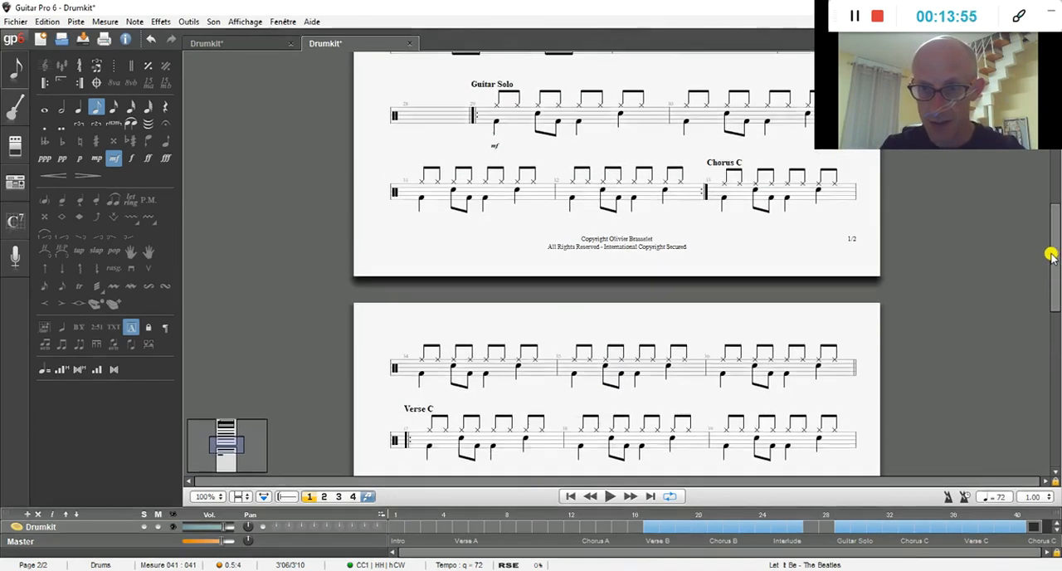
pyautogui.moveTo(715, 213); pyautogui.dragTo(838, 190)
pyautogui.hotkey('shift', 'Right')
pyautogui.hotkey('shift', 'Right')
pyautogui.hotkey('shift', 'Right')
pyautogui.hotkey('shift', 'Right')
pyautogui.hotkey('shift', 'Right')
pyautogui.hotkey('shift', 'Right')
pyautogui.hotkey('shift', 'Right')
pyautogui.hotkey('shift', 'Right')
pyautogui.hotkey('shift', 'Right')
pyautogui.hotkey('shift', 'Right')
pyautogui.hotkey('shift', 'Right')
pyautogui.hotkey('shift', 'Right')
pyautogui.hotkey('shift', 'Right')
pyautogui.hotkey('shift', 'Right')
pyautogui.hotkey('shift', 'Right')
pyautogui.hotkey('shift', 'Right')
pyautogui.hotkey('shift', 'Right')
pyautogui.hotkey('shift', 'Right')
pyautogui.hotkey('shift', 'Right')
pyautogui.hotkey('shift', 'Right')
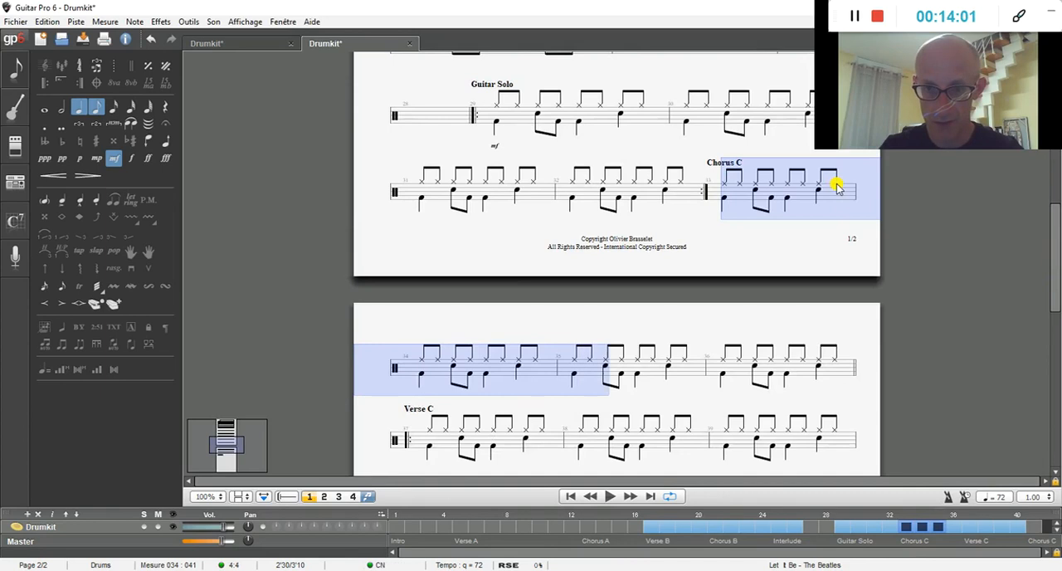
pyautogui.hotkey('shift', 'Right')
pyautogui.hotkey('shift', 'Right')
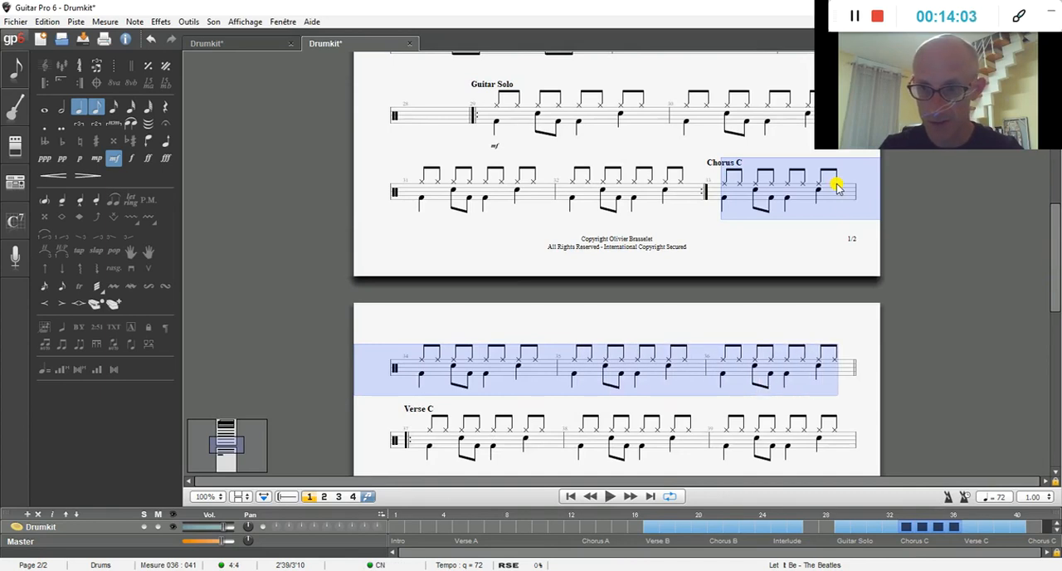
pyautogui.rightClick(836, 187)
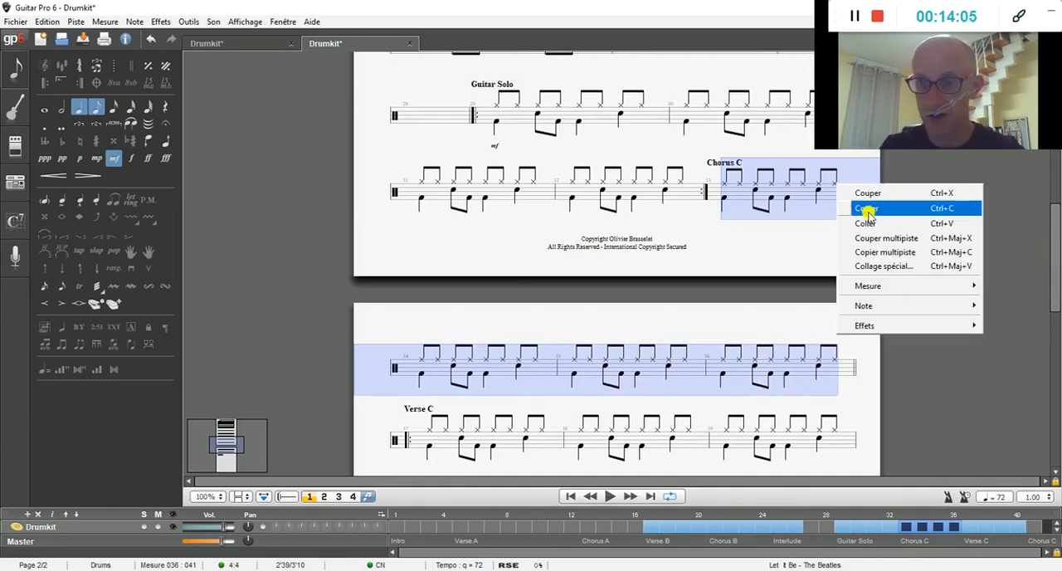
pyautogui.click(865, 209)
# Step: Paste the four copied chorus bars at bar 41, the start of the second Chorus C
pyautogui.moveTo(1053, 225); pyautogui.dragTo(1034, 294)
pyautogui.click(545, 182)
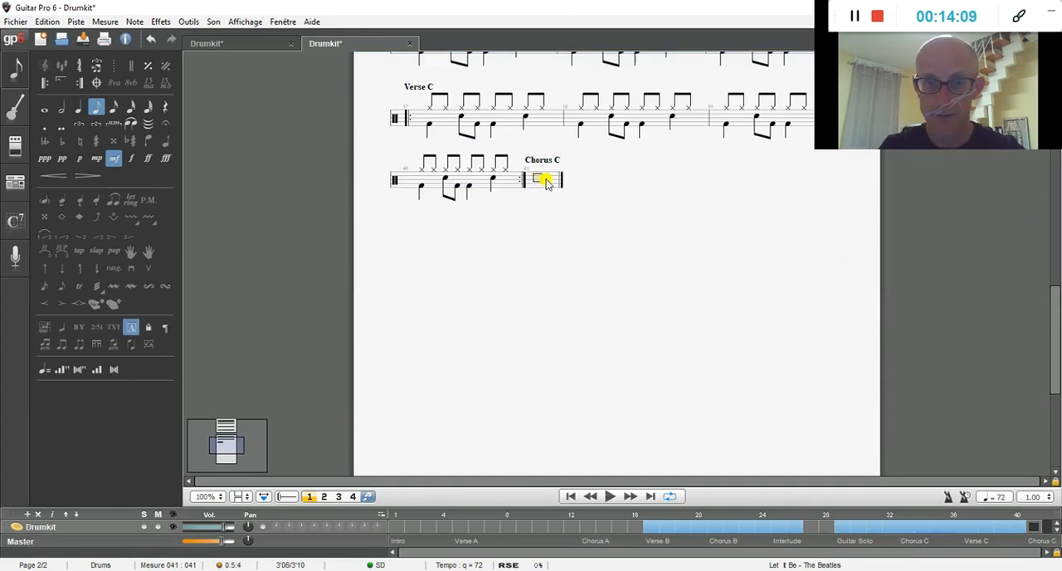
pyautogui.rightClick(543, 183)
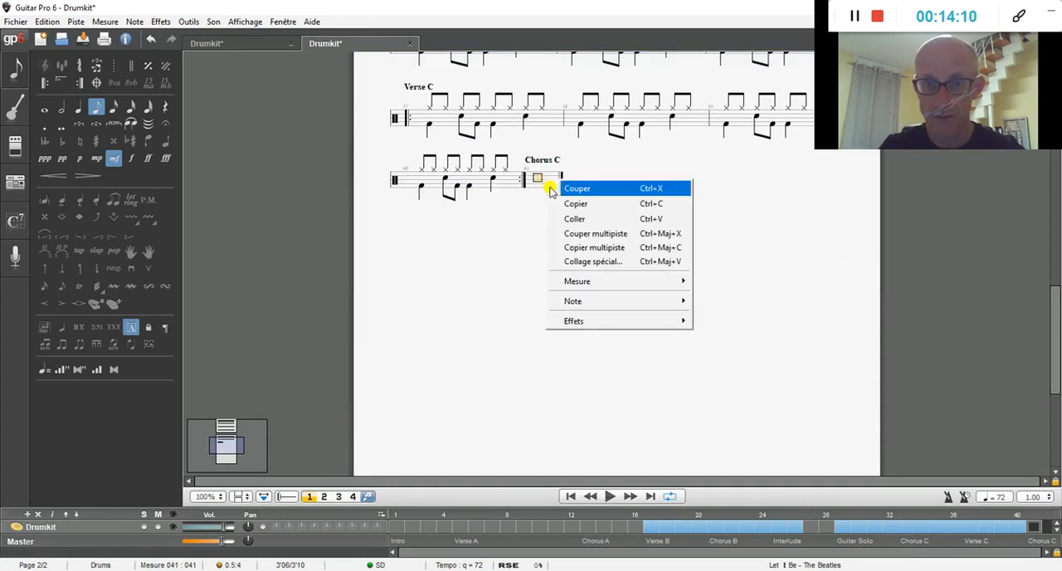
pyautogui.click(574, 218)
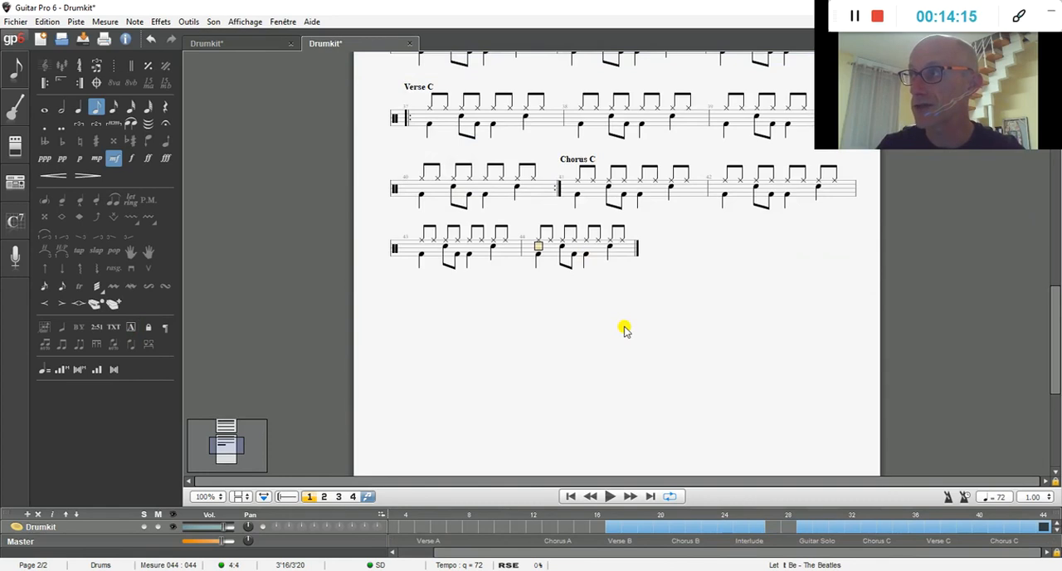
# Step: Repeat the second Chorus C by opening a repeat at bar 41 and closing it at bar 44, played 2 times
pyautogui.click(576, 194)
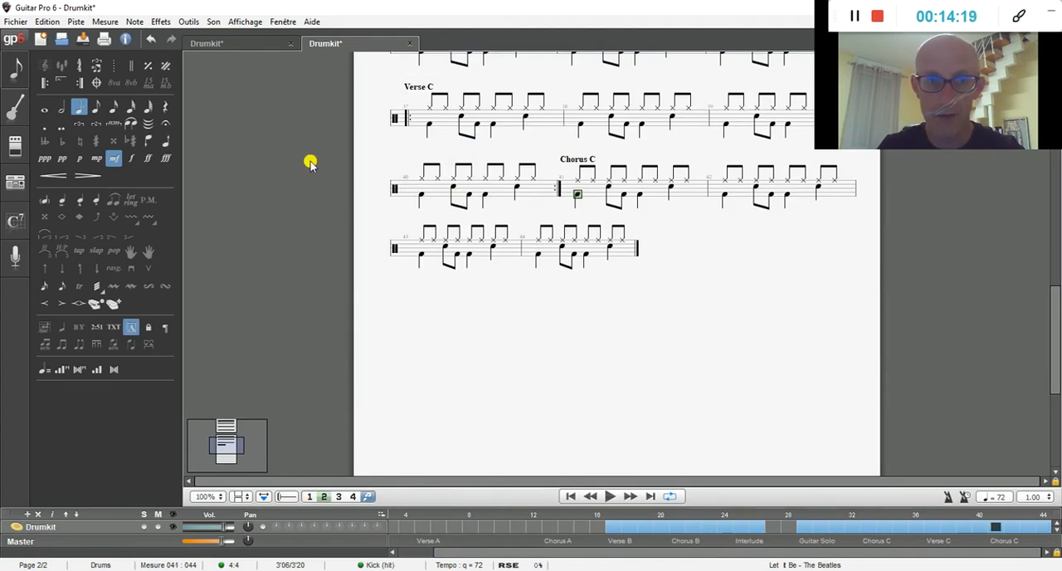
pyautogui.click(45, 84)
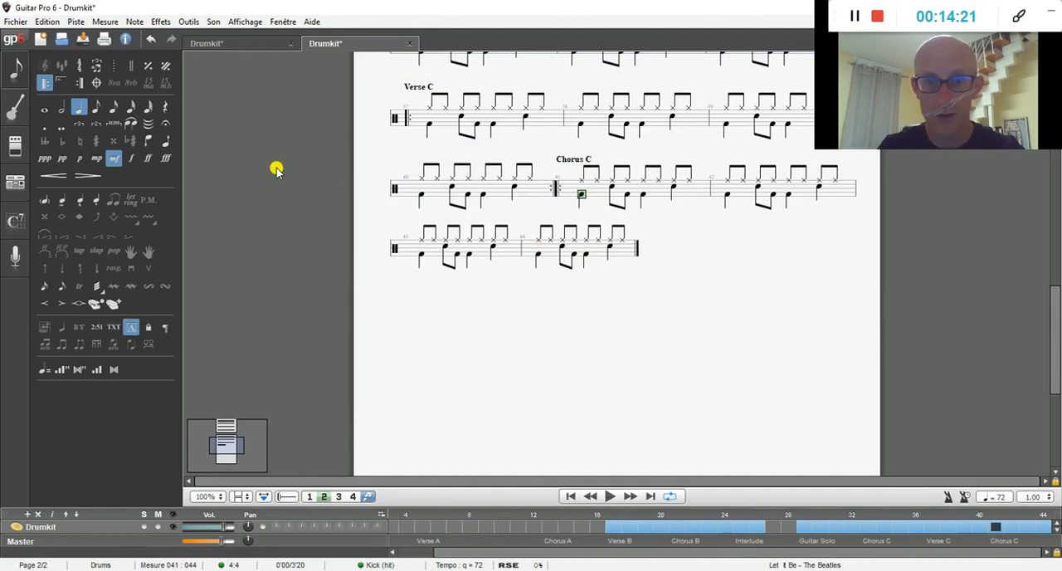
pyautogui.click(622, 243)
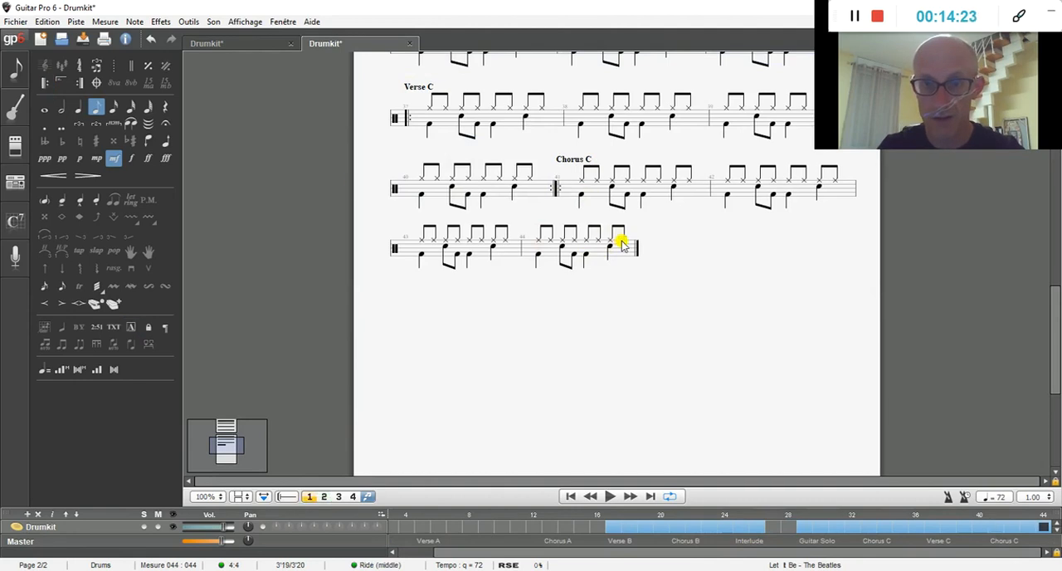
pyautogui.click(78, 85)
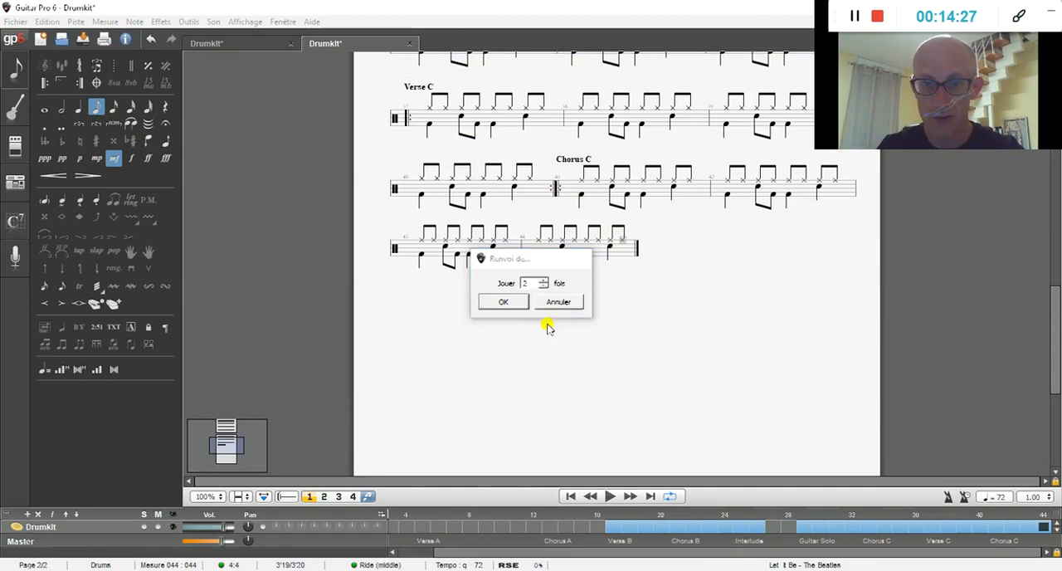
pyautogui.press('Return')
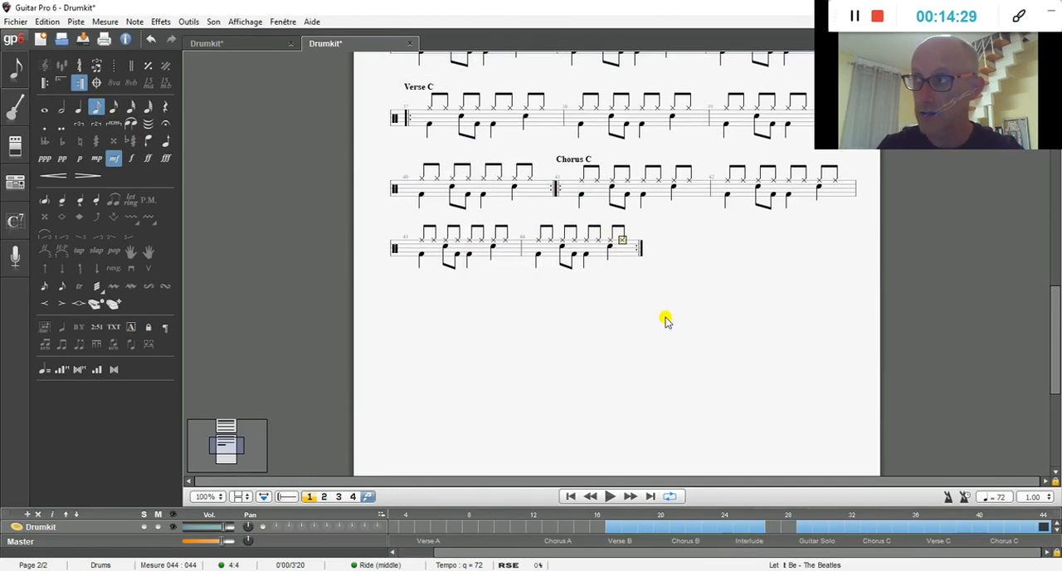
# Step: Add a bar 45 after the second Chorus C and start a section named Outro there
pyautogui.press('Right')
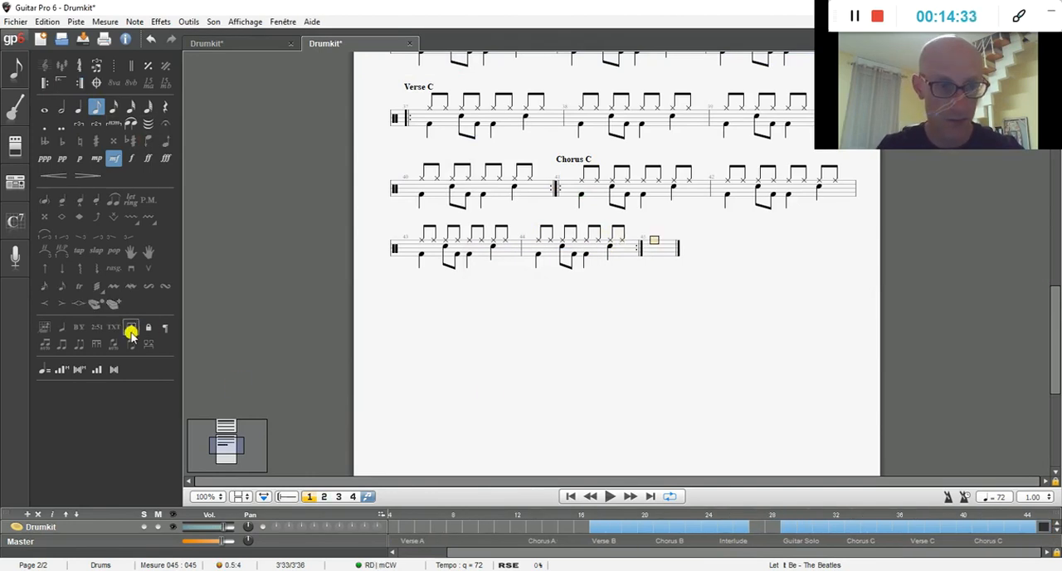
pyautogui.click(131, 329)
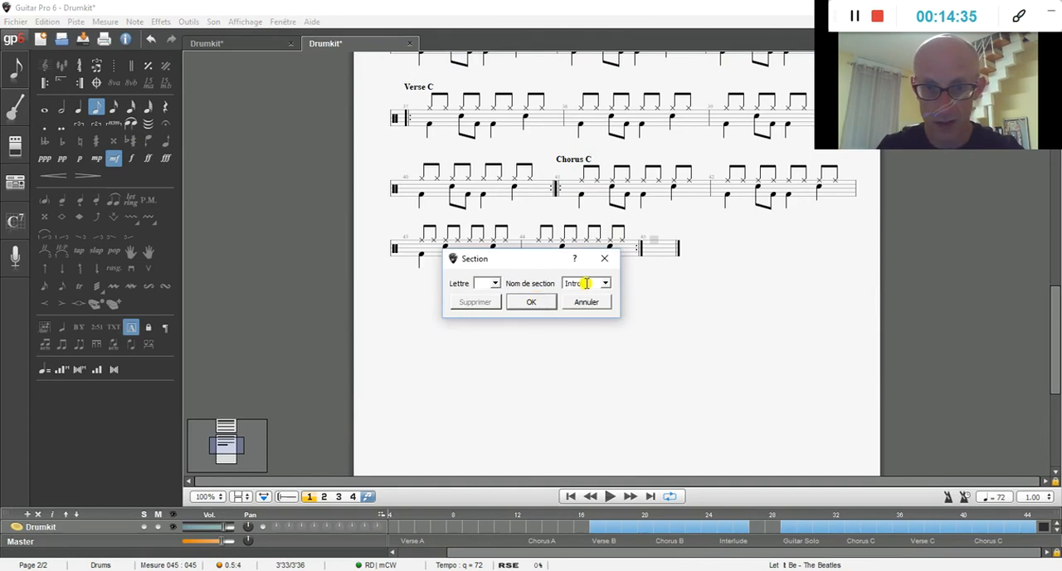
pyautogui.write('o')
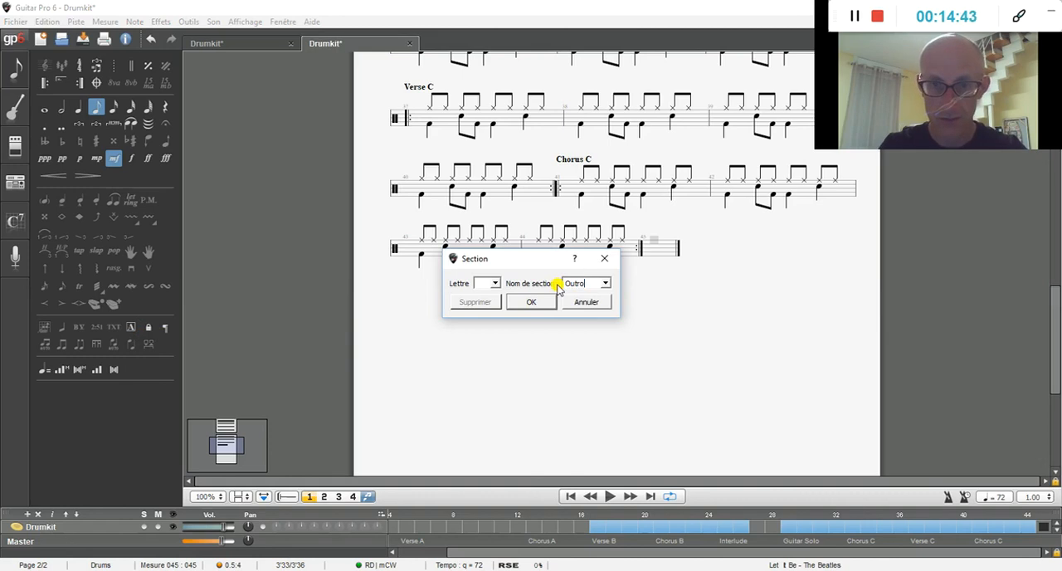
pyautogui.press('Return')
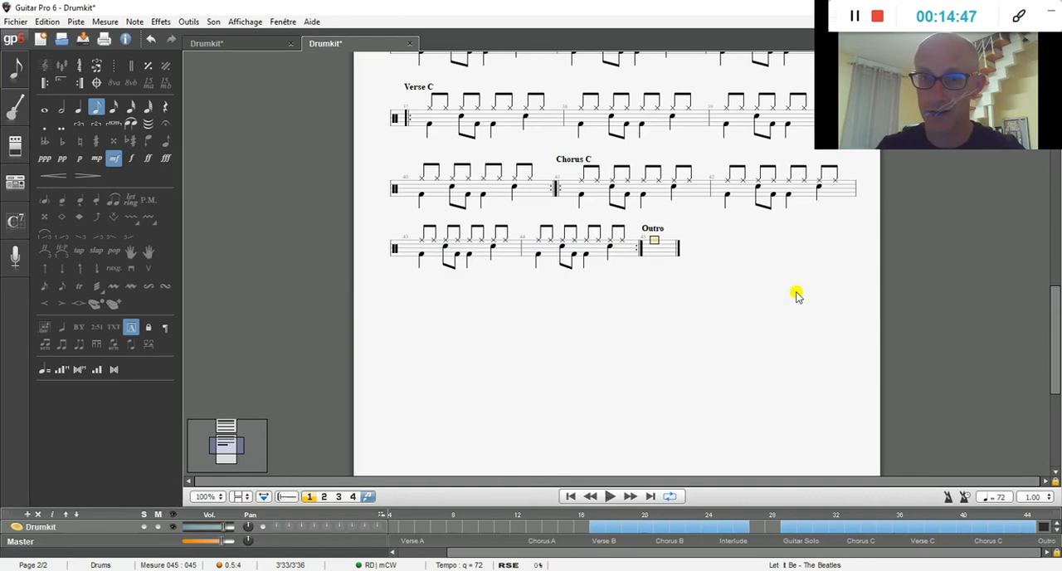
# Step: Copy the first two Interlude bars, bars 25 and 26
pyautogui.moveTo(1054, 340); pyautogui.dragTo(1055, 212)
pyautogui.click(781, 233)
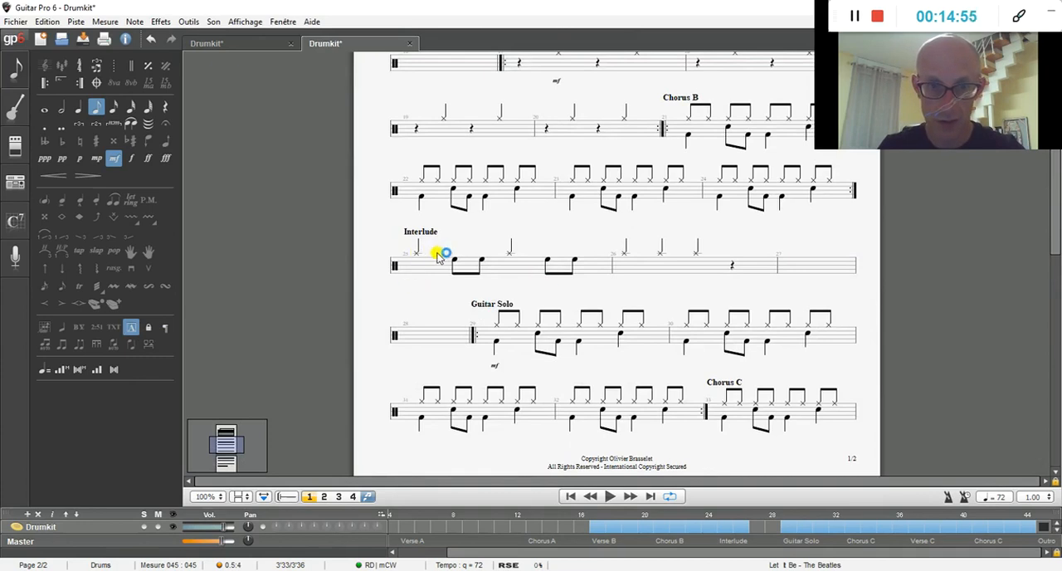
pyautogui.click(419, 280)
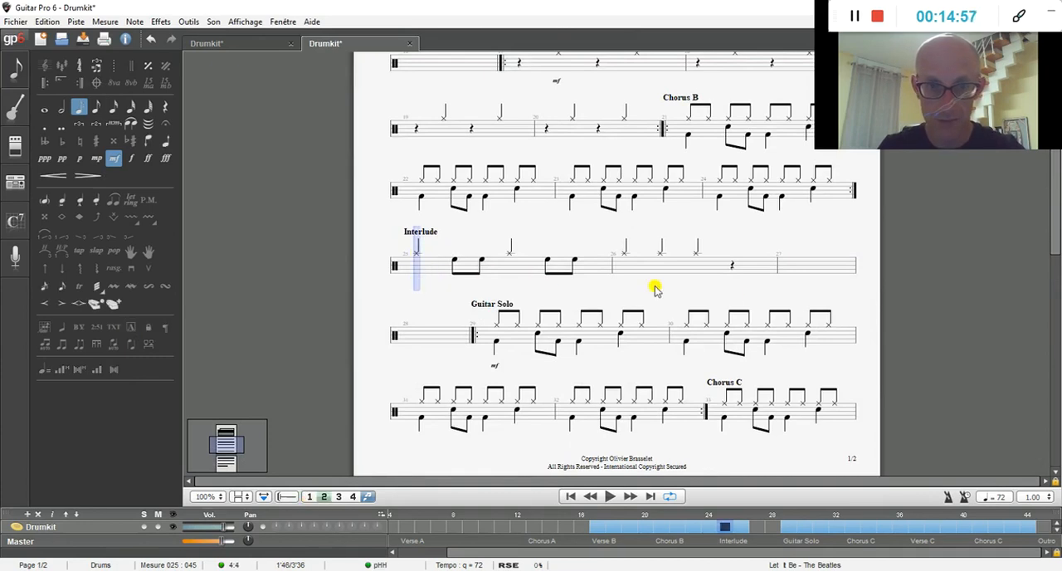
pyautogui.moveTo(747, 278); pyautogui.dragTo(566, 261)
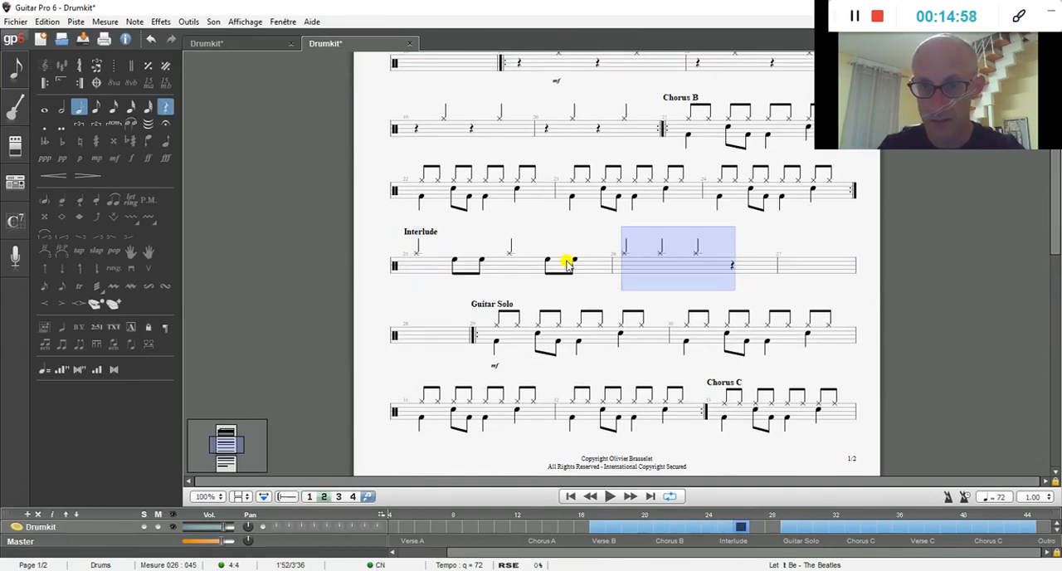
pyautogui.moveTo(419, 261); pyautogui.dragTo(417, 260)
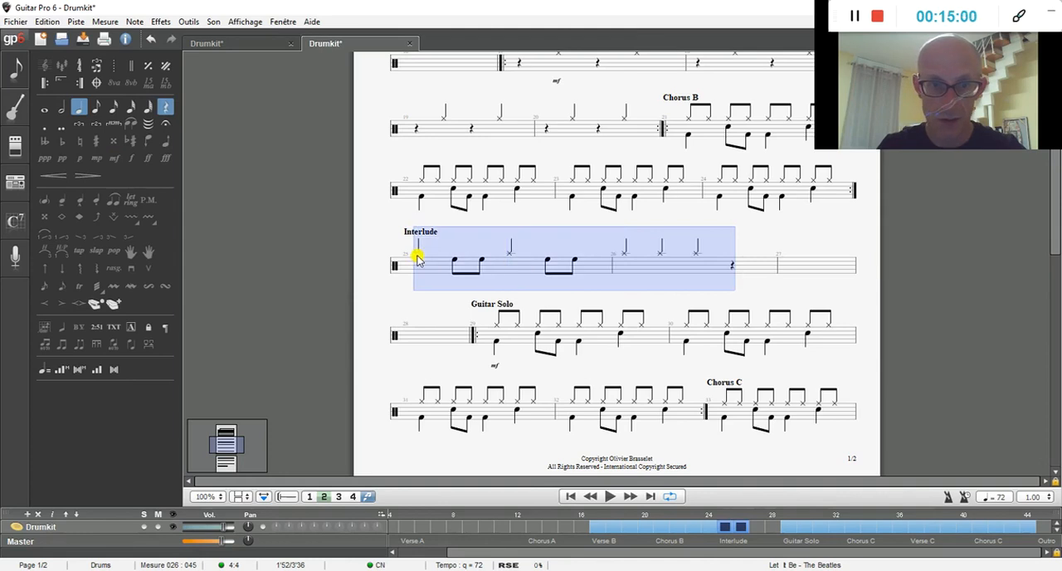
pyautogui.rightClick(417, 259)
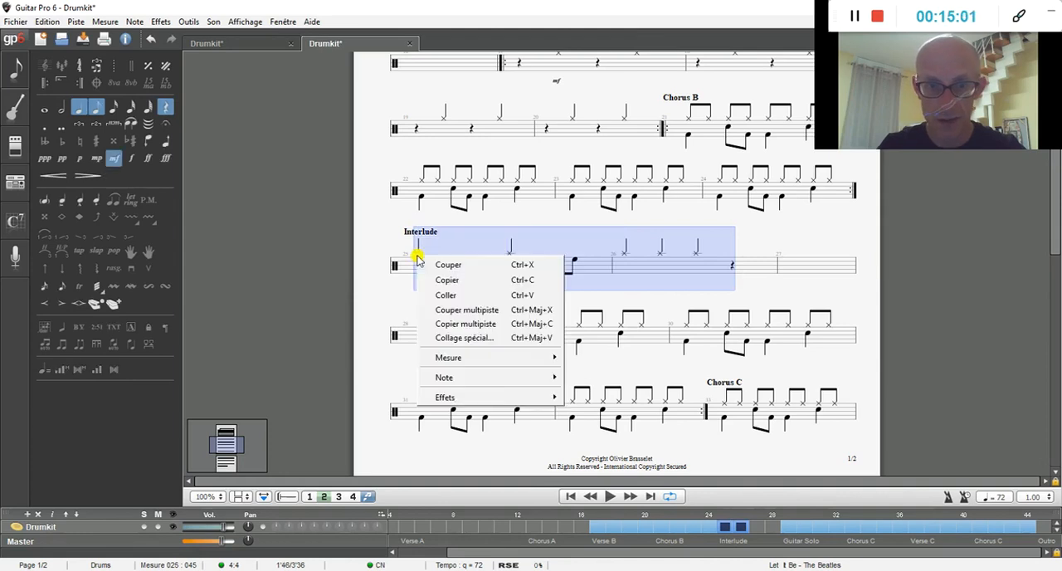
pyautogui.click(450, 279)
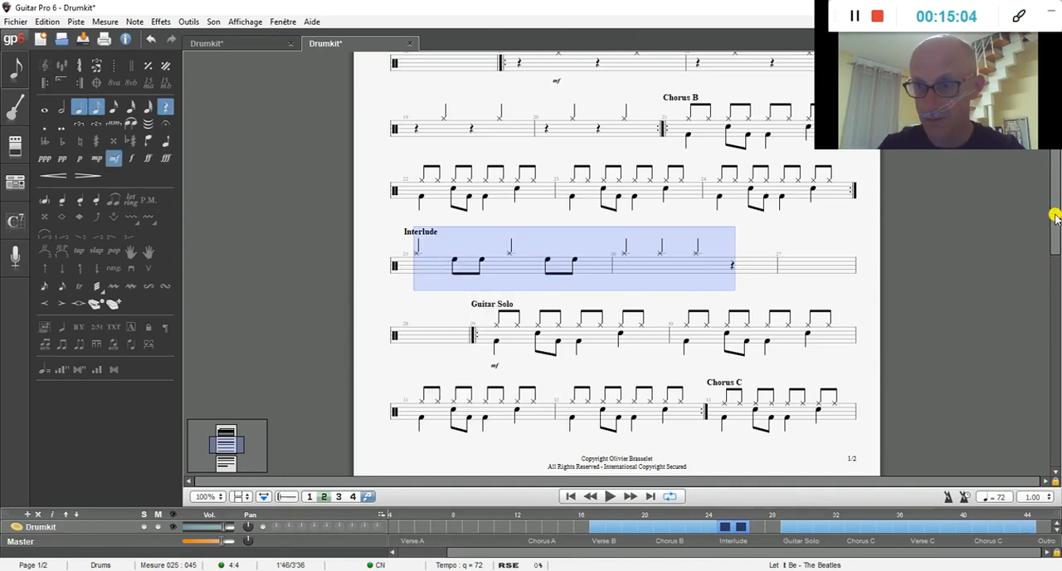
# Step: Paste the two copied Interlude bars at bar 45, the start of the Outro
pyautogui.moveTo(1053, 220); pyautogui.dragTo(1051, 342)
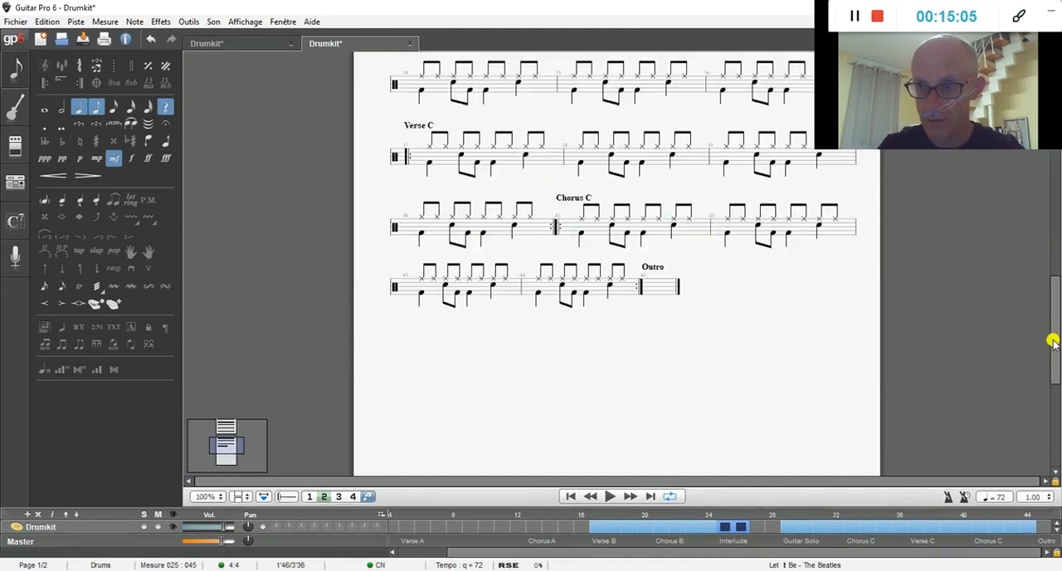
pyautogui.rightClick(656, 286)
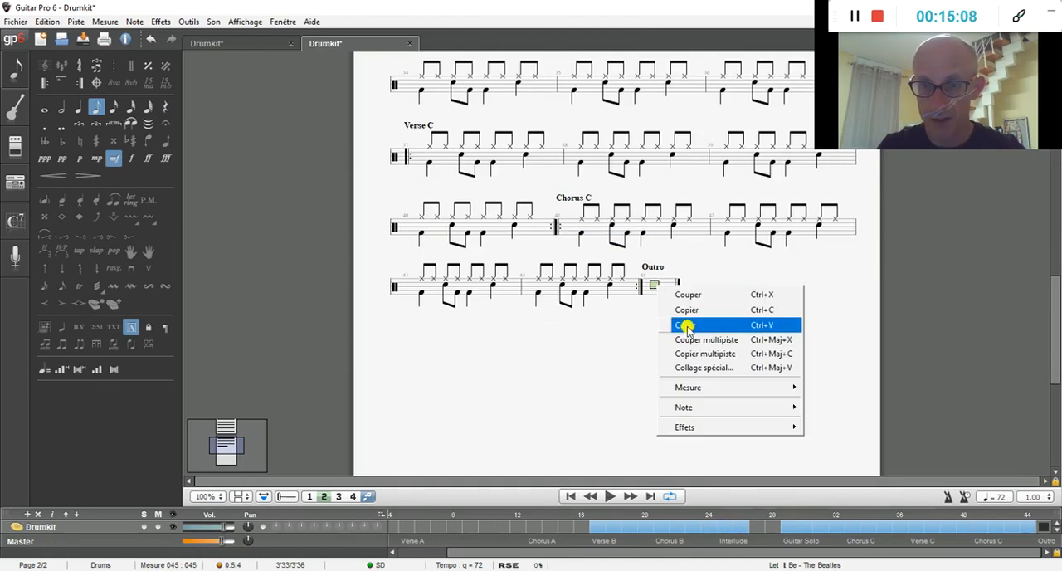
pyautogui.click(687, 325)
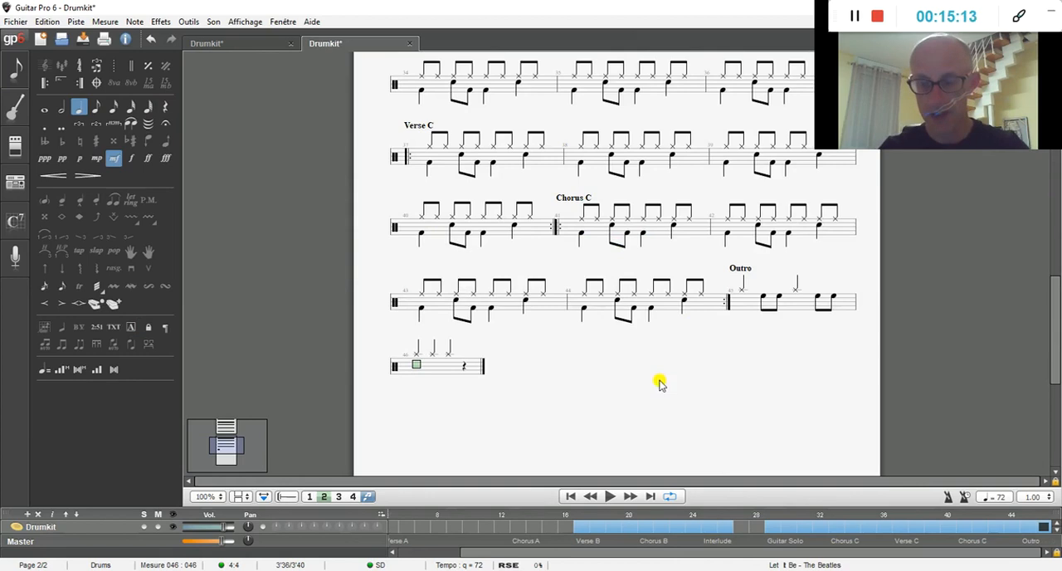
# Step: Turn on multi-measure rests from the first Intro bar so consecutive empty bars are grouped
pyautogui.moveTo(1053, 352); pyautogui.dragTo(1054, 145)
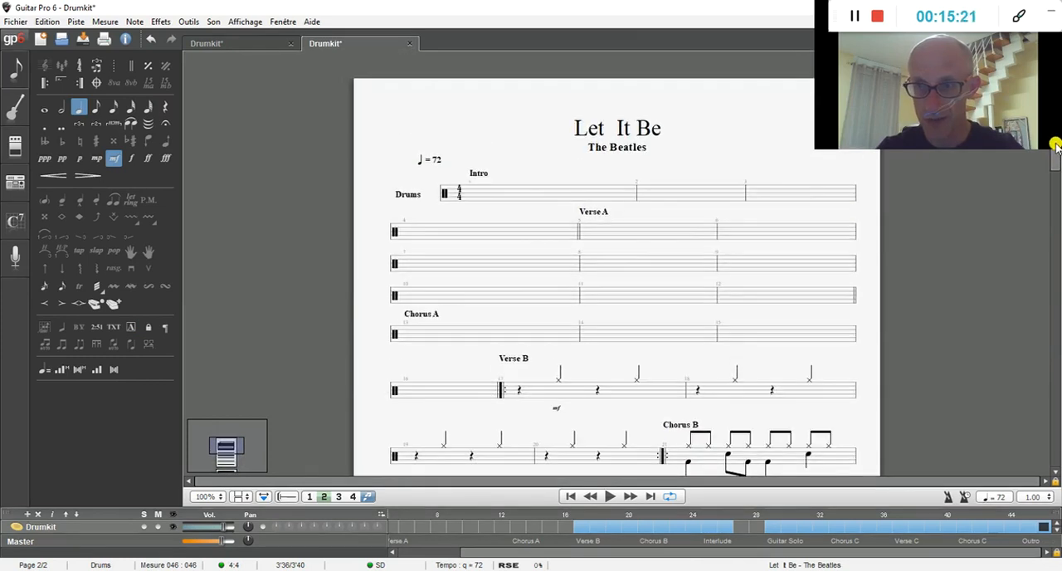
pyautogui.rightClick(497, 194)
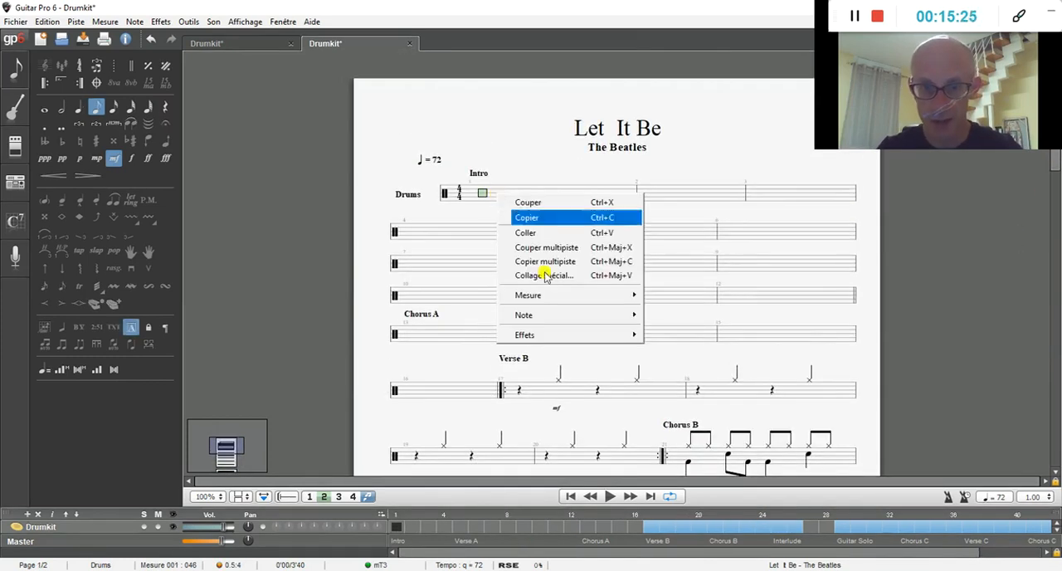
pyautogui.moveTo(590, 295)
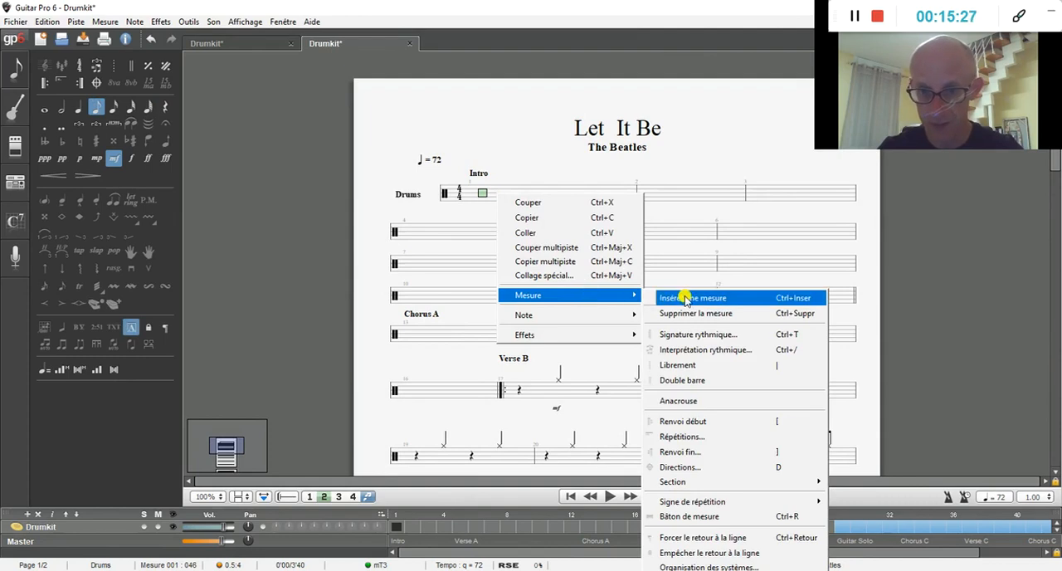
pyautogui.click(697, 516)
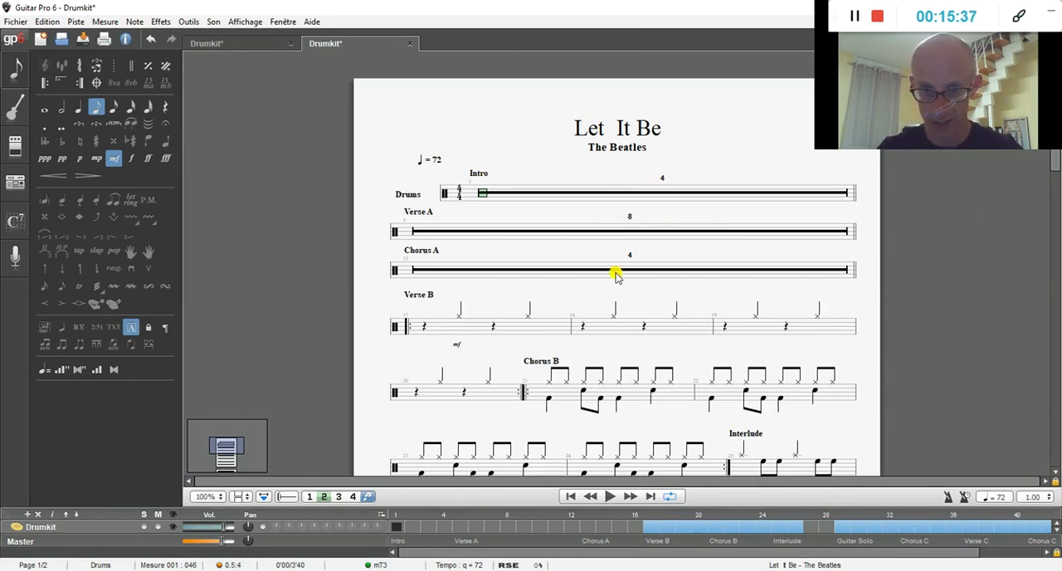
# Step: Set the system layout to a fixed 4 bars per system with uniform bar sizes
pyautogui.moveTo(1052, 176); pyautogui.dragTo(1056, 238)
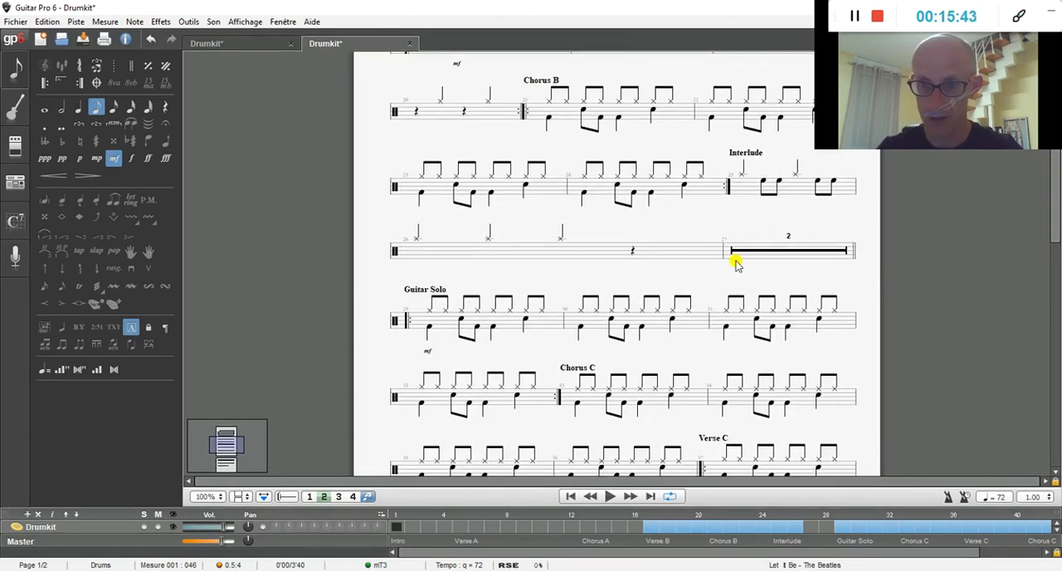
pyautogui.moveTo(1056, 218); pyautogui.dragTo(1052, 171)
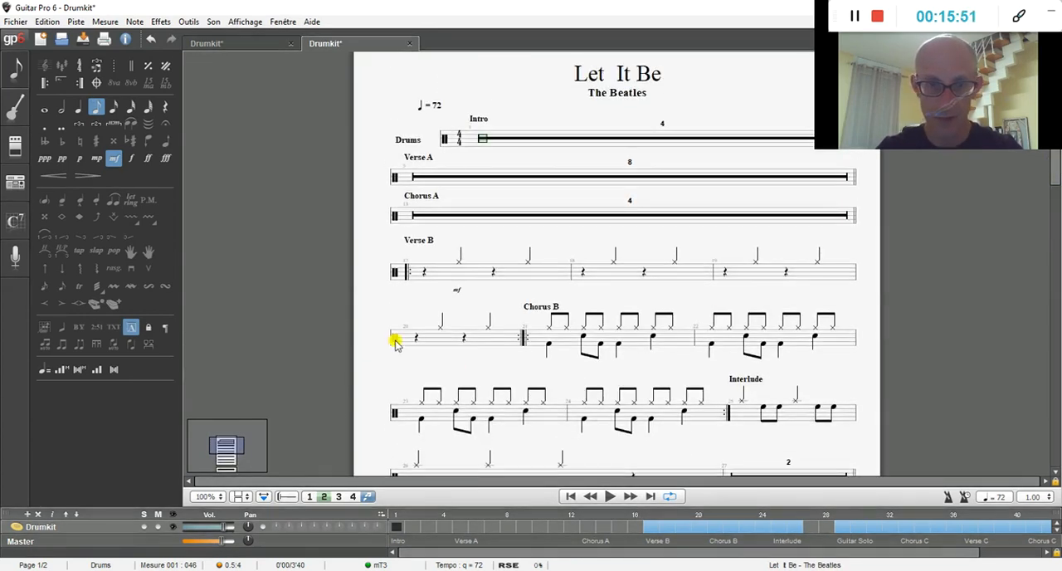
pyautogui.click(426, 275)
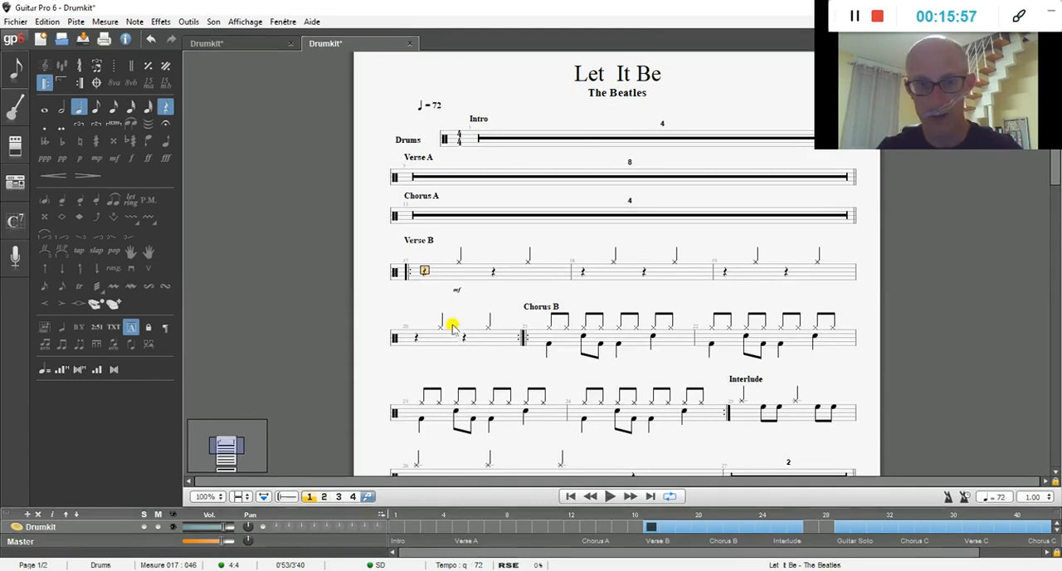
pyautogui.rightClick(425, 275)
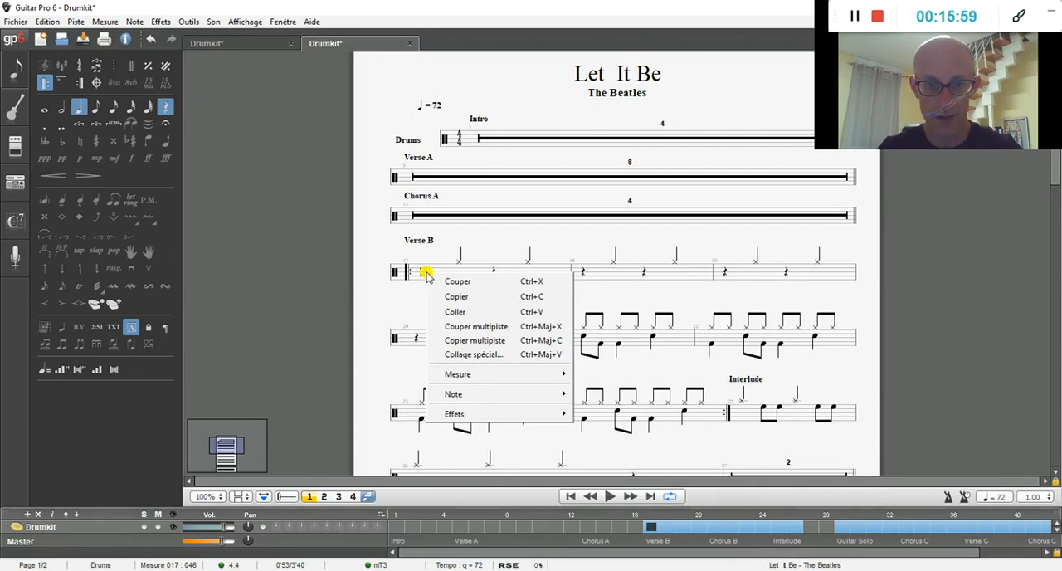
pyautogui.moveTo(537, 373)
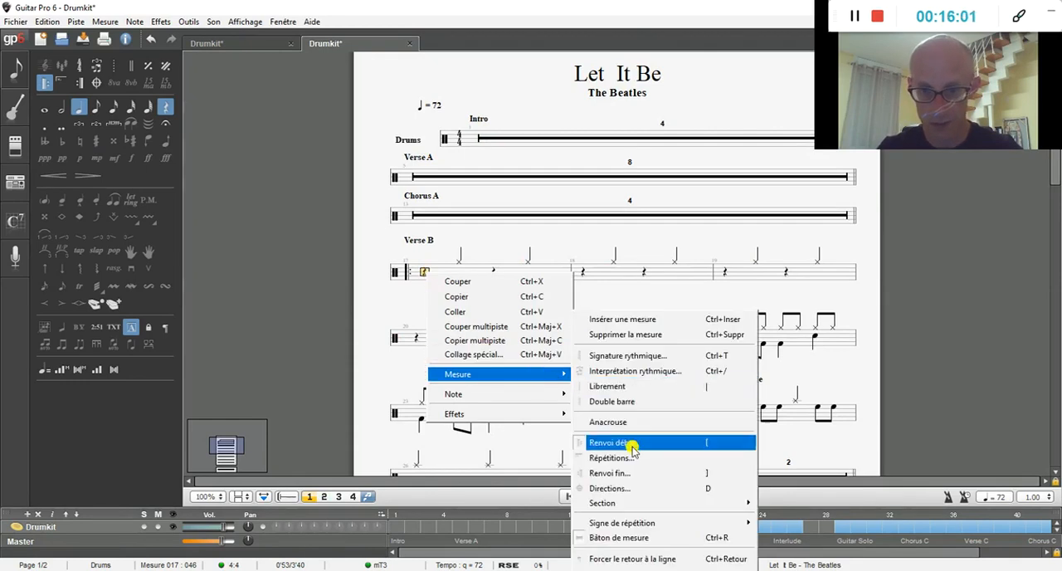
pyautogui.click(631, 558)
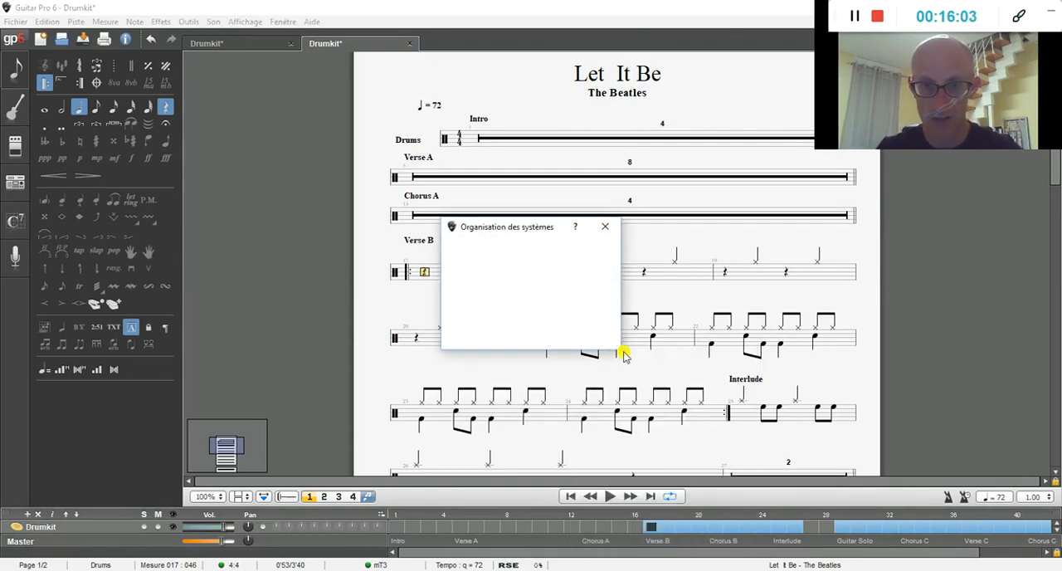
pyautogui.click(452, 269)
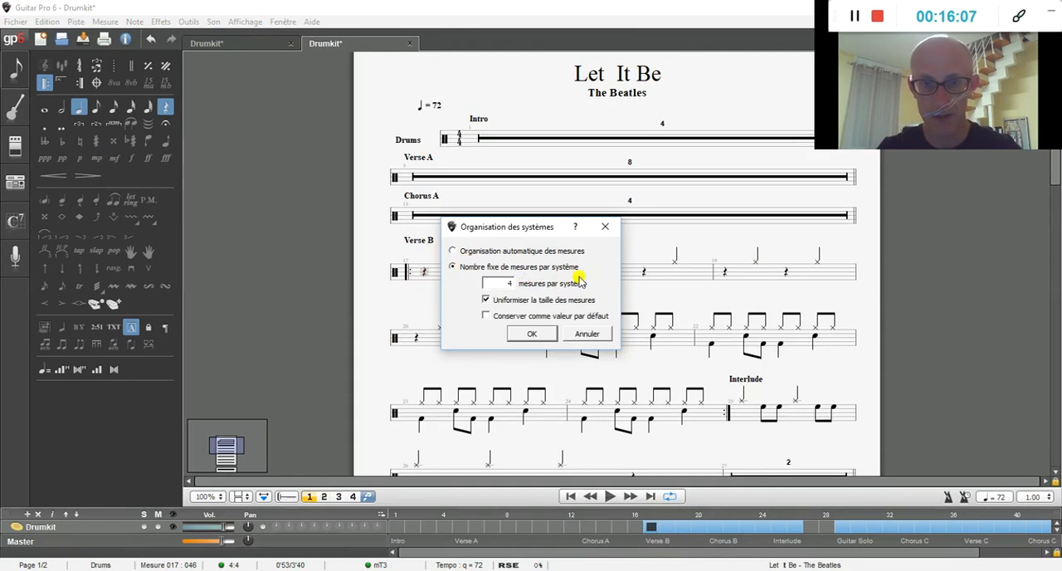
pyautogui.click(532, 334)
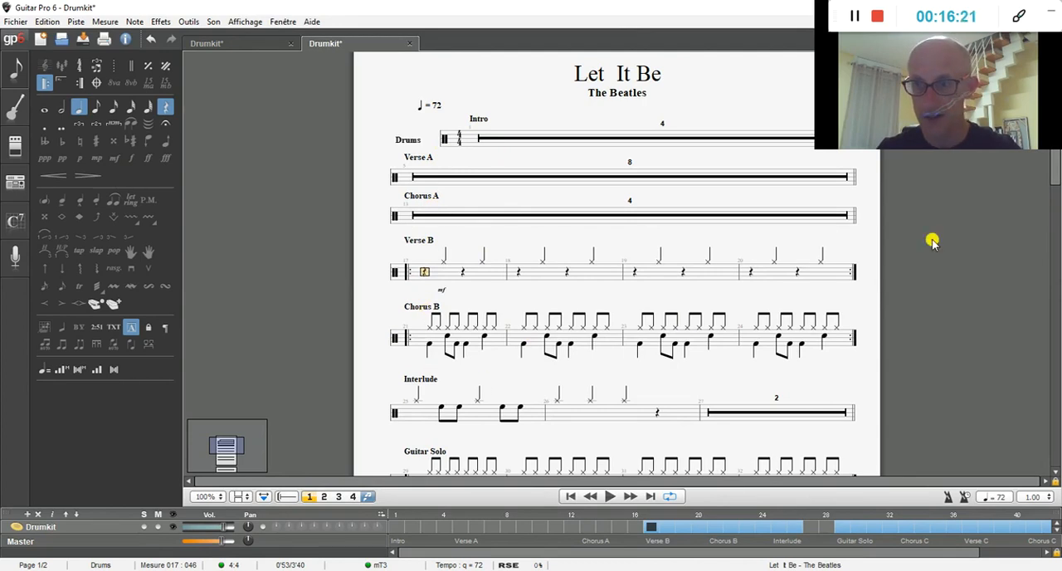
# Step: Review the score through its last page and compare its opening with the other open Let It Be score
pyautogui.moveTo(1053, 175); pyautogui.dragTo(1055, 355)
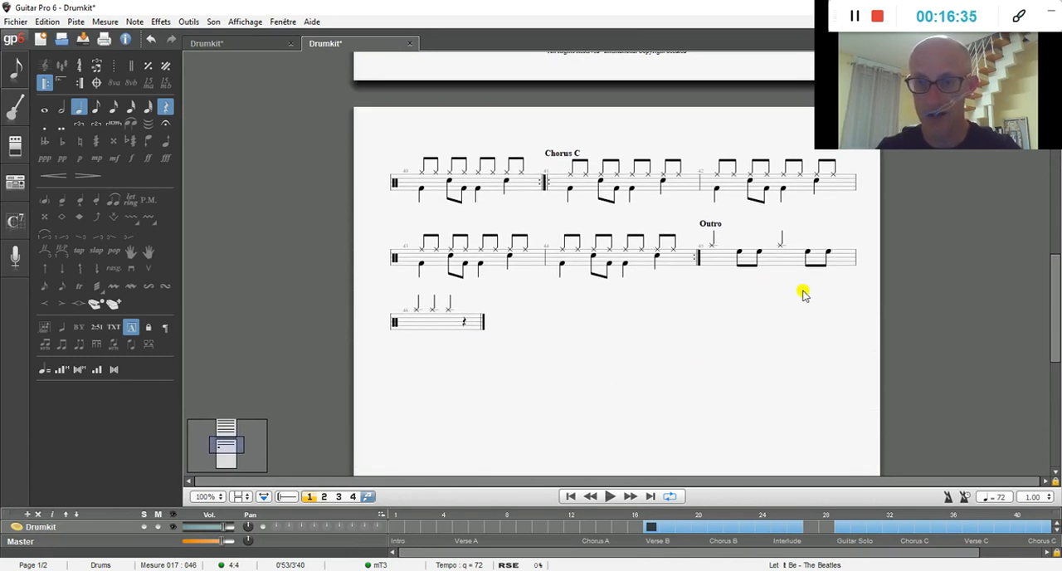
pyautogui.moveTo(1055, 281); pyautogui.dragTo(1052, 171)
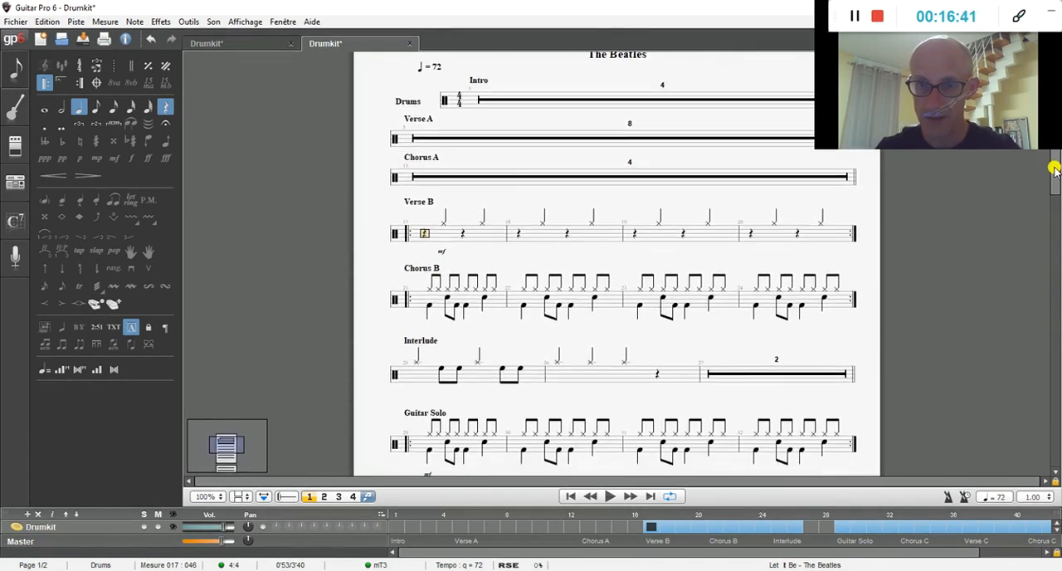
pyautogui.click(214, 45)
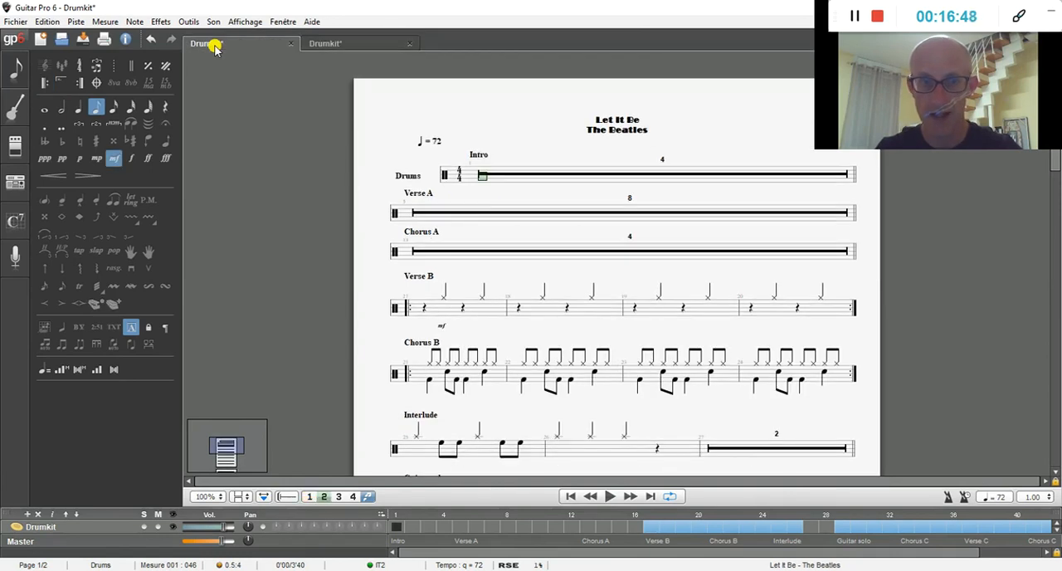
pyautogui.click(331, 45)
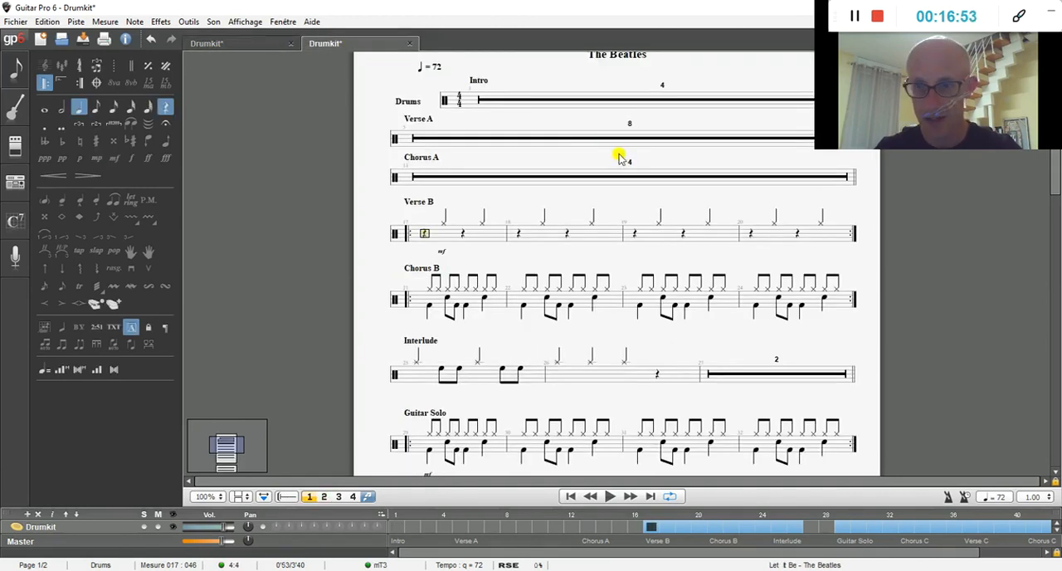
pyautogui.moveTo(1055, 184); pyautogui.dragTo(1055, 164)
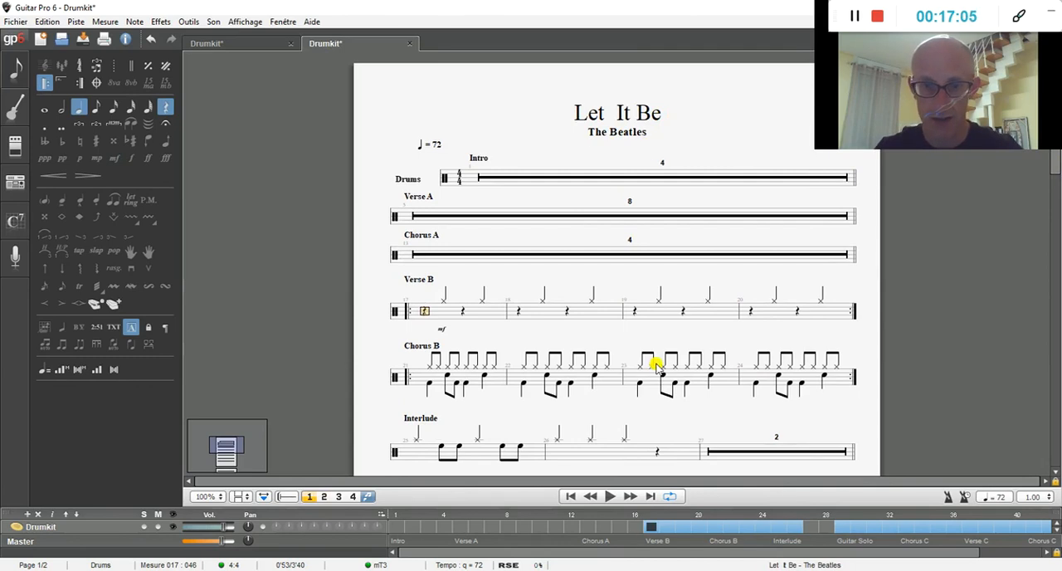
# Step: Play back the start of Verse B, stop, and play back Chorus B from its first bar
pyautogui.click(609, 496)
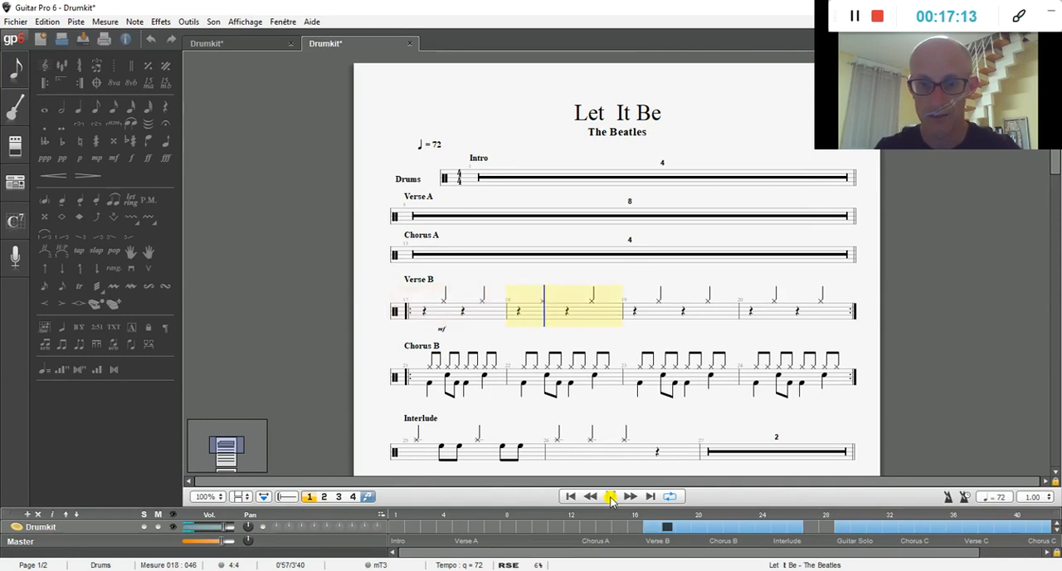
pyautogui.click(610, 496)
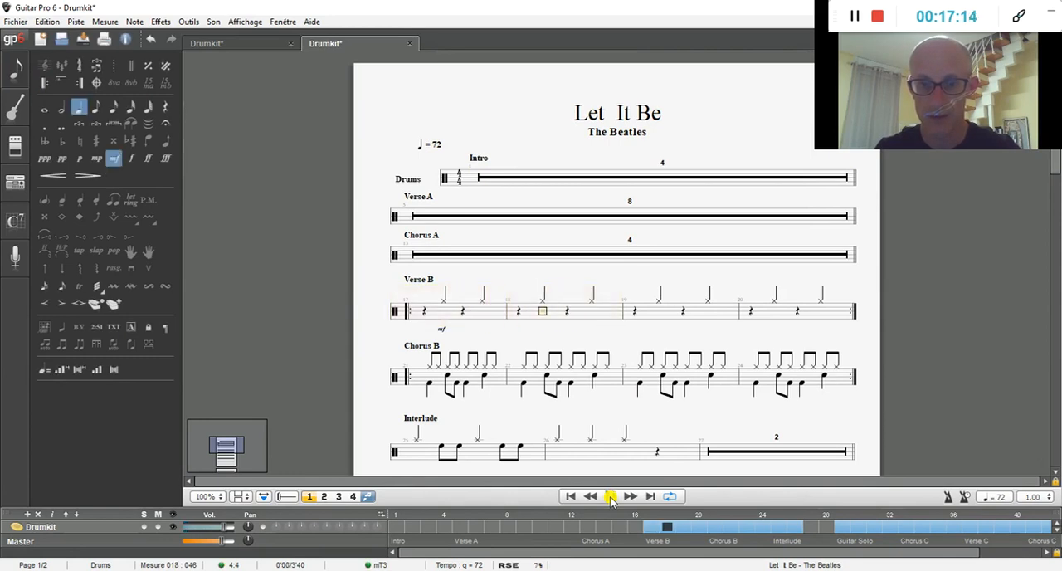
pyautogui.click(429, 383)
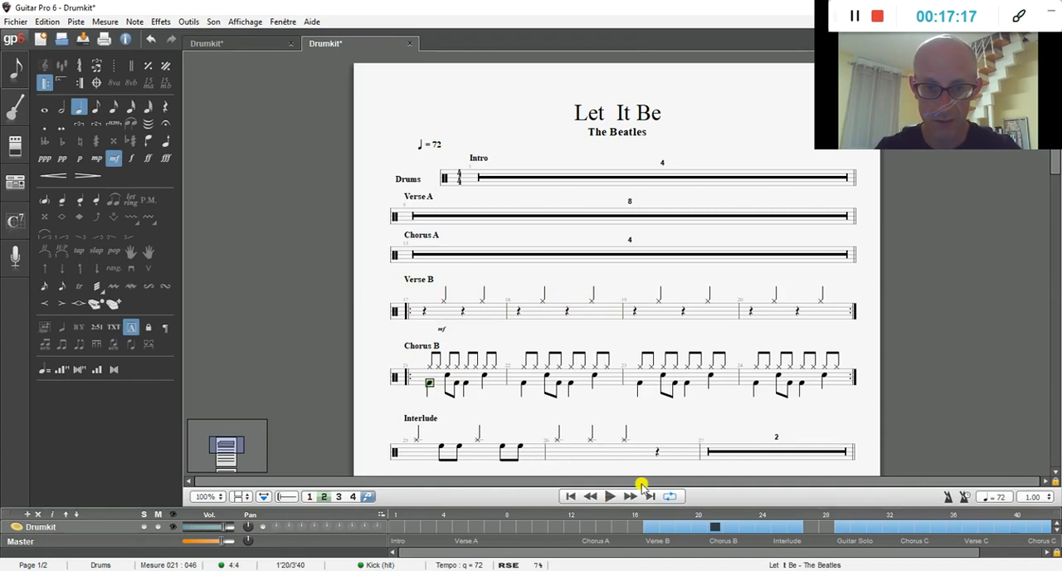
pyautogui.click(608, 496)
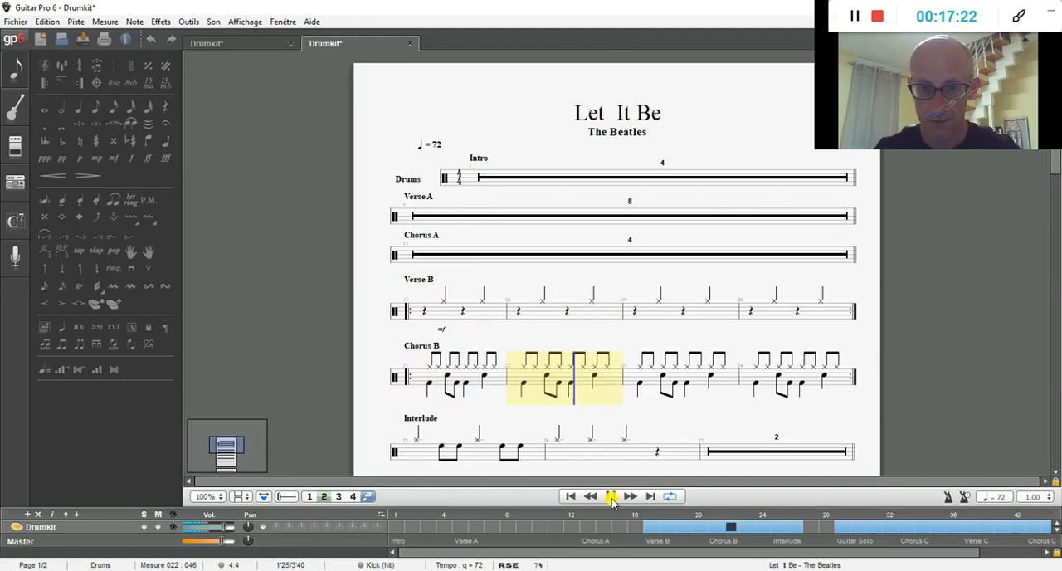
pyautogui.click(611, 495)
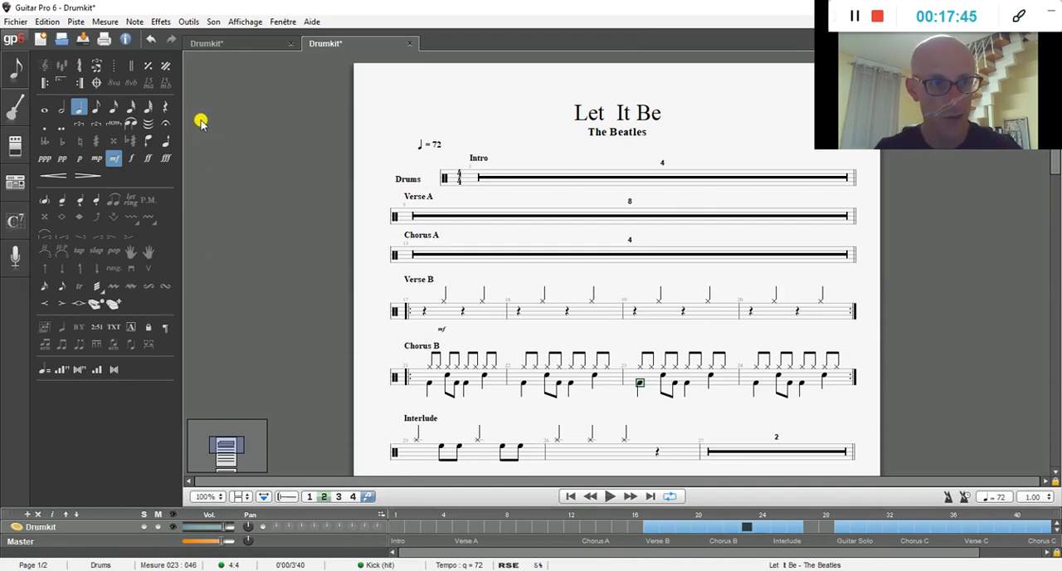
# Step: Open the bundled Classic Rock example score
pyautogui.click(22, 27)
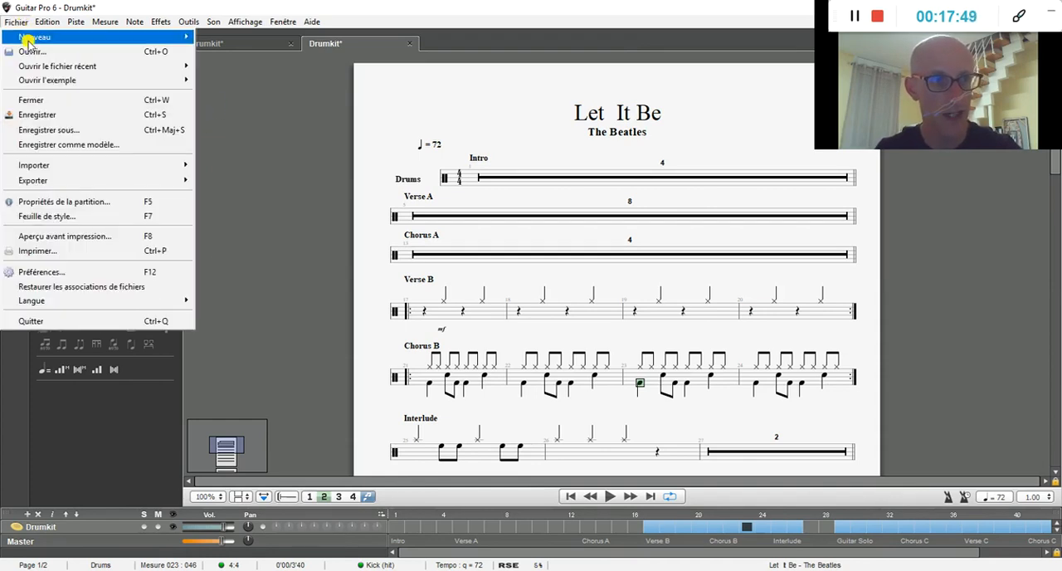
pyautogui.moveTo(46, 39)
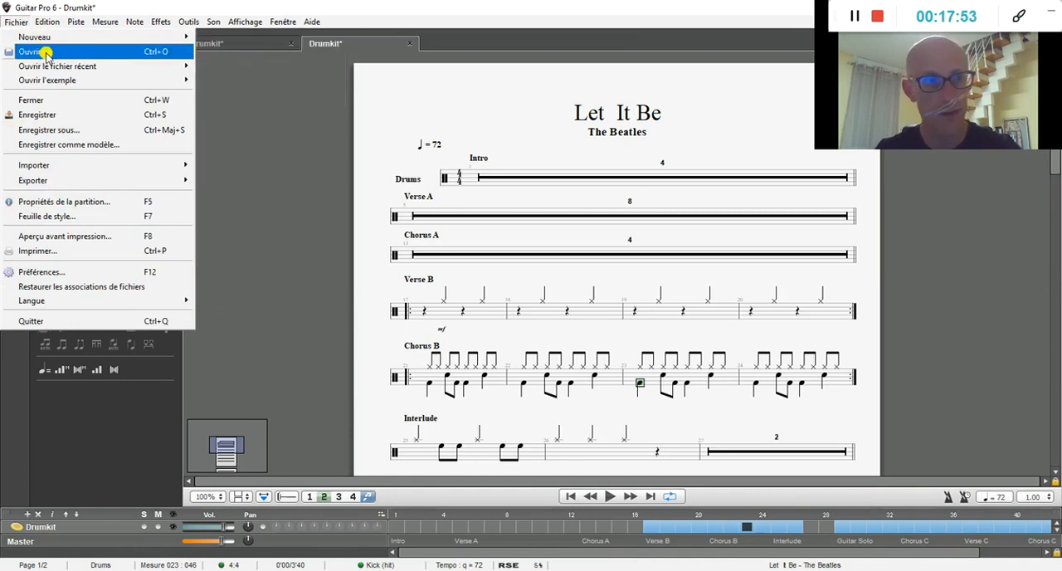
pyautogui.moveTo(44, 68)
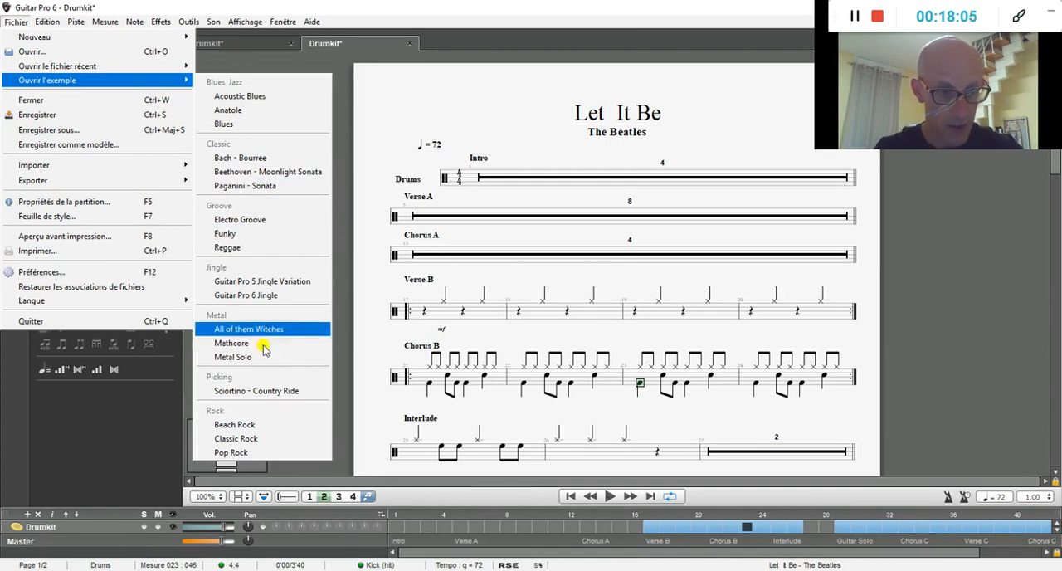
pyautogui.click(245, 439)
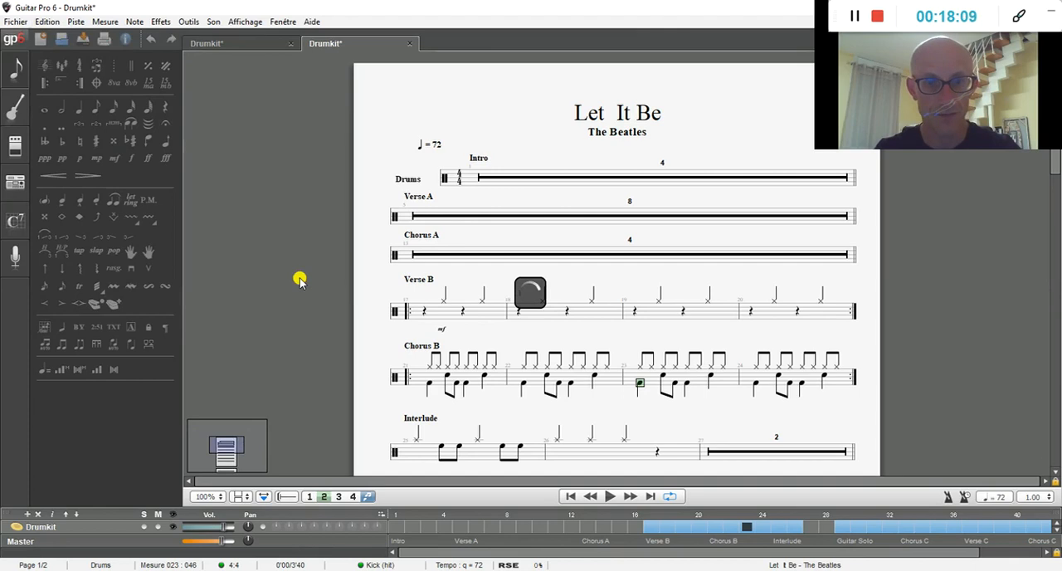
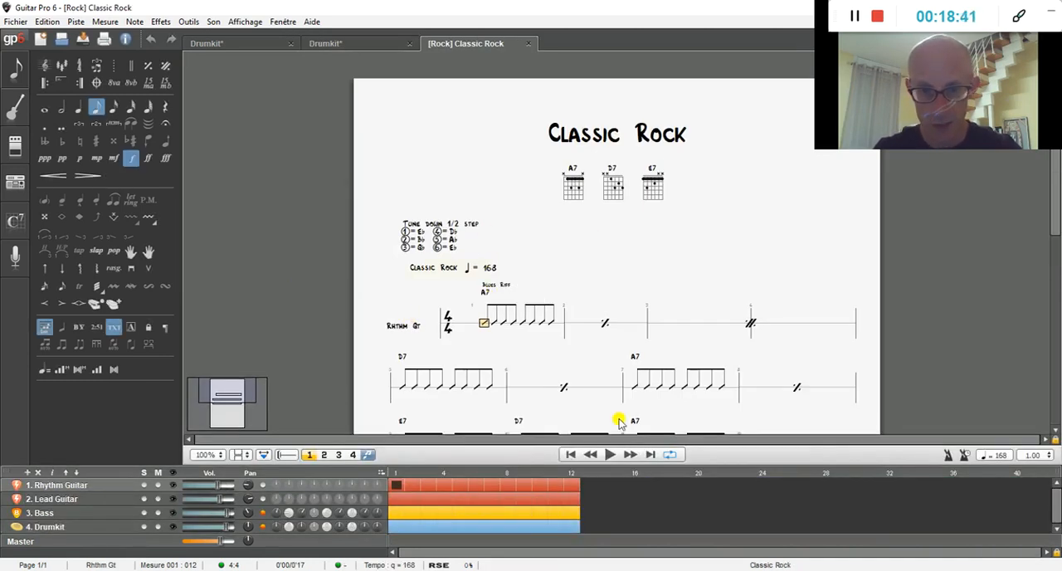
# Step: Play back the Classic Rock example, then display its Drumkit track and play the score again
pyautogui.click(609, 455)
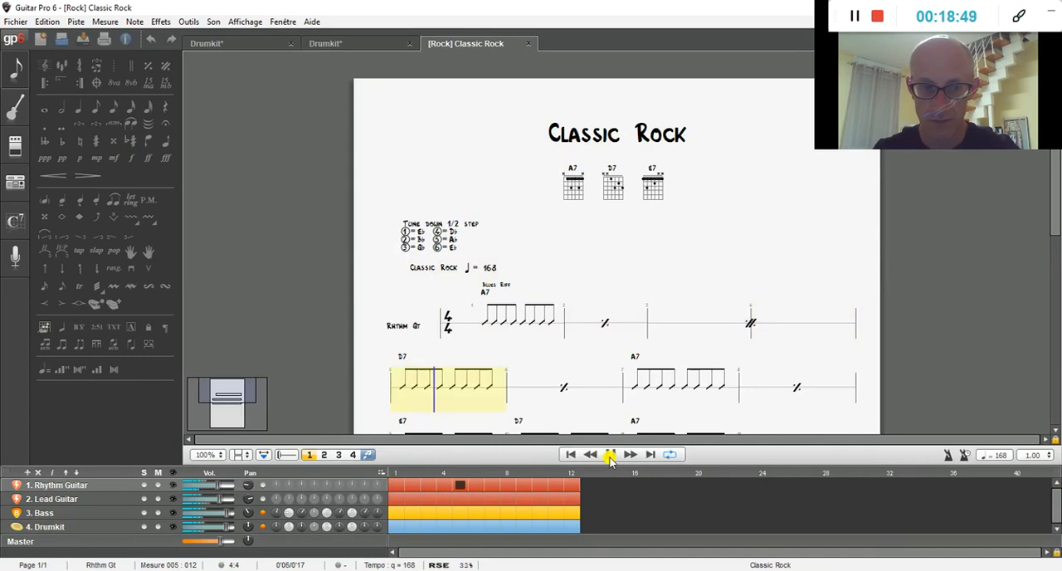
pyautogui.click(610, 454)
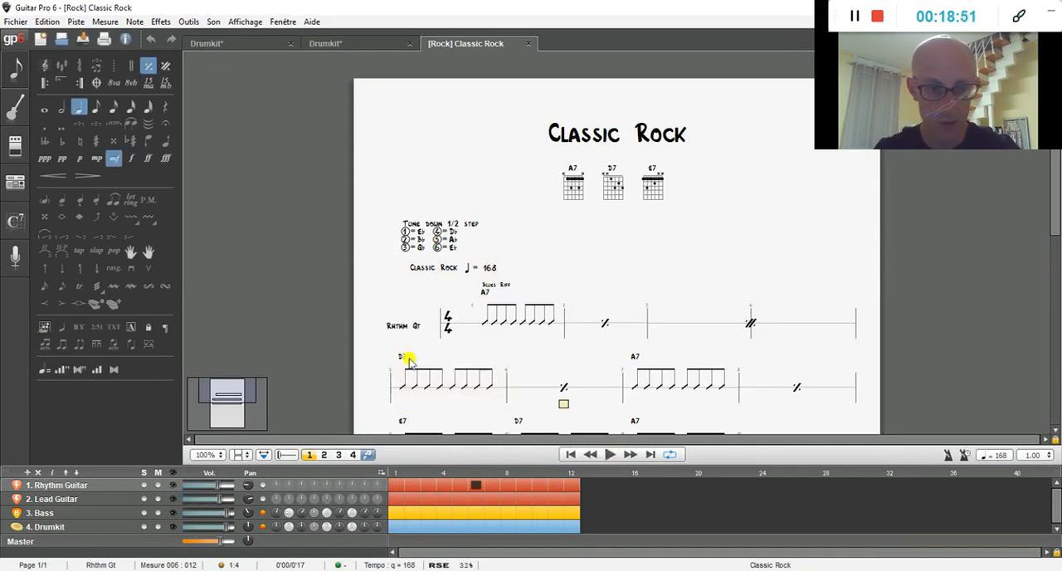
pyautogui.click(53, 527)
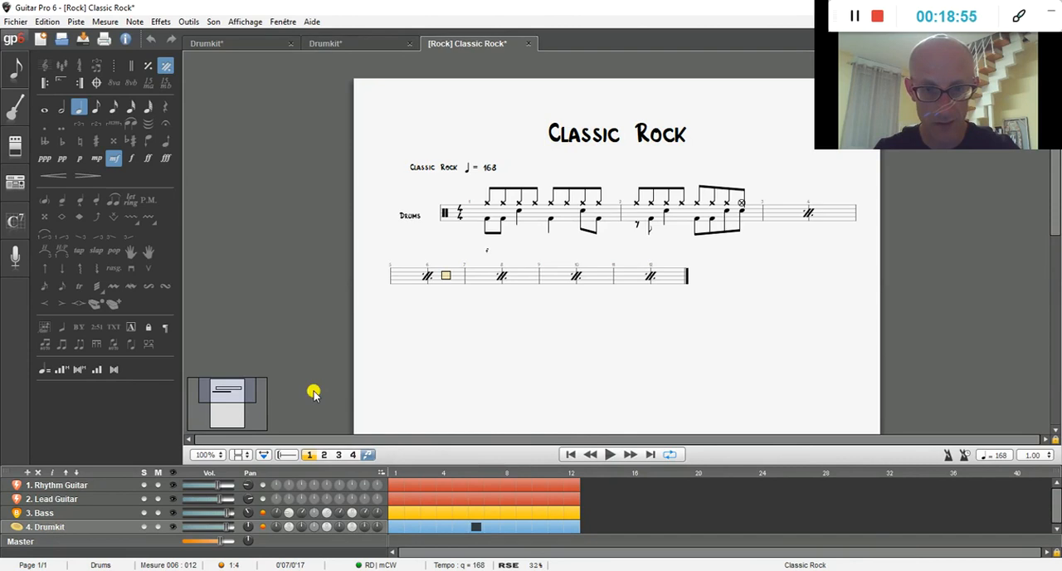
pyautogui.click(611, 454)
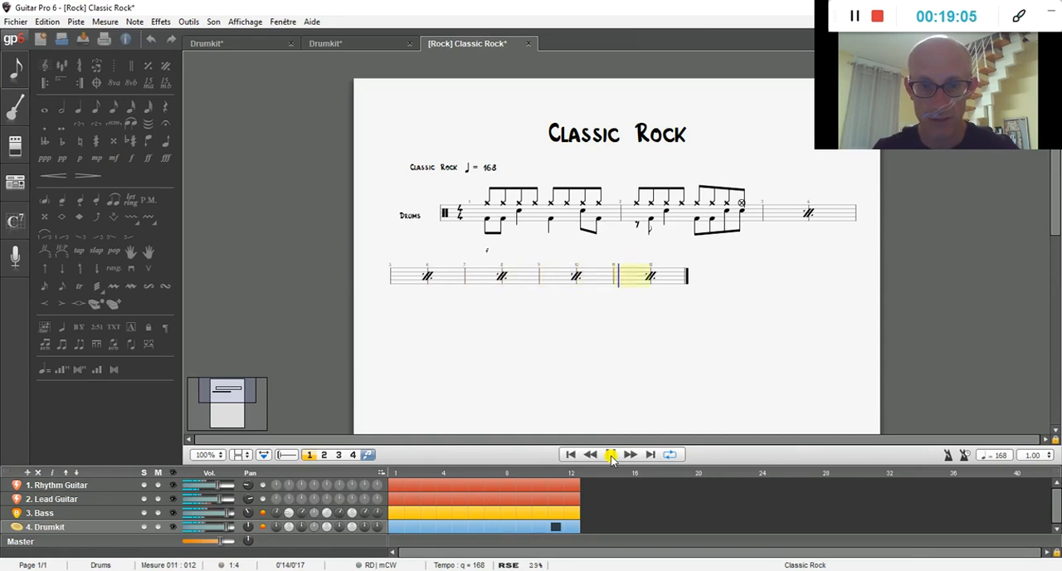
pyautogui.click(610, 454)
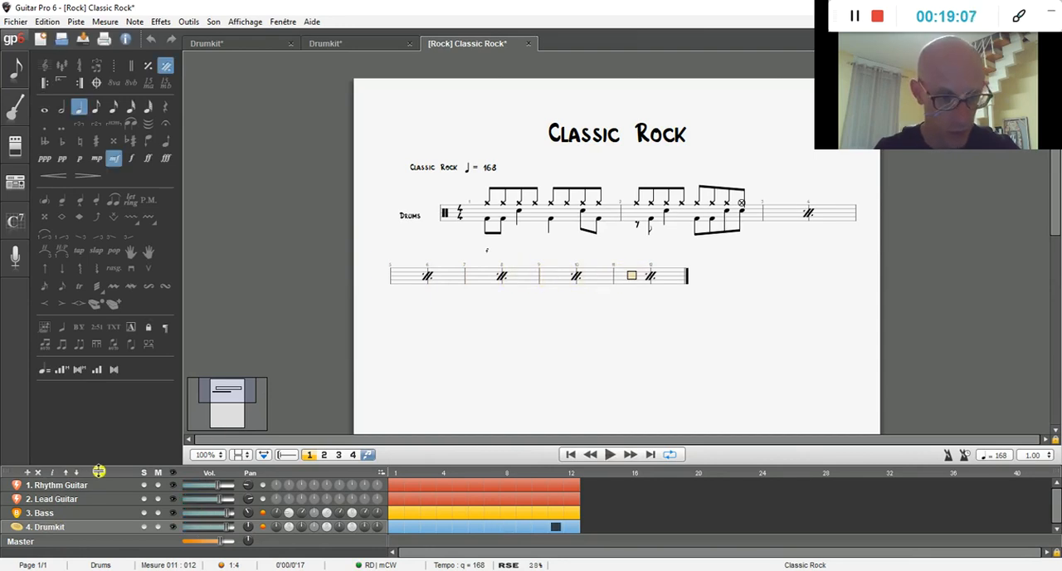
# Step: Solo the Rhythm Guitar, Lead Guitar and Bass tracks and play them back without the drums
pyautogui.click(145, 485)
pyautogui.click(142, 499)
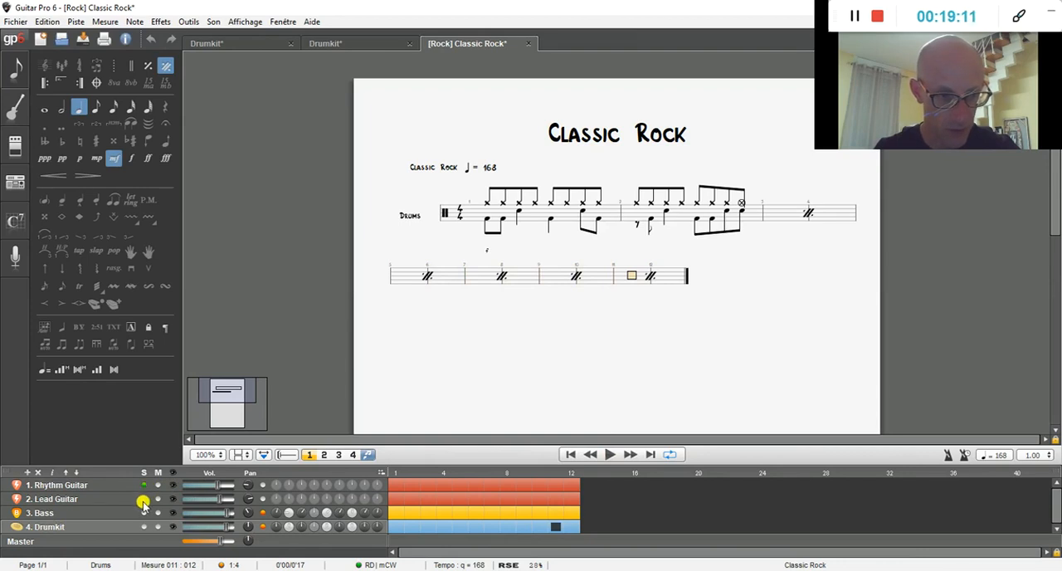
pyautogui.click(144, 512)
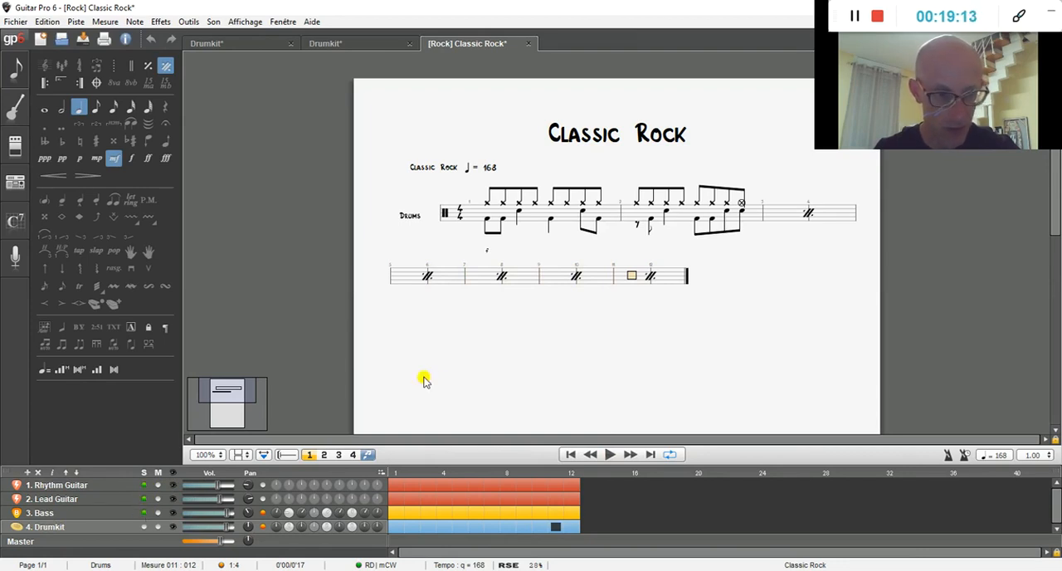
pyautogui.click(610, 455)
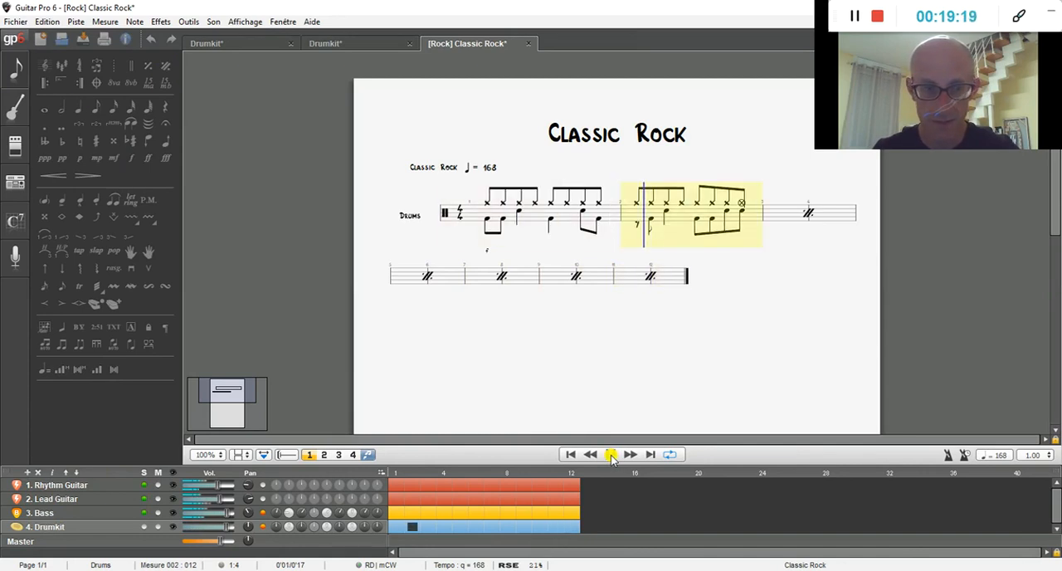
pyautogui.click(610, 455)
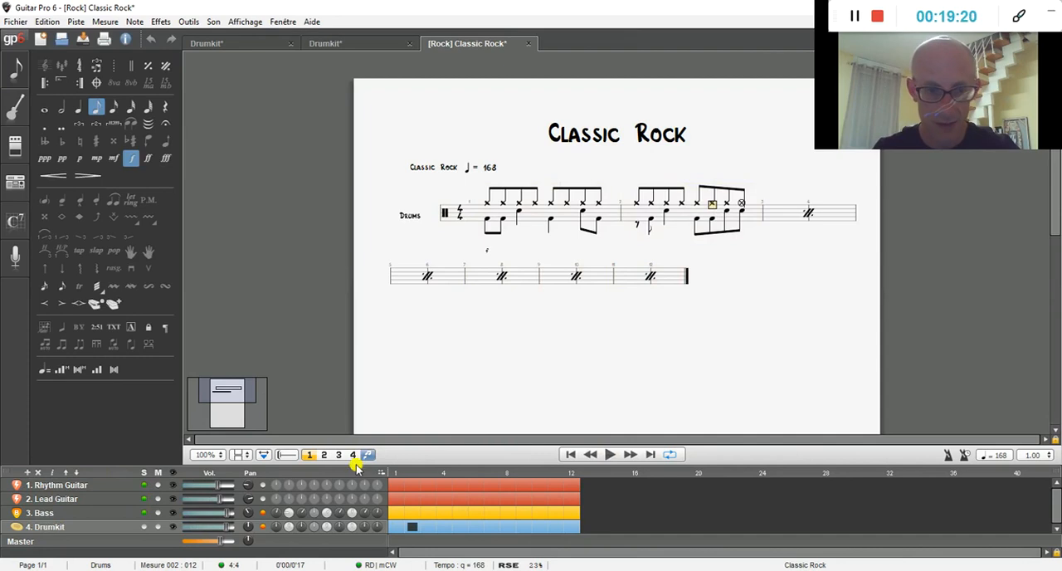
# Step: Mute the Rhythm Guitar, Lead Guitar and Bass tracks and play back the drums alone
pyautogui.click(158, 486)
pyautogui.click(160, 501)
pyautogui.click(160, 514)
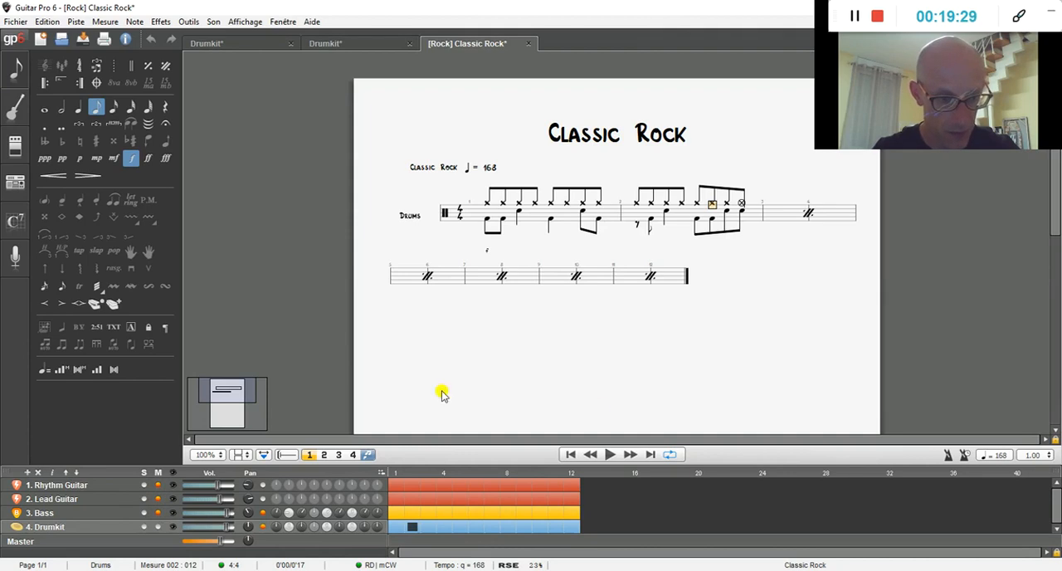
pyautogui.click(611, 454)
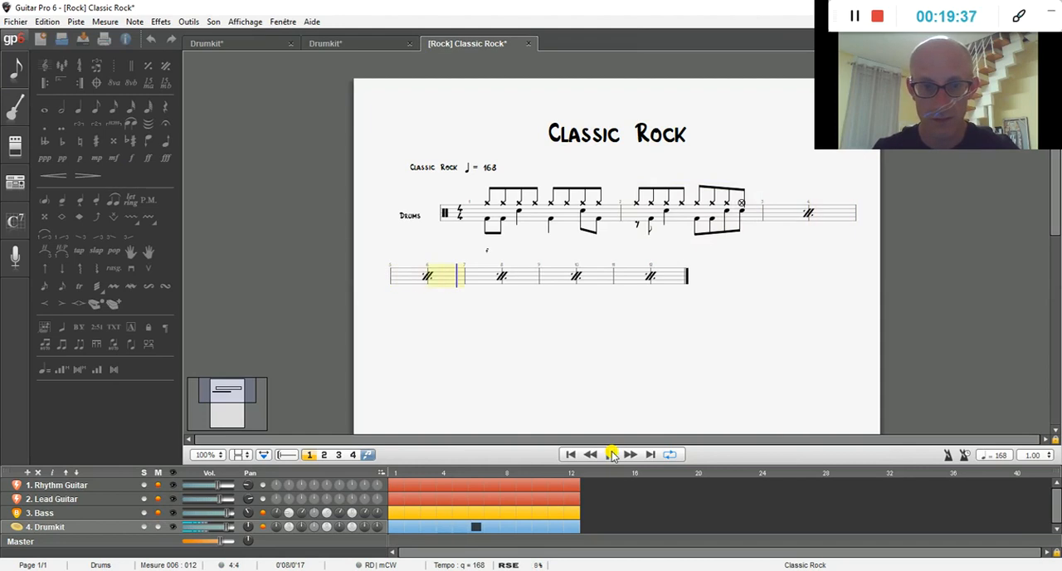
pyautogui.click(611, 454)
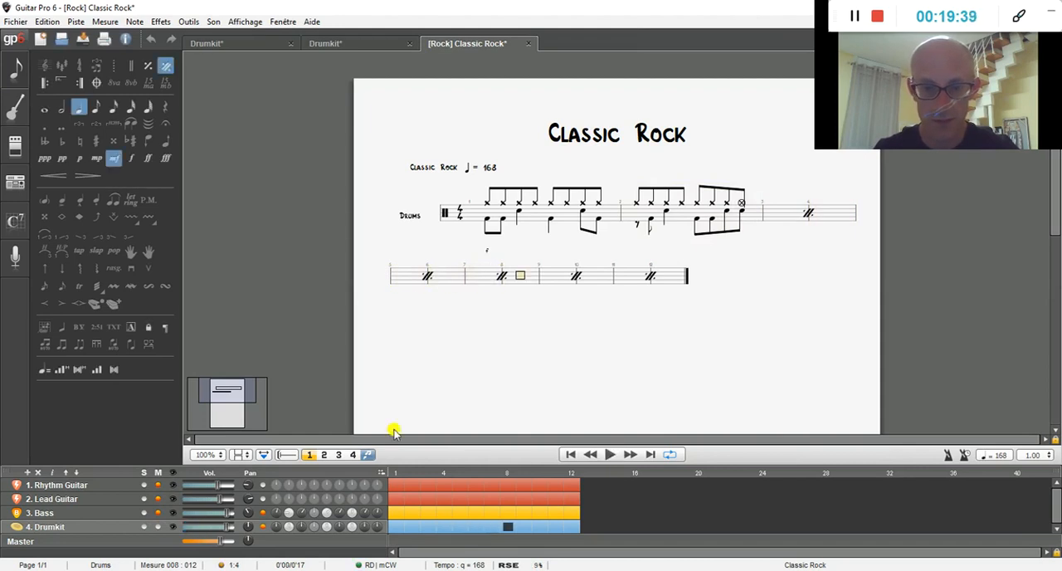
# Step: Display the Bass track's tablature and play it back with the other tracks muted
pyautogui.click(52, 515)
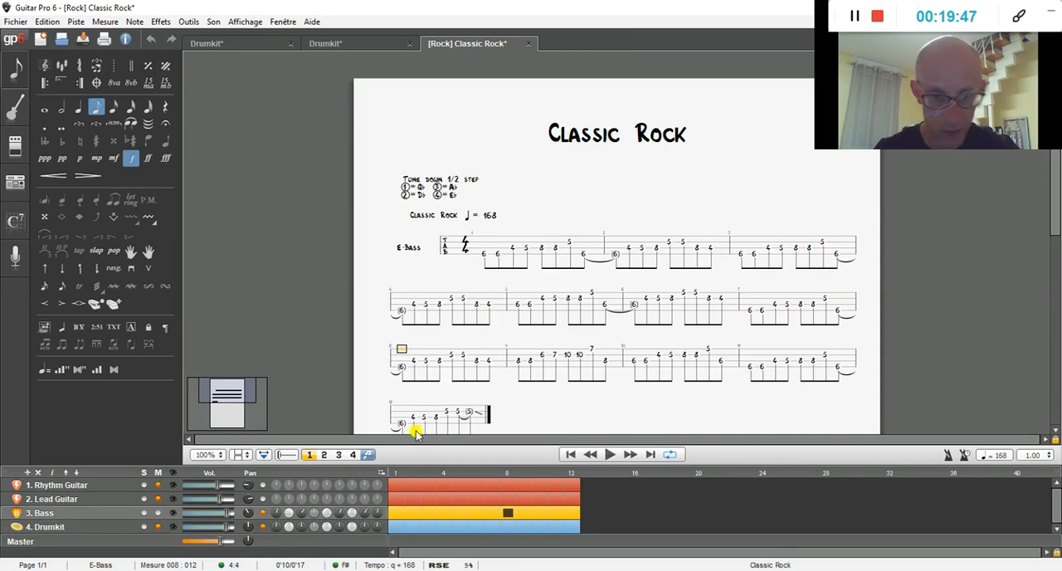
pyautogui.click(610, 457)
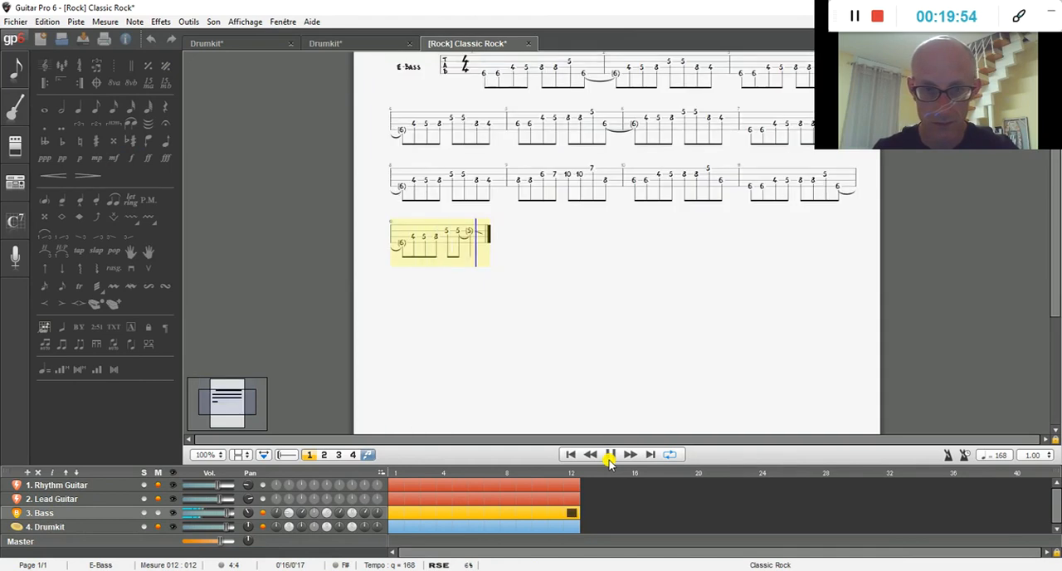
pyautogui.click(610, 455)
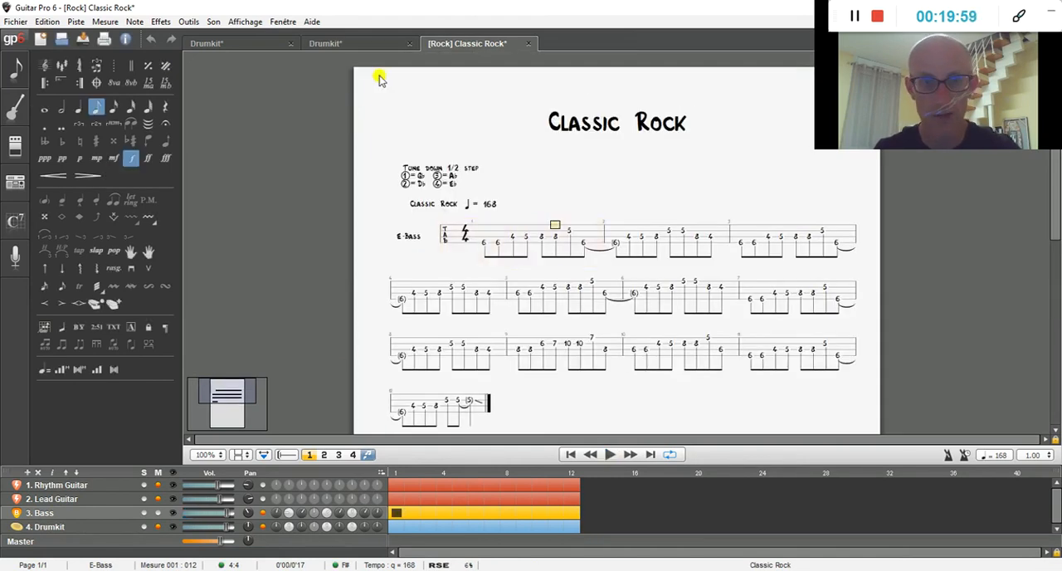
# Step: Switch to the second Let It Be score and examine its import and export formats, score properties and style sheet options
pyautogui.click(336, 45)
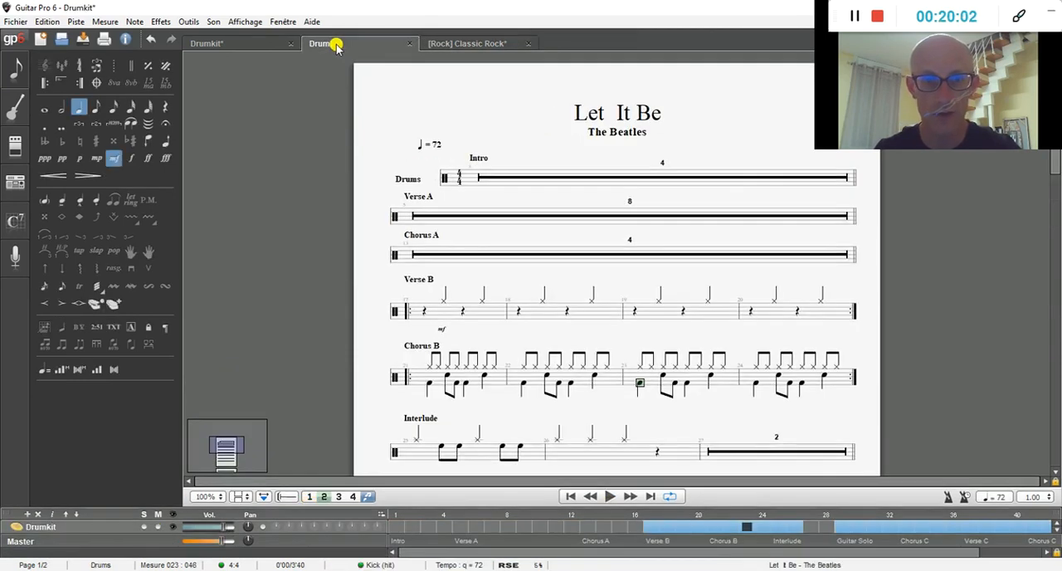
pyautogui.click(21, 24)
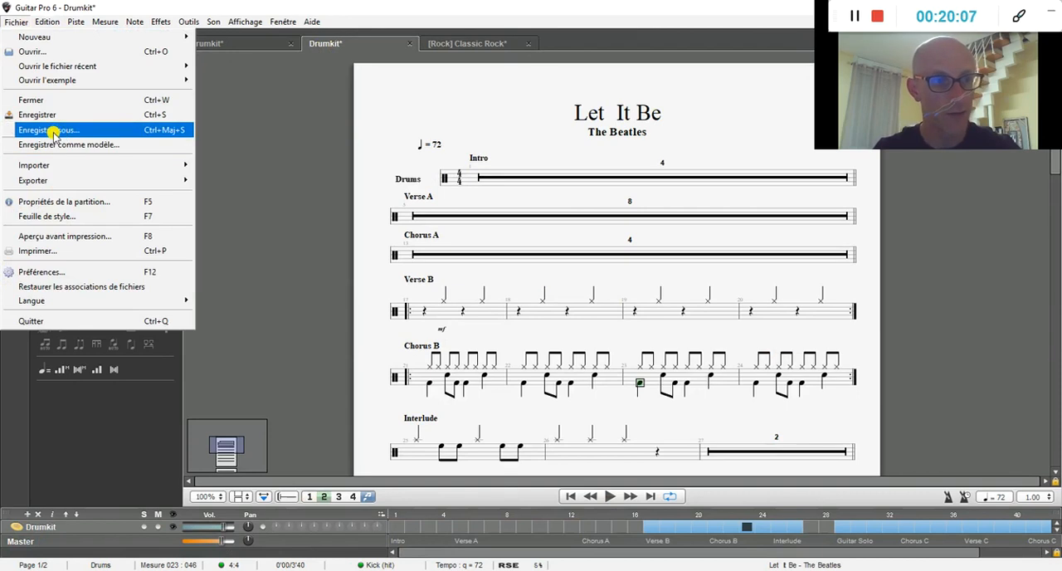
pyautogui.moveTo(52, 165)
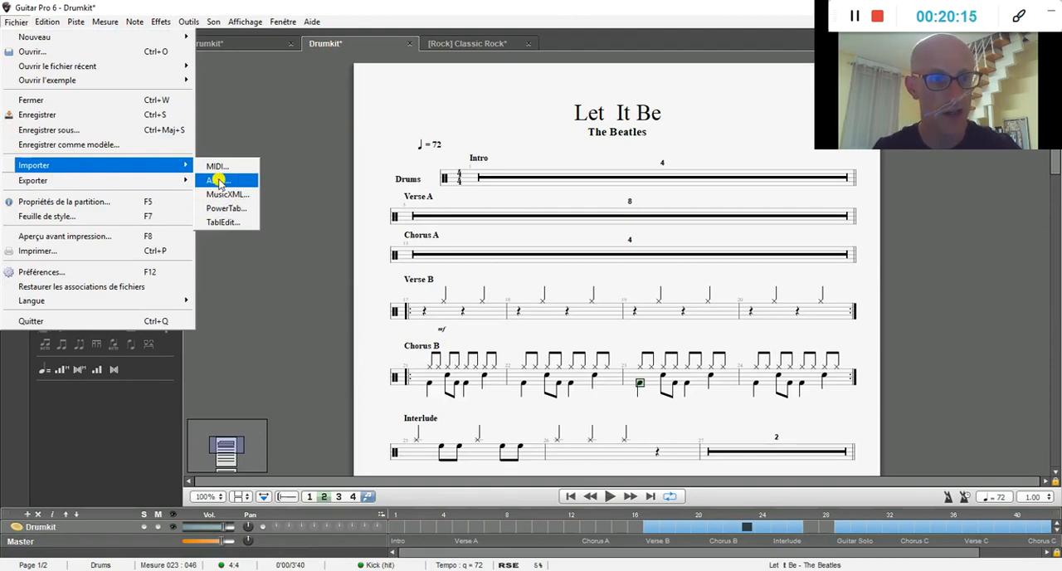
pyautogui.moveTo(102, 186)
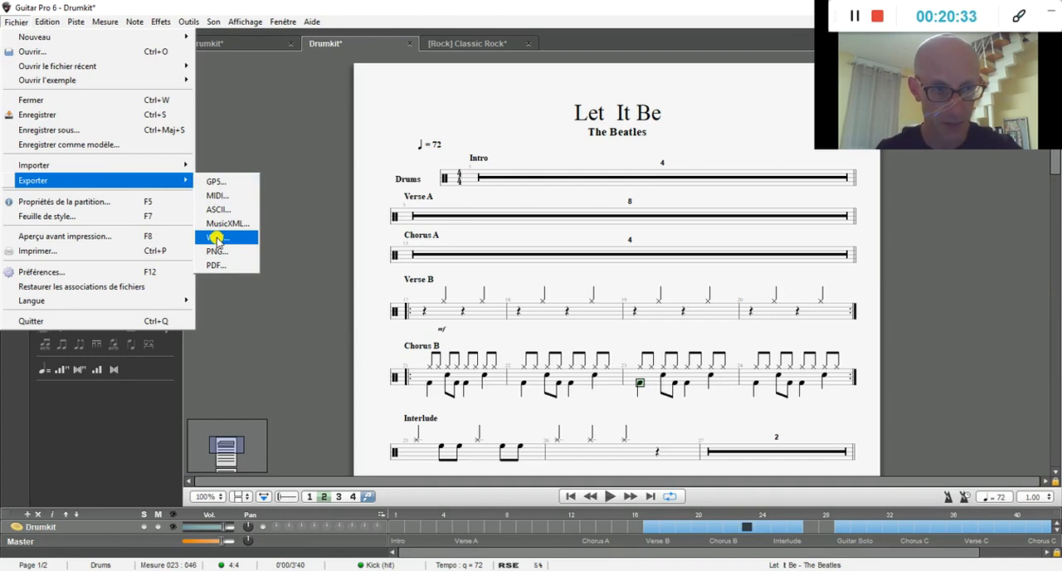
pyautogui.click(83, 202)
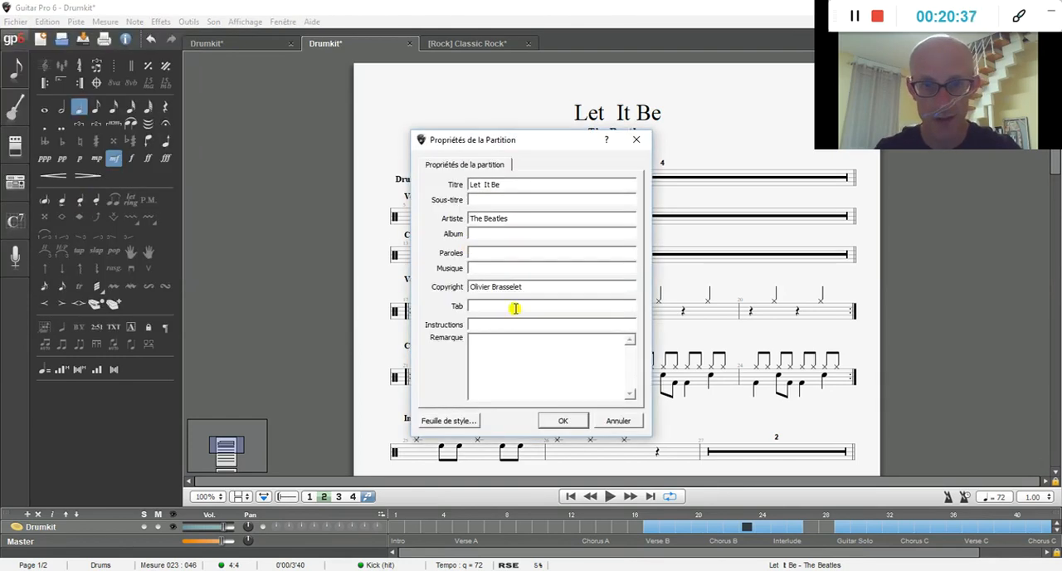
pyautogui.click(453, 423)
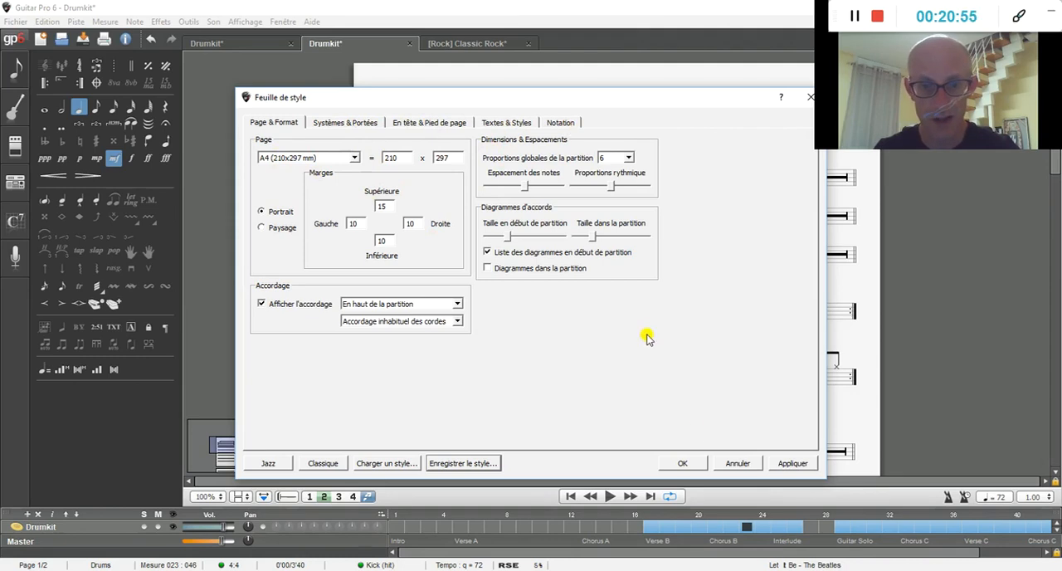
pyautogui.click(681, 464)
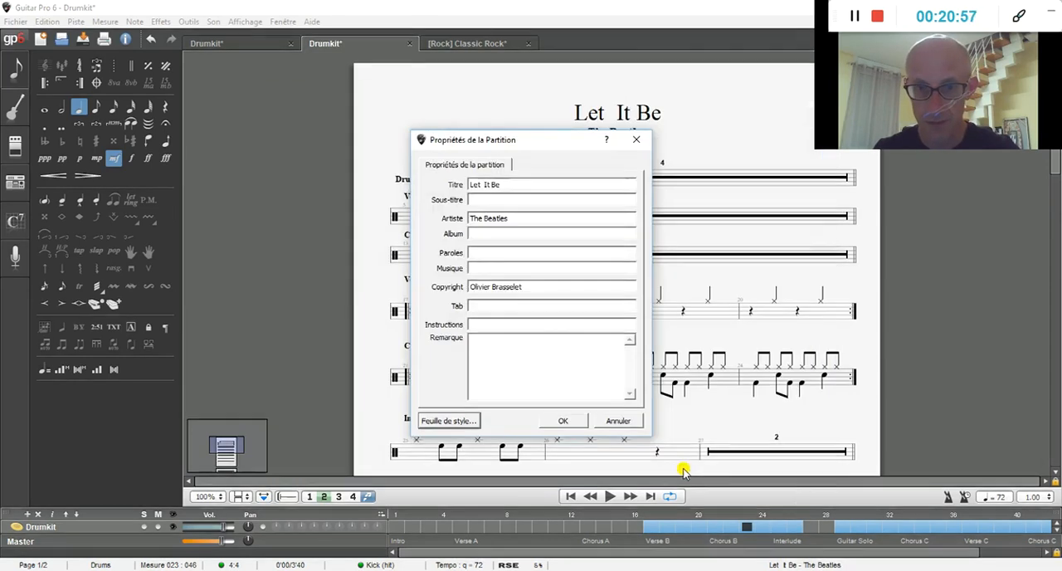
# Step: Set the title font in the style sheet's first-page header to Broadway, 14, bold
pyautogui.click(455, 422)
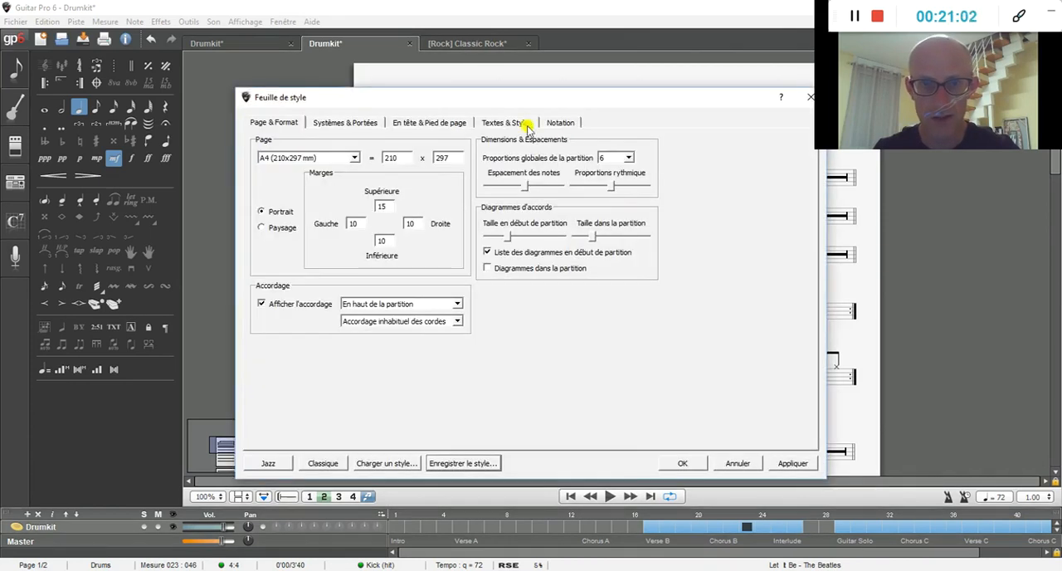
pyautogui.click(522, 124)
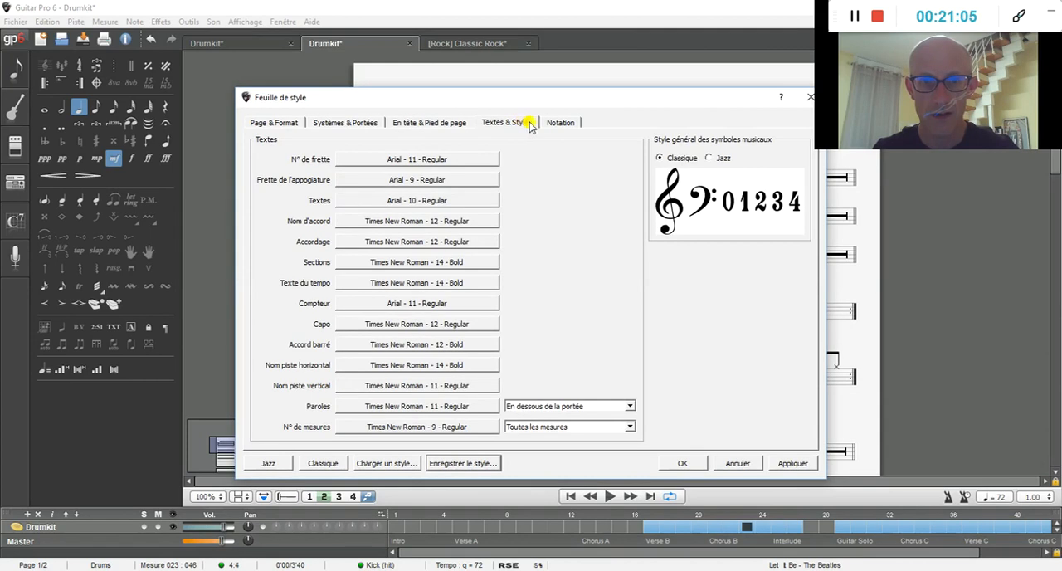
pyautogui.click(559, 122)
pyautogui.click(454, 124)
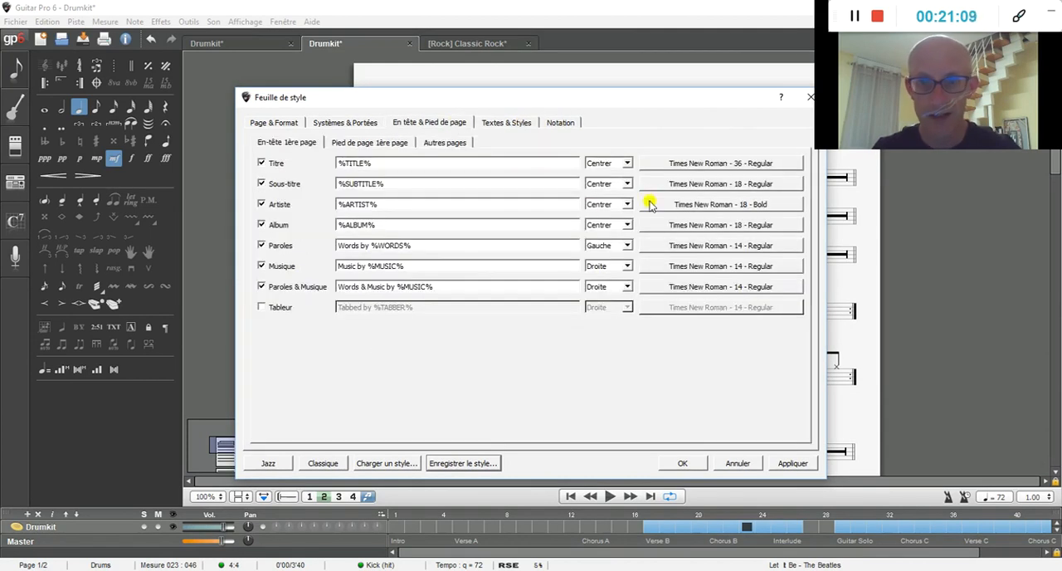
pyautogui.click(719, 166)
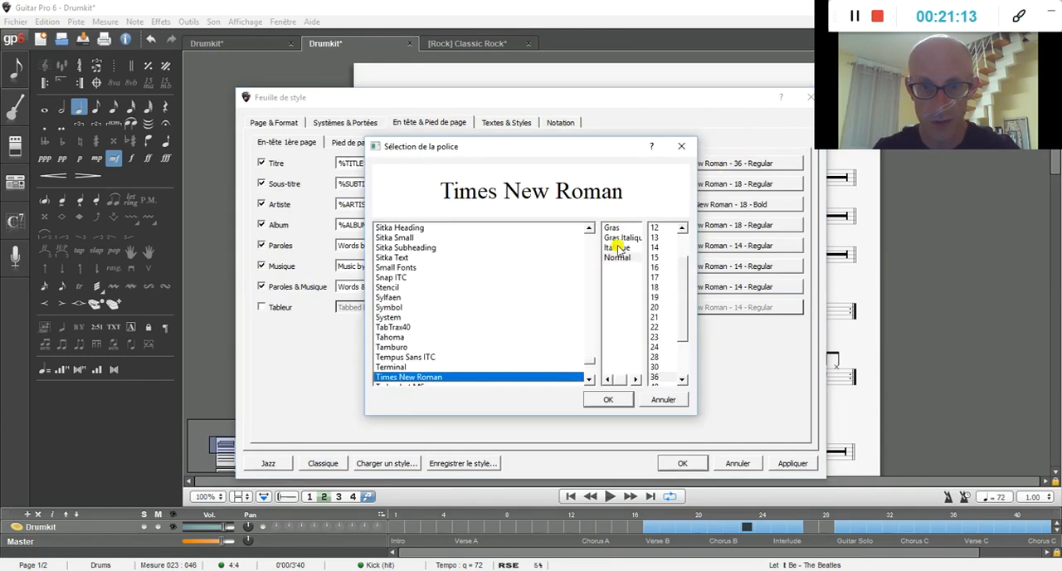
pyautogui.moveTo(591, 363); pyautogui.dragTo(590, 259)
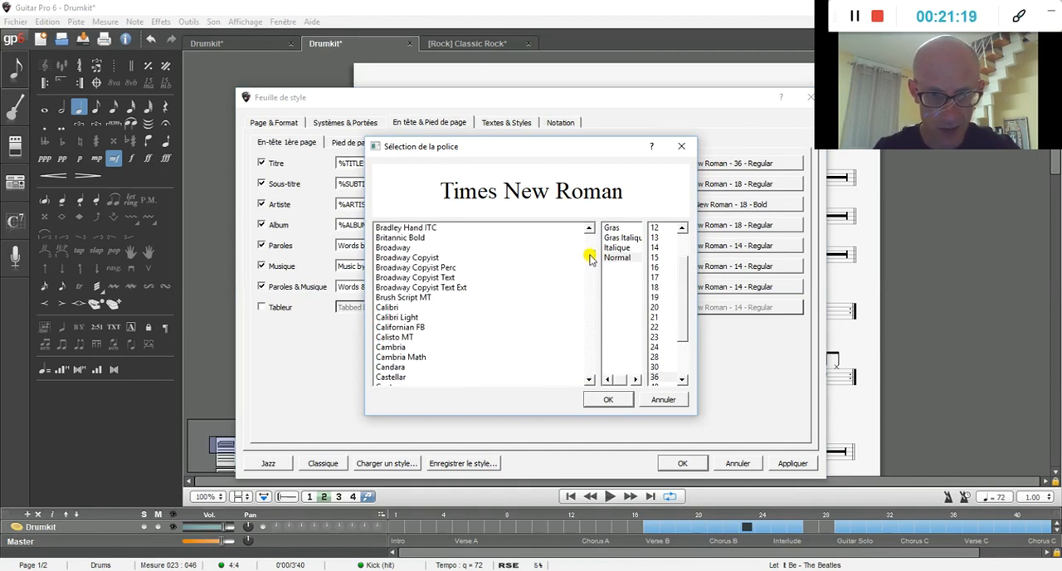
pyautogui.click(403, 247)
pyautogui.click(598, 399)
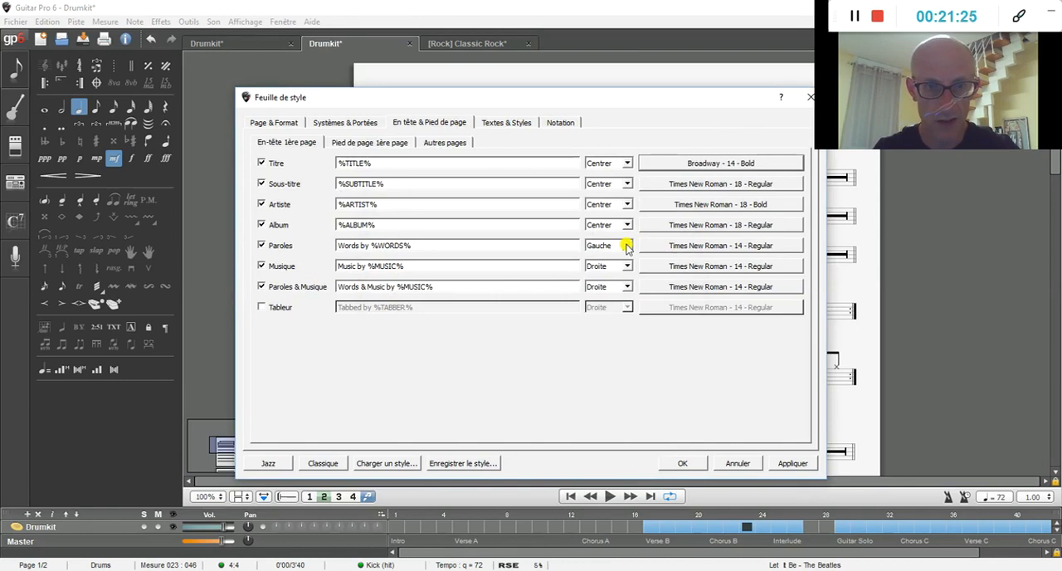
# Step: Set the artist font in the first-page header to Broadway, 14, bold, accept the style sheet and close the score properties
pyautogui.click(703, 207)
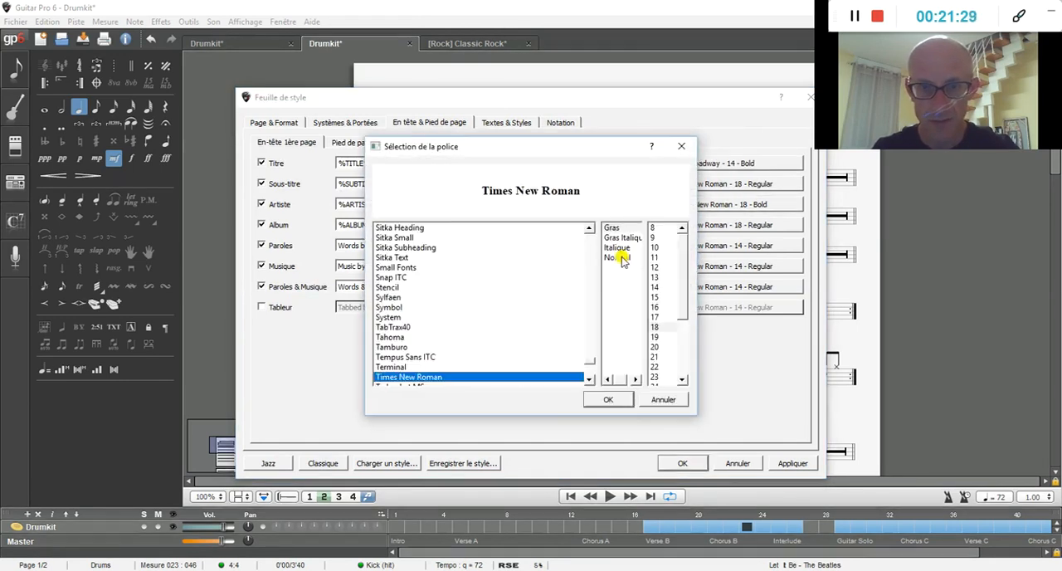
pyautogui.moveTo(591, 358); pyautogui.dragTo(592, 256)
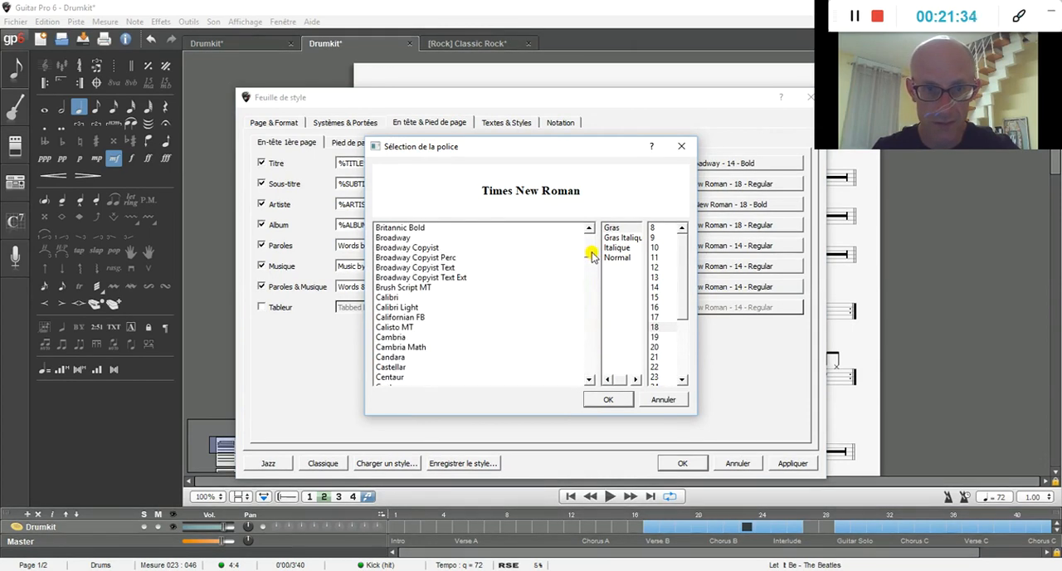
pyautogui.click(399, 238)
pyautogui.click(610, 400)
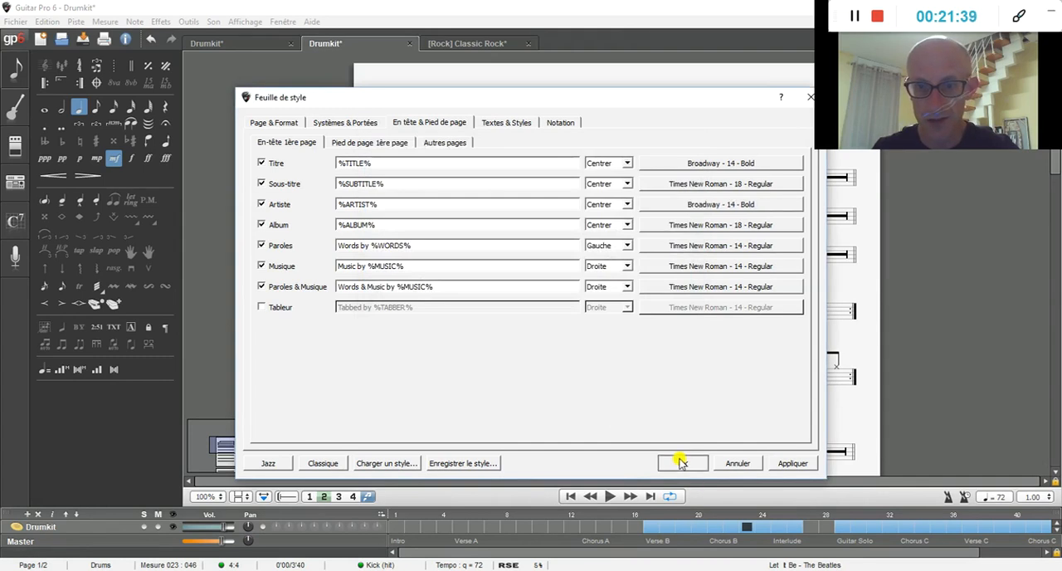
pyautogui.click(679, 462)
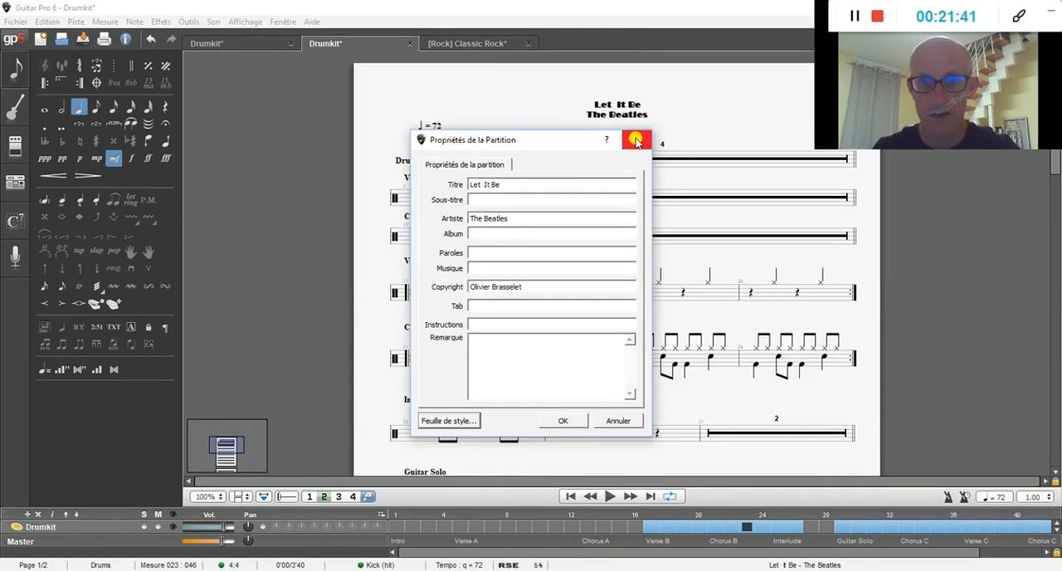
pyautogui.click(635, 141)
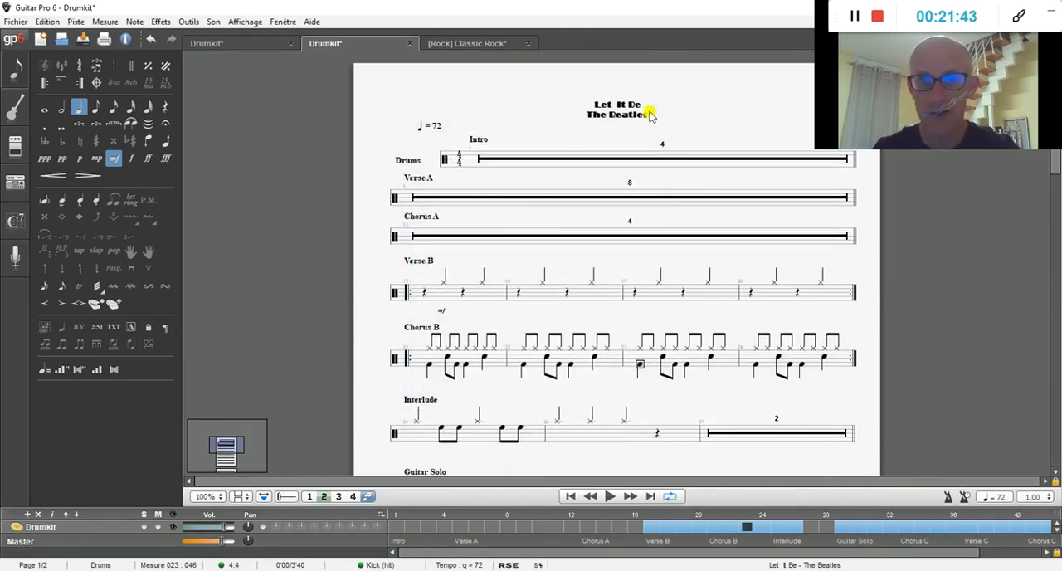
# Step: Compare the restyled header with the other open Let It Be score and return to the edited score
pyautogui.click(233, 47)
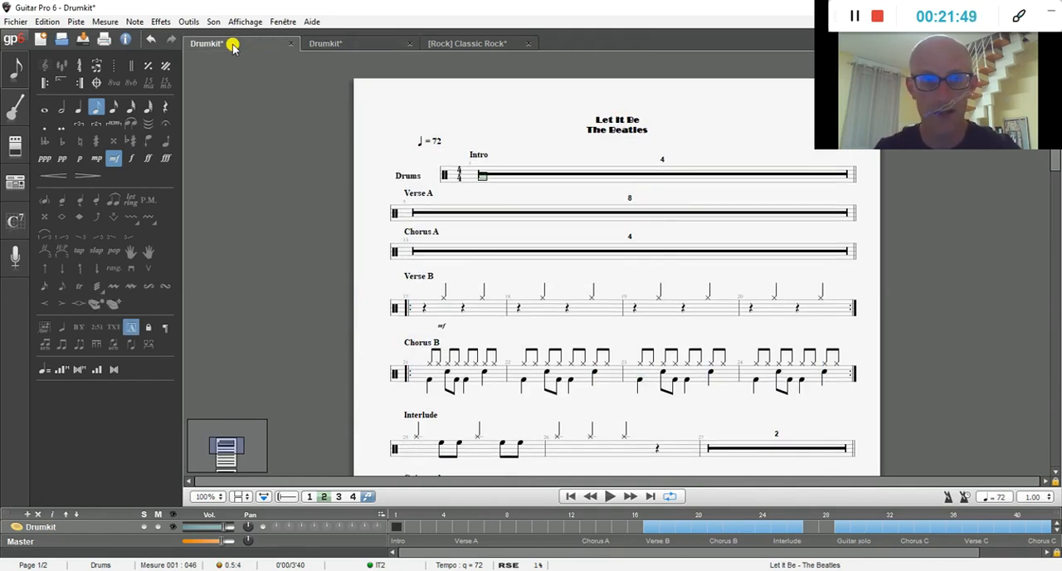
pyautogui.click(341, 45)
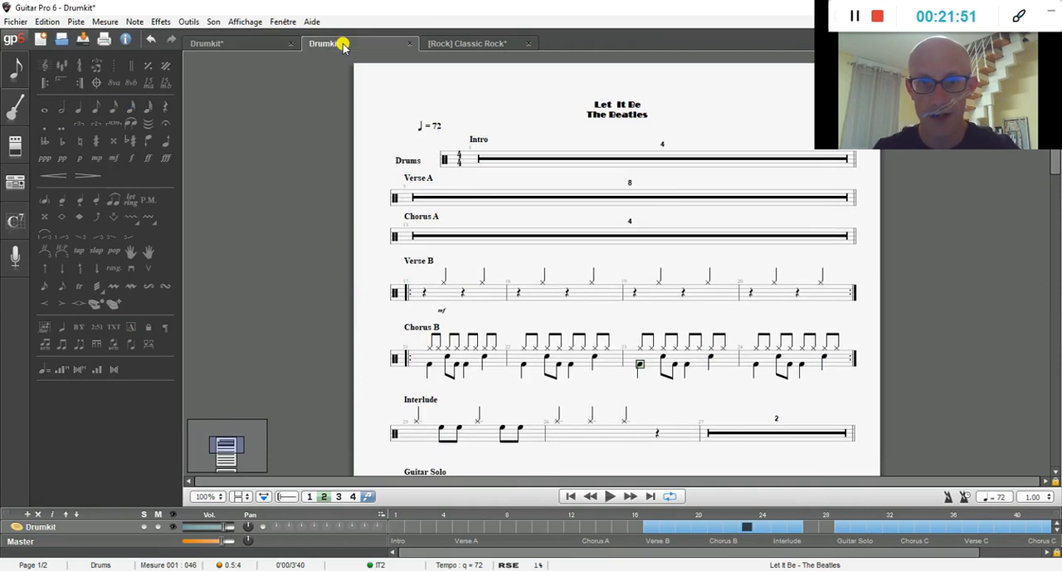
# Step: Recheck the header in the other Let It Be score, return, and examine the file and edit commands, including voice editing options
pyautogui.click(225, 50)
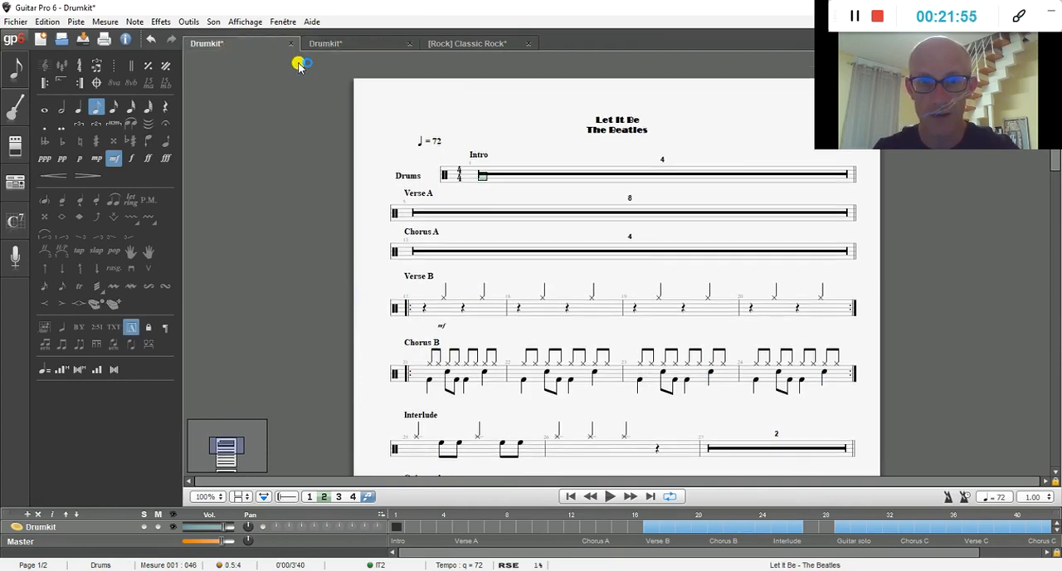
pyautogui.click(348, 46)
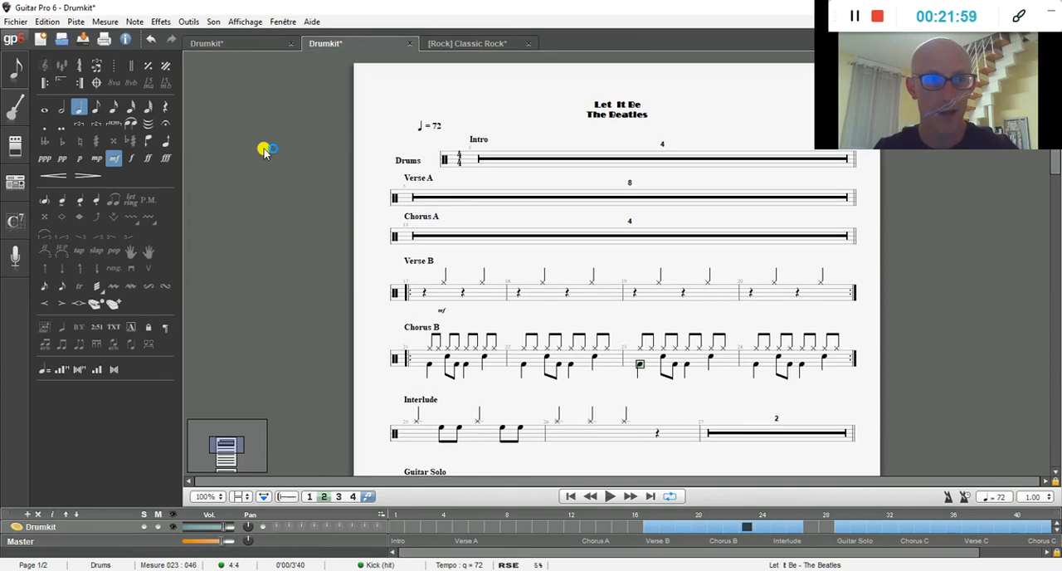
pyautogui.click(17, 22)
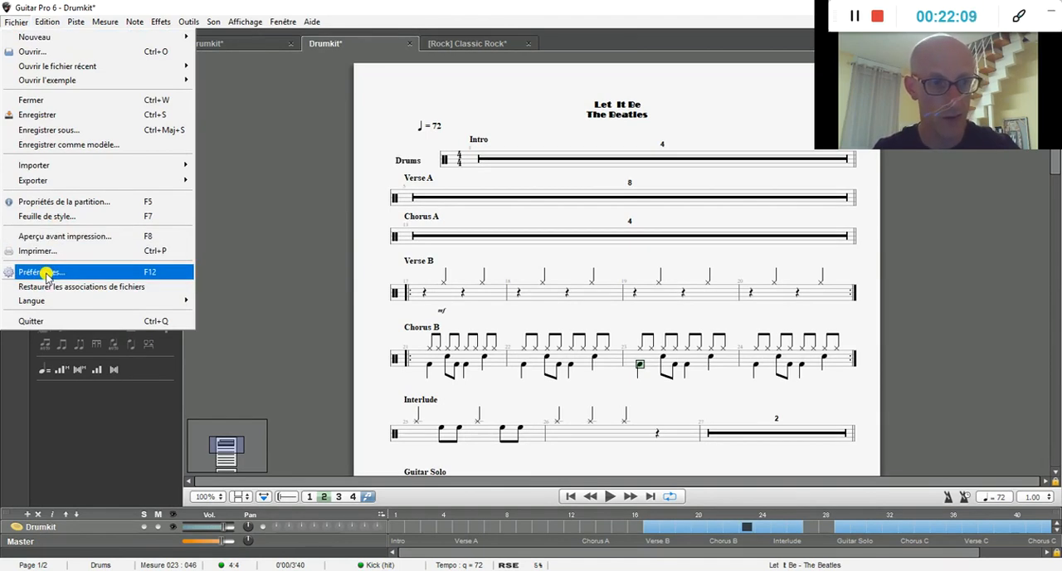
pyautogui.moveTo(54, 24)
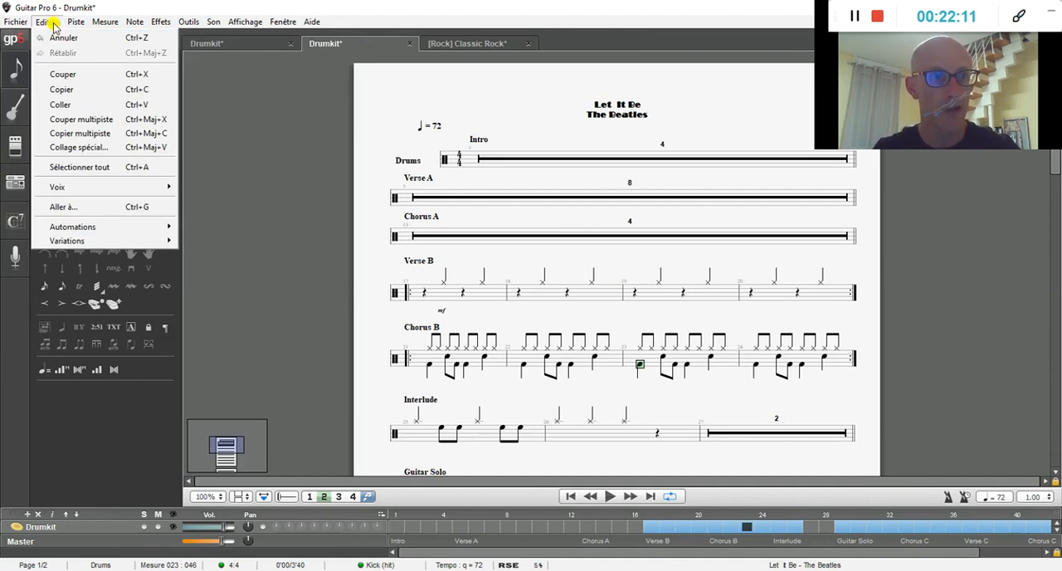
pyautogui.click(51, 23)
pyautogui.click(49, 22)
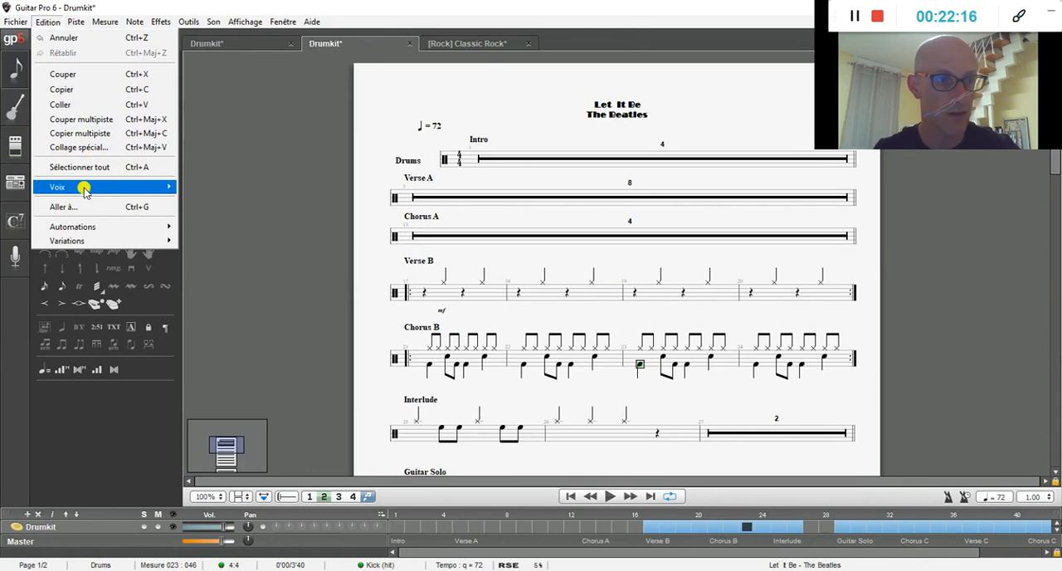
pyautogui.moveTo(107, 186)
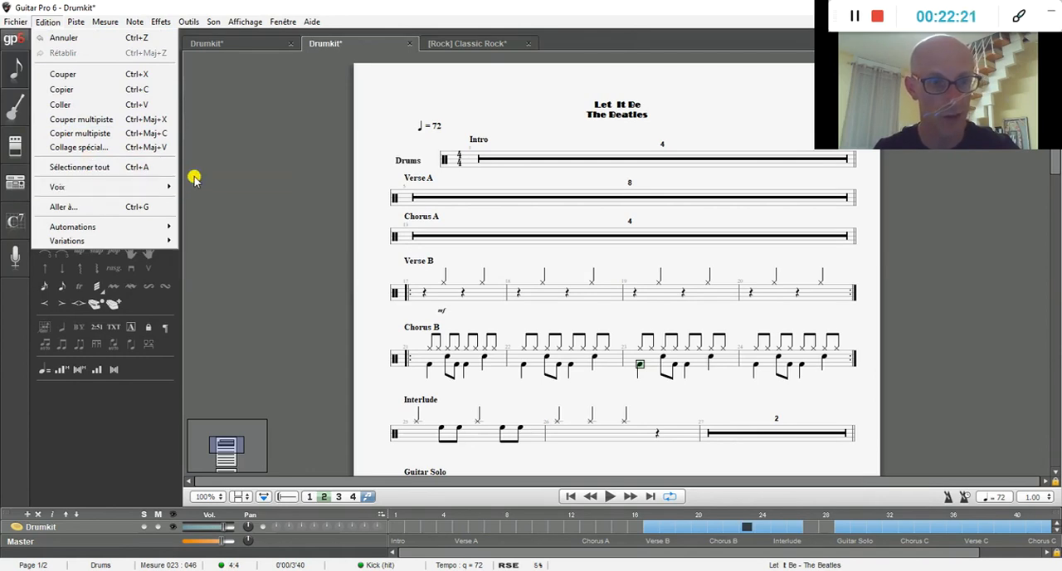
pyautogui.moveTo(169, 187)
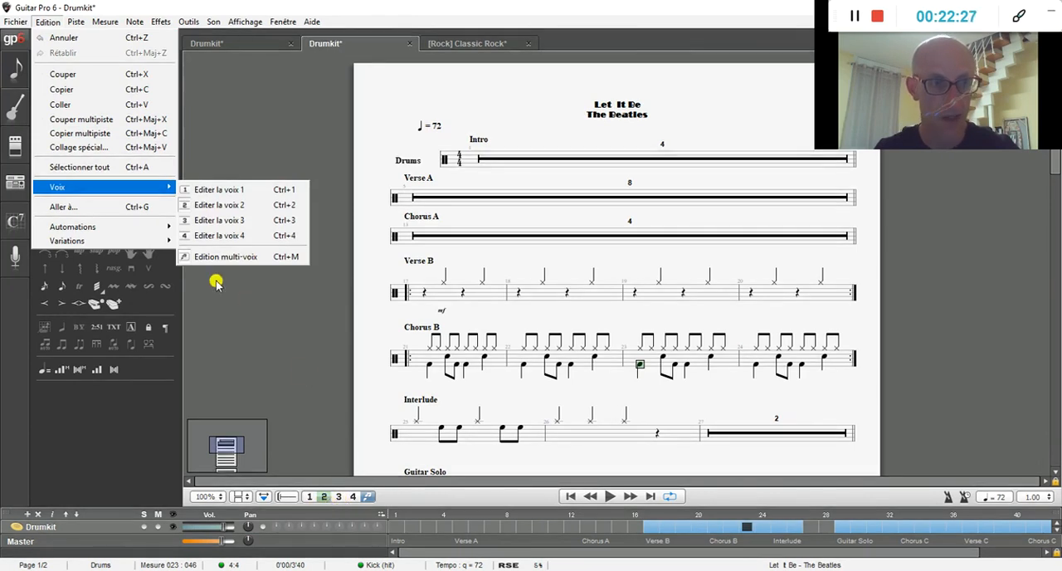
# Step: Examine the track and measure commands, plus the measure and note options available for the first rest in Verse B
pyautogui.click(80, 25)
pyautogui.click(81, 25)
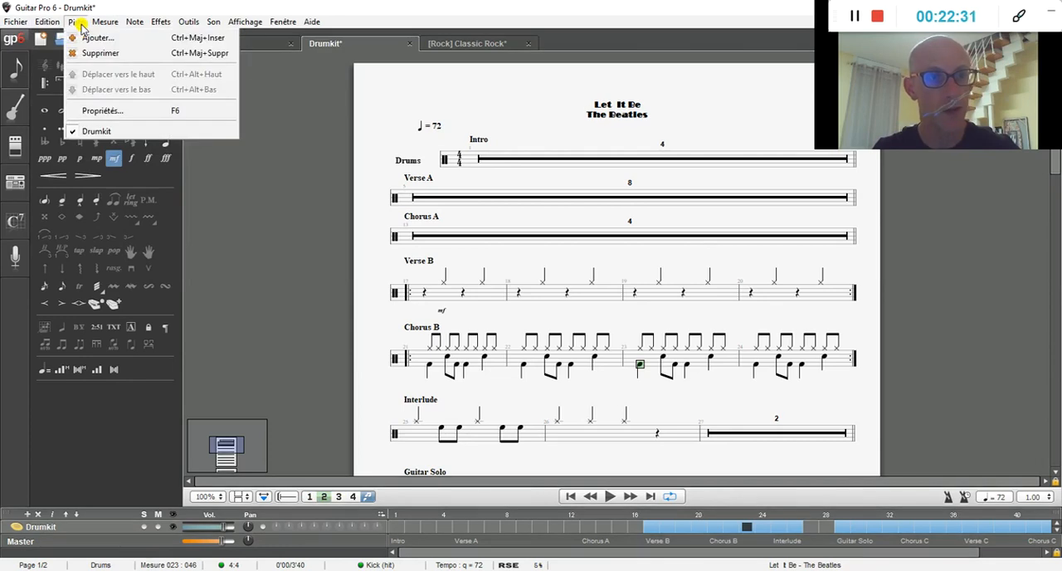
pyautogui.click(81, 26)
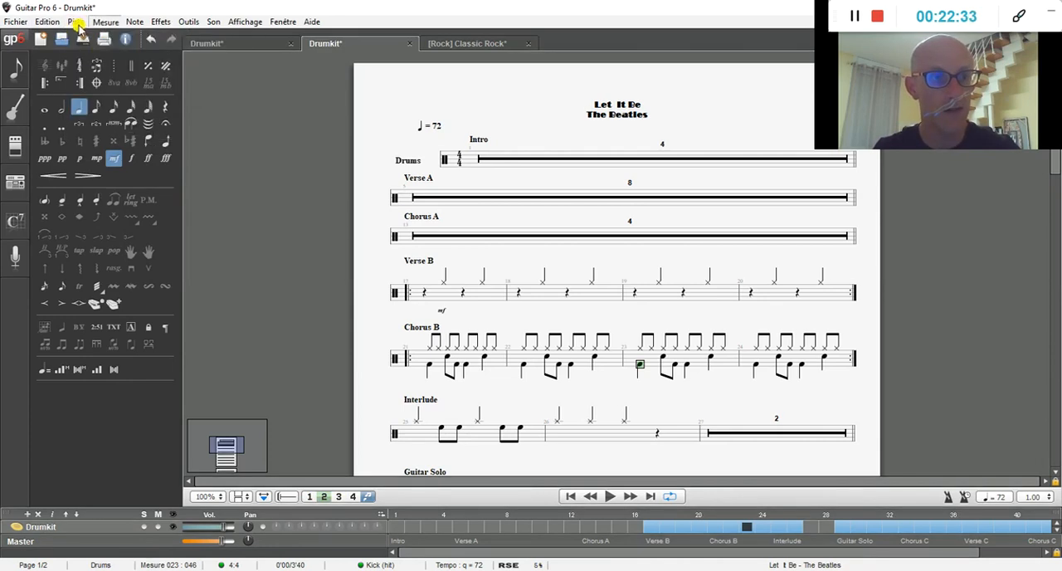
pyautogui.click(78, 22)
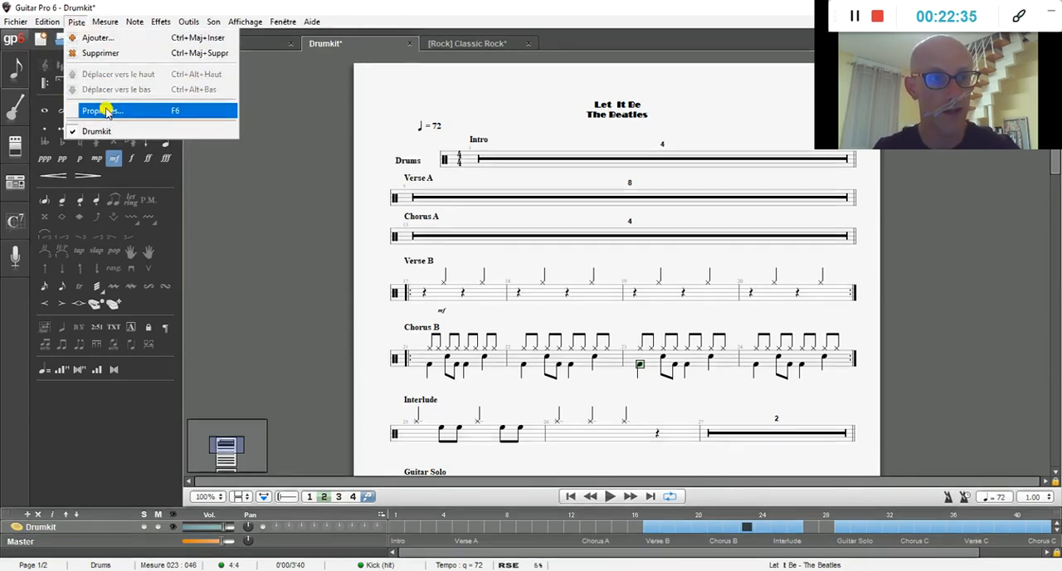
pyautogui.moveTo(107, 20)
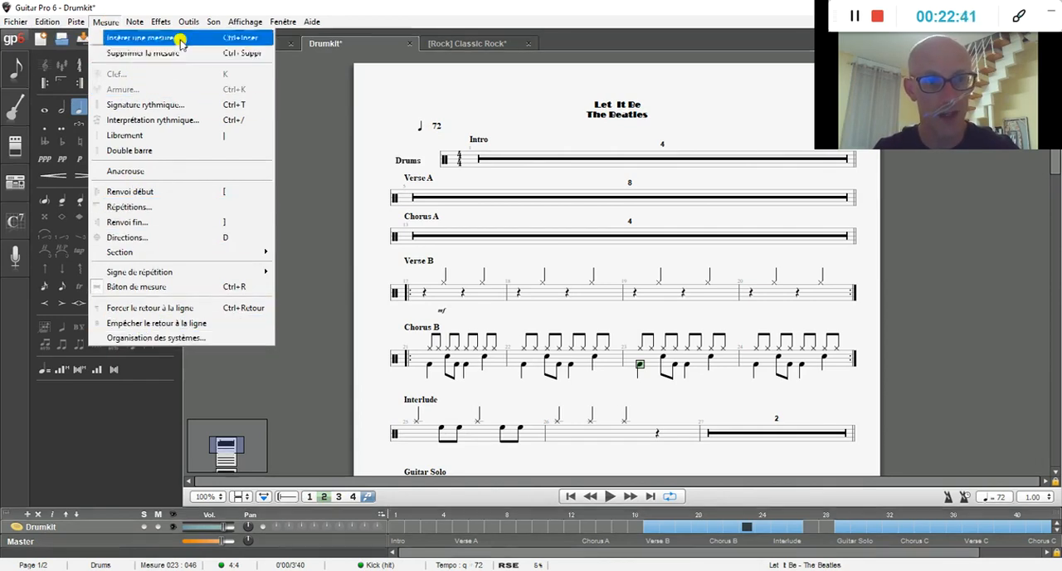
pyautogui.click(425, 297)
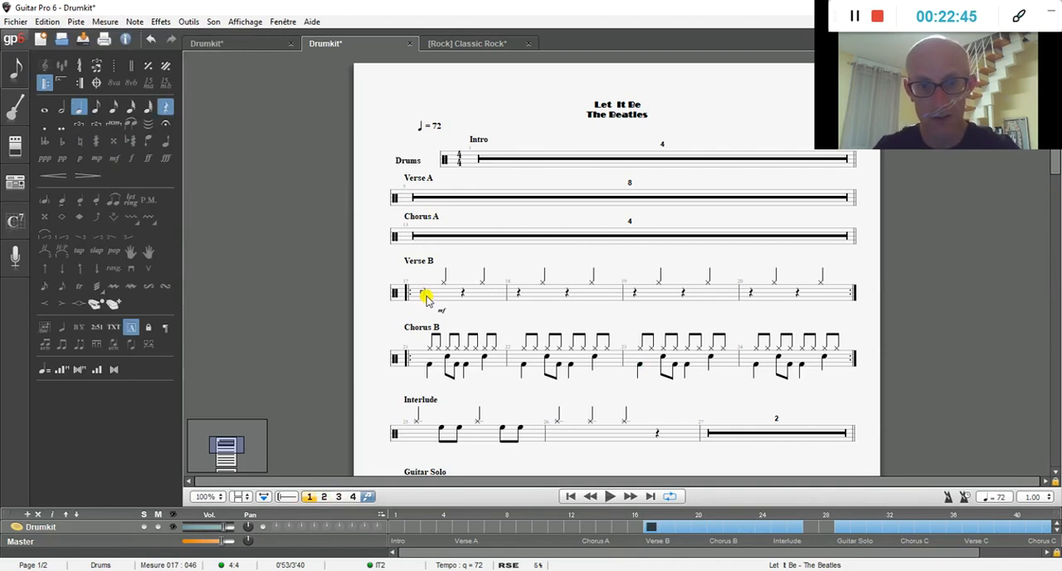
pyautogui.rightClick(426, 297)
pyautogui.moveTo(551, 399)
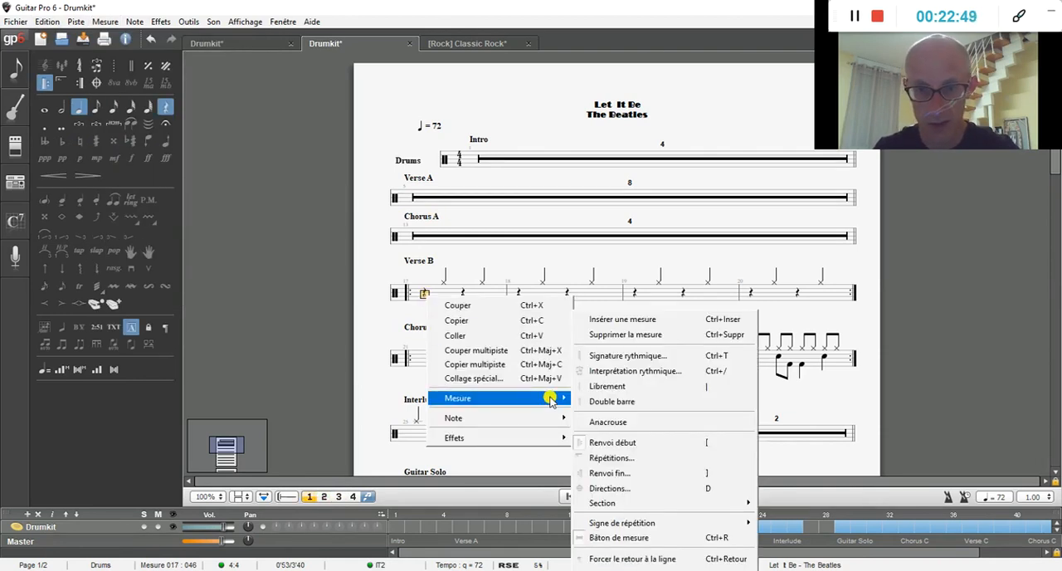
pyautogui.moveTo(547, 419)
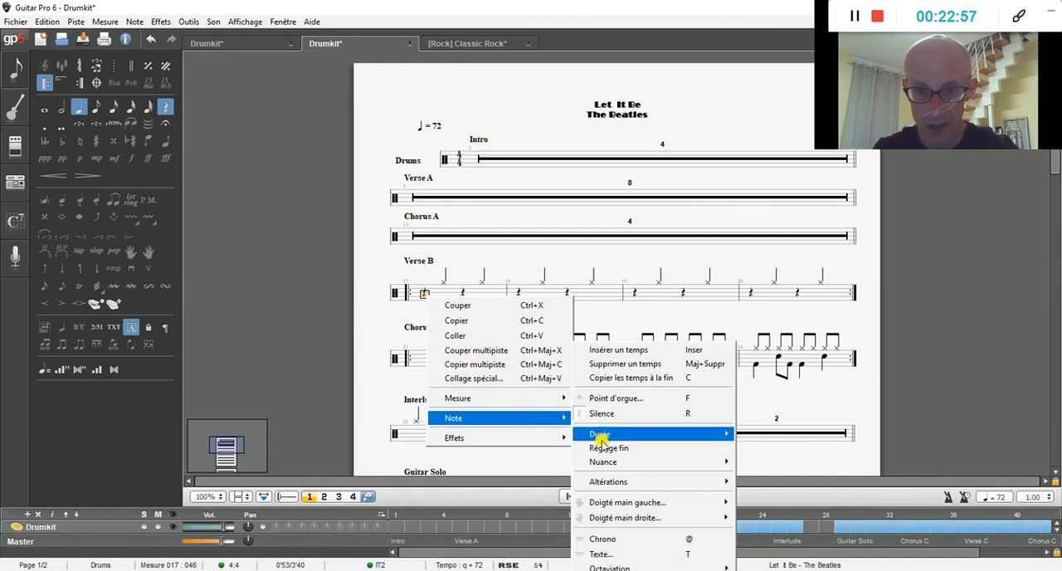
pyautogui.moveTo(600, 435)
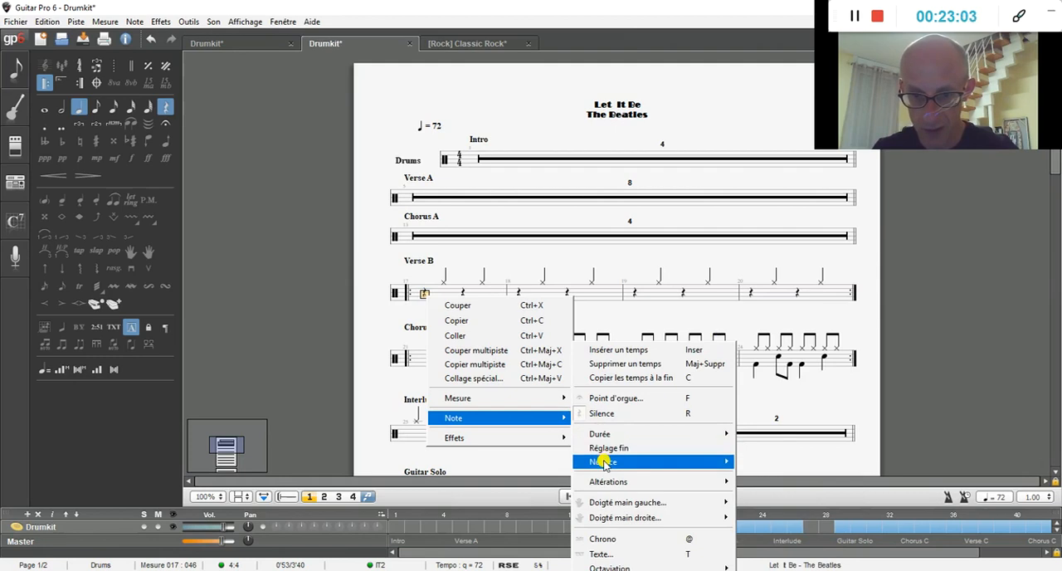
pyautogui.moveTo(604, 463)
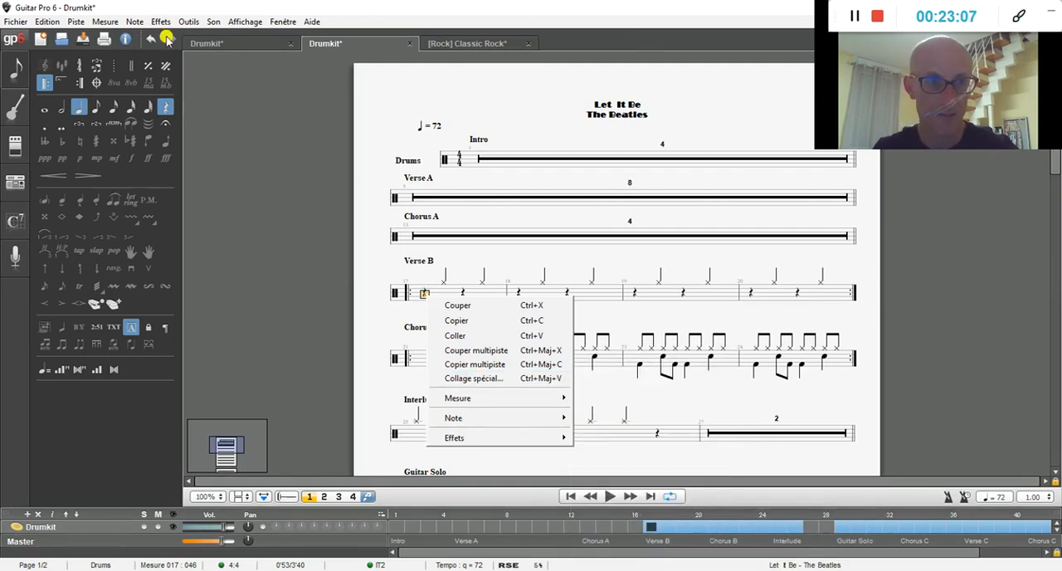
# Step: Examine the commands available for effects, tools, sound, display, windows and help
pyautogui.click(108, 21)
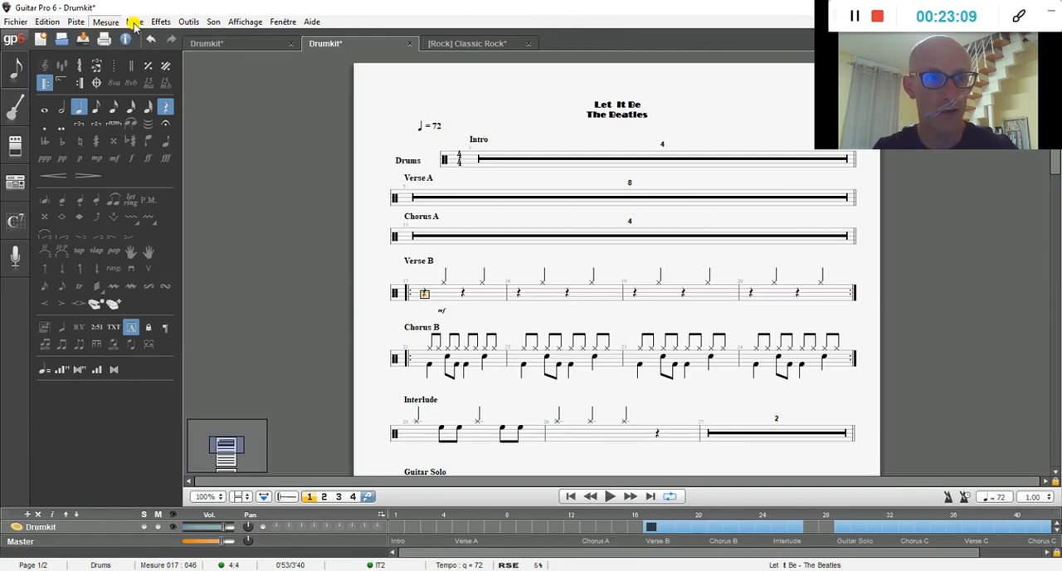
pyautogui.click(160, 22)
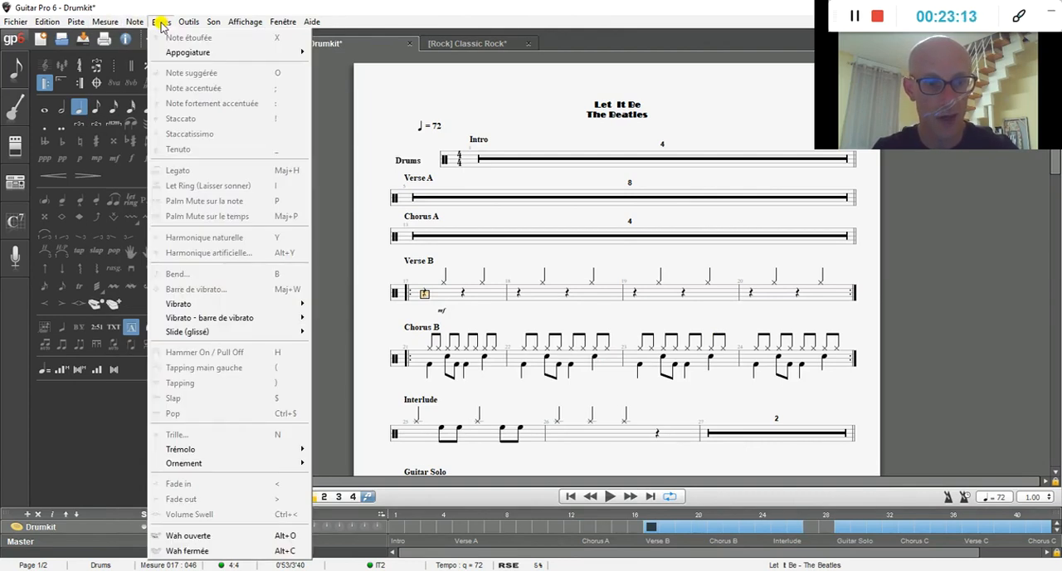
pyautogui.click(160, 23)
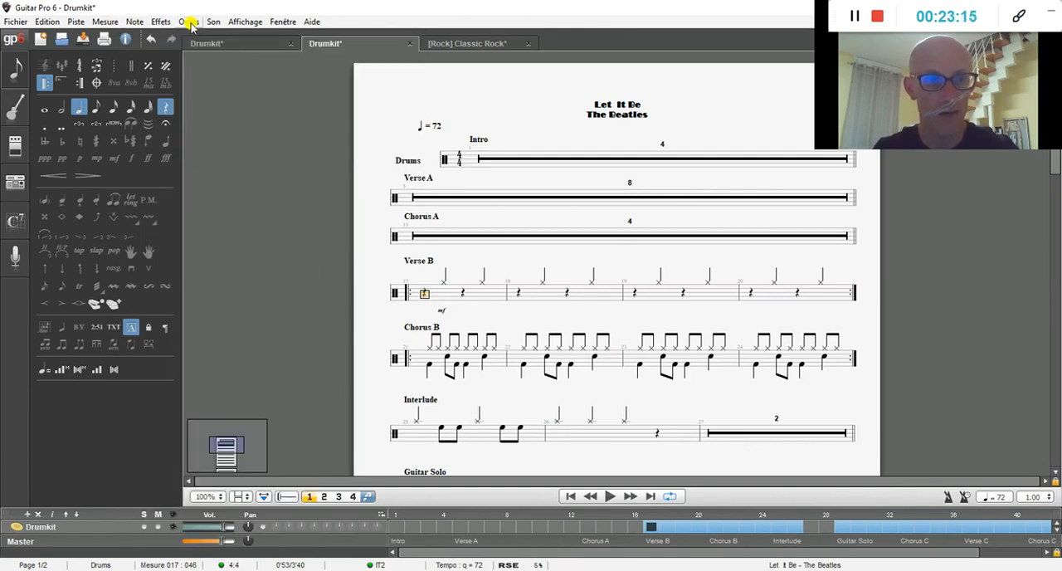
pyautogui.click(189, 22)
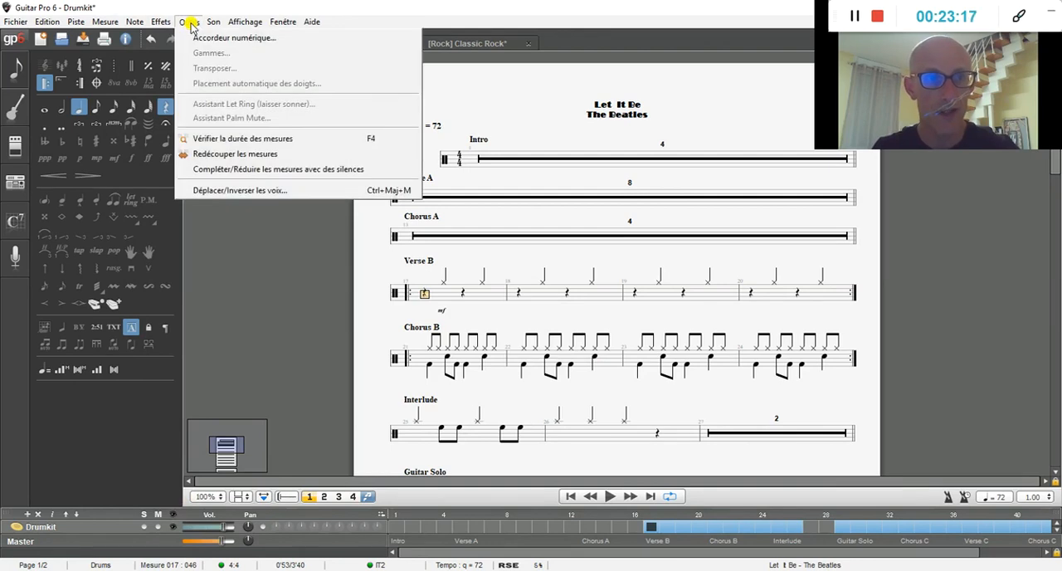
pyautogui.click(190, 22)
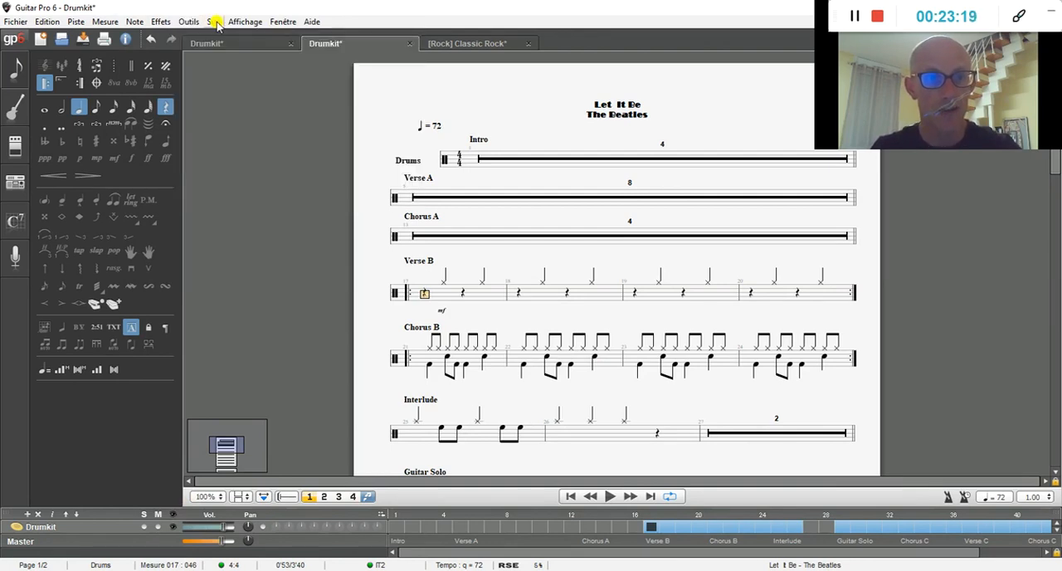
pyautogui.click(215, 22)
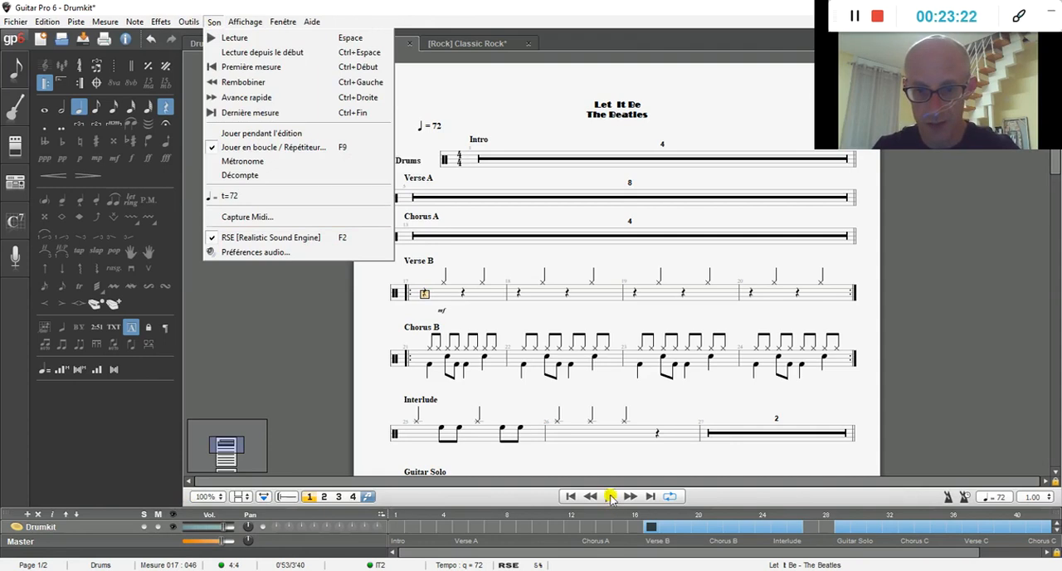
pyautogui.moveTo(248, 23)
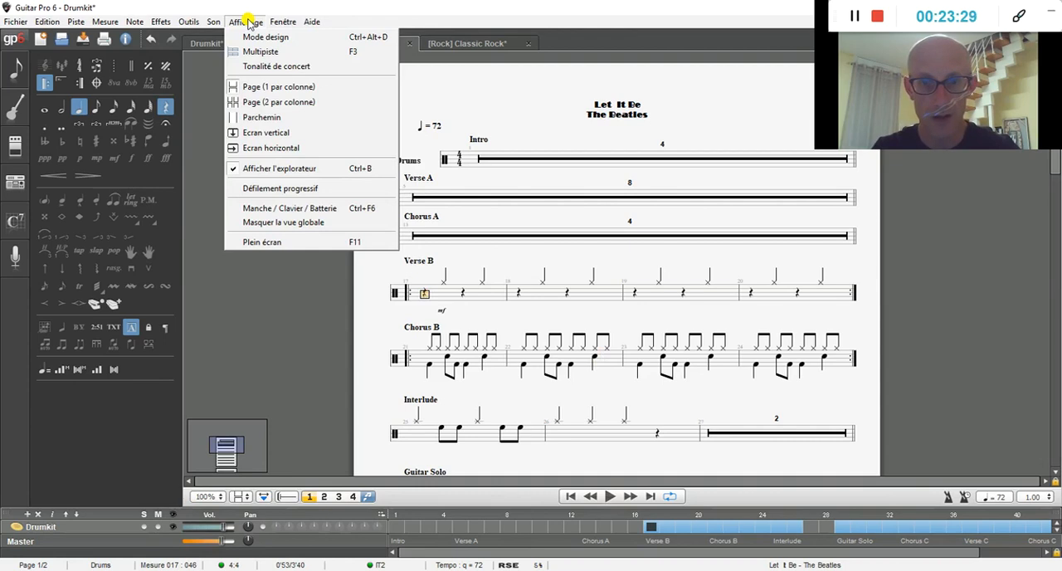
pyautogui.moveTo(286, 27)
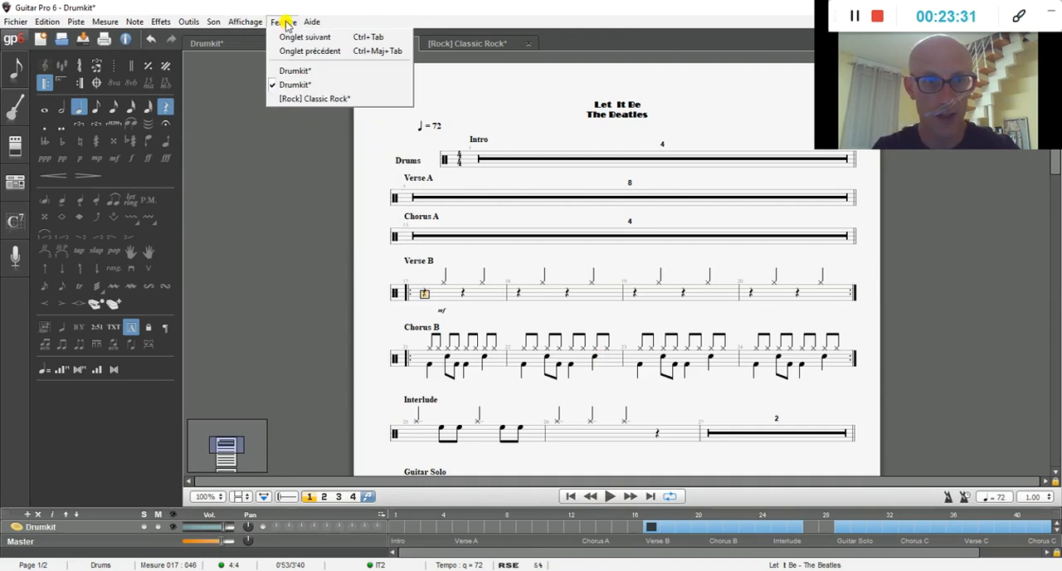
pyautogui.click(283, 23)
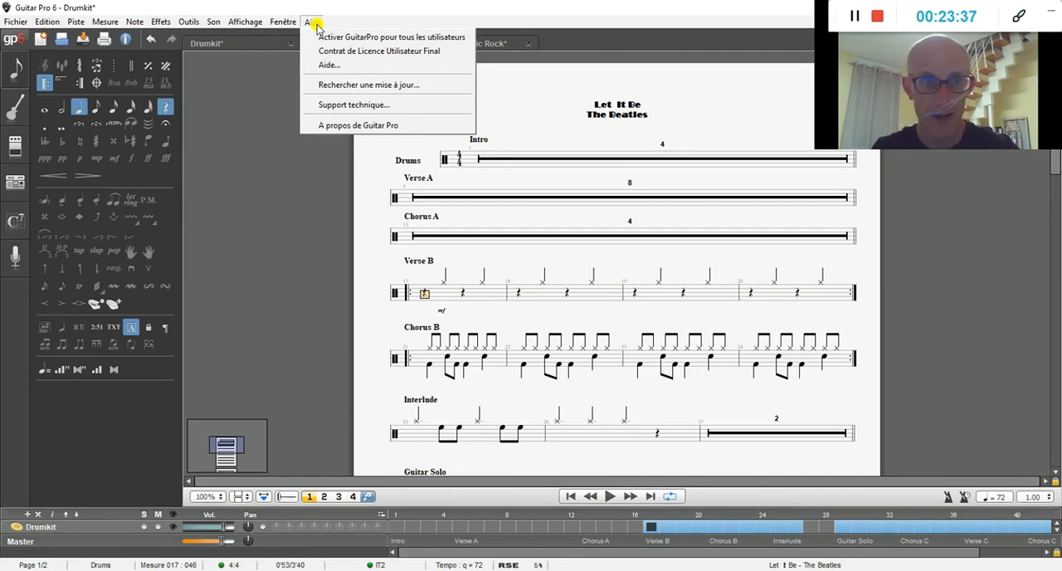
# Step: Turn on the playback count-in and play the start of Verse B from measure 17
pyautogui.moveTo(214, 24)
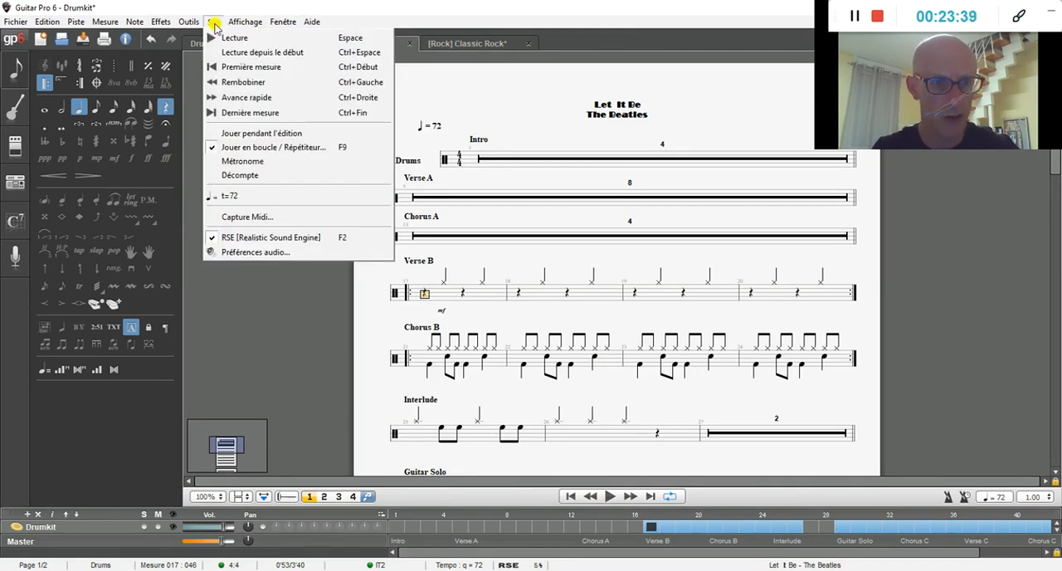
pyautogui.click(242, 176)
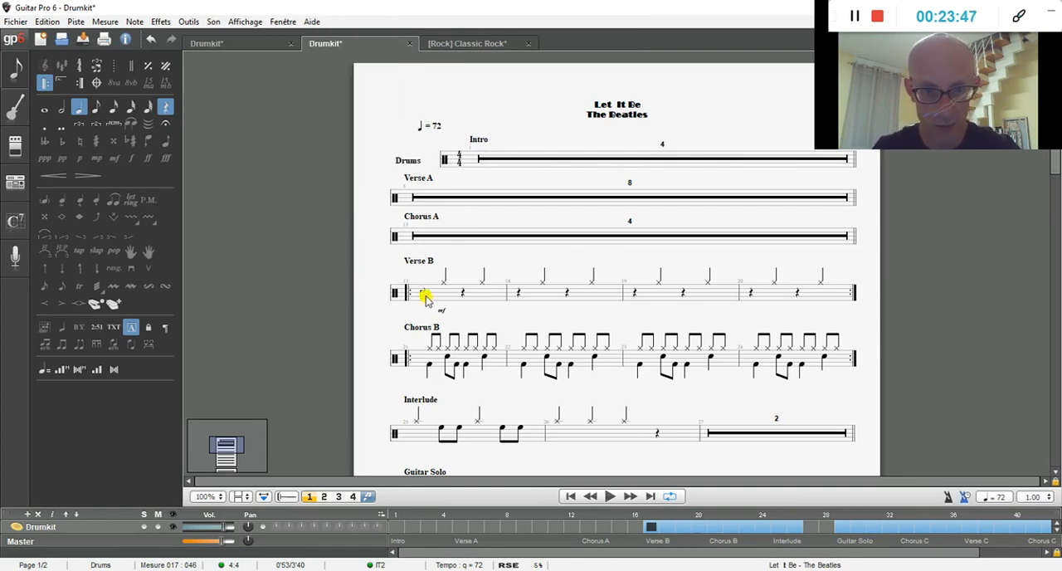
pyautogui.click(608, 497)
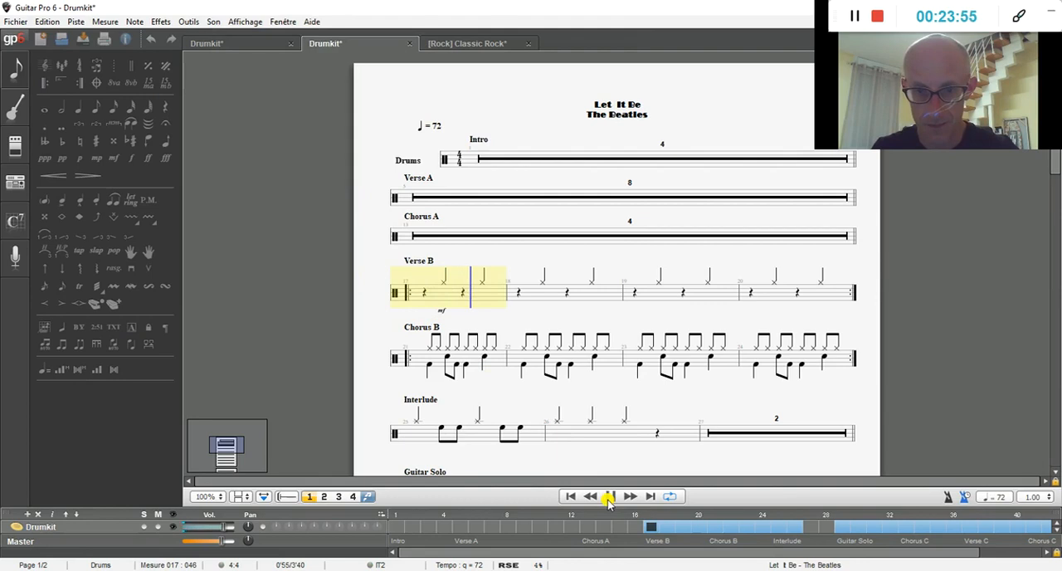
pyautogui.click(608, 497)
# Step: Play the first measure of Chorus B from its opening kick note with the count-in, and stop playback
pyautogui.click(428, 366)
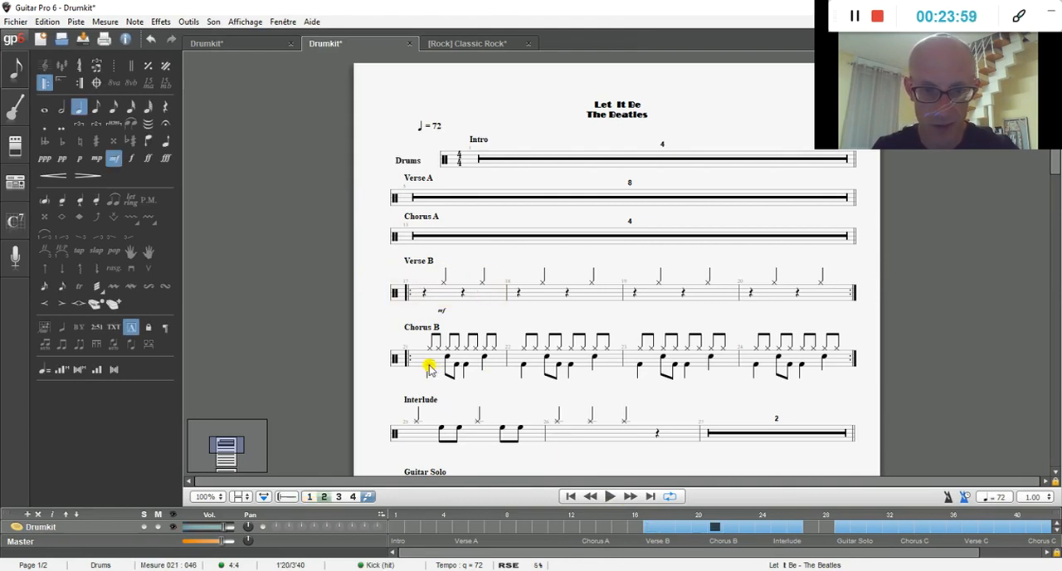
pyautogui.click(609, 497)
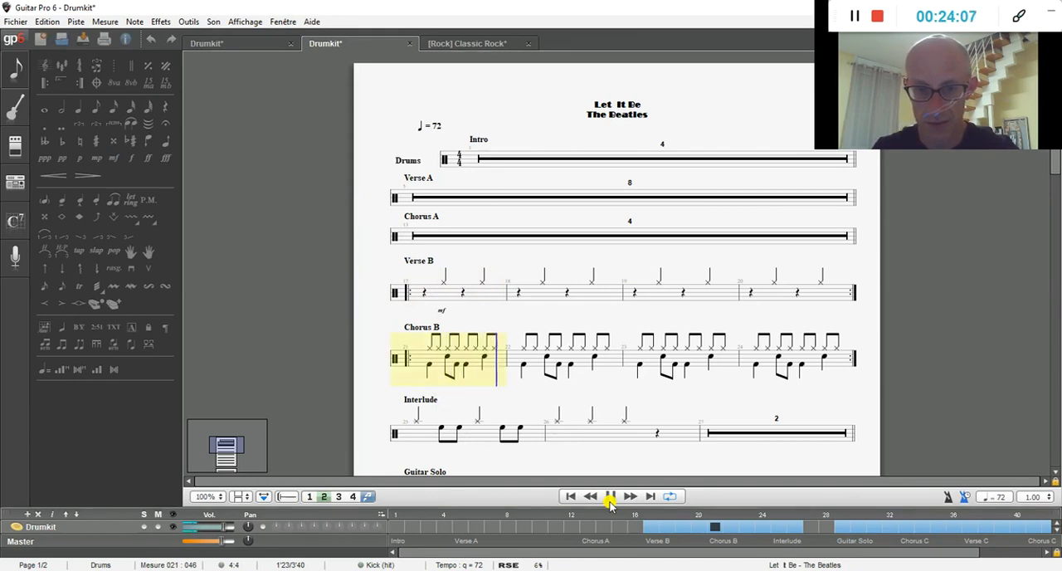
pyautogui.click(609, 496)
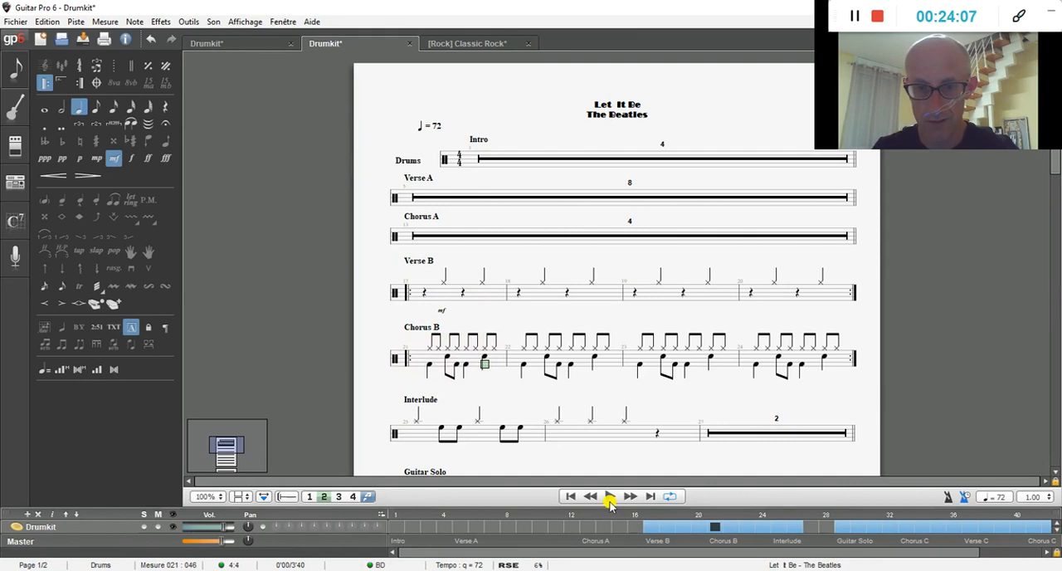
# Step: Turn off the count-in and turn on the metronome
pyautogui.click(212, 23)
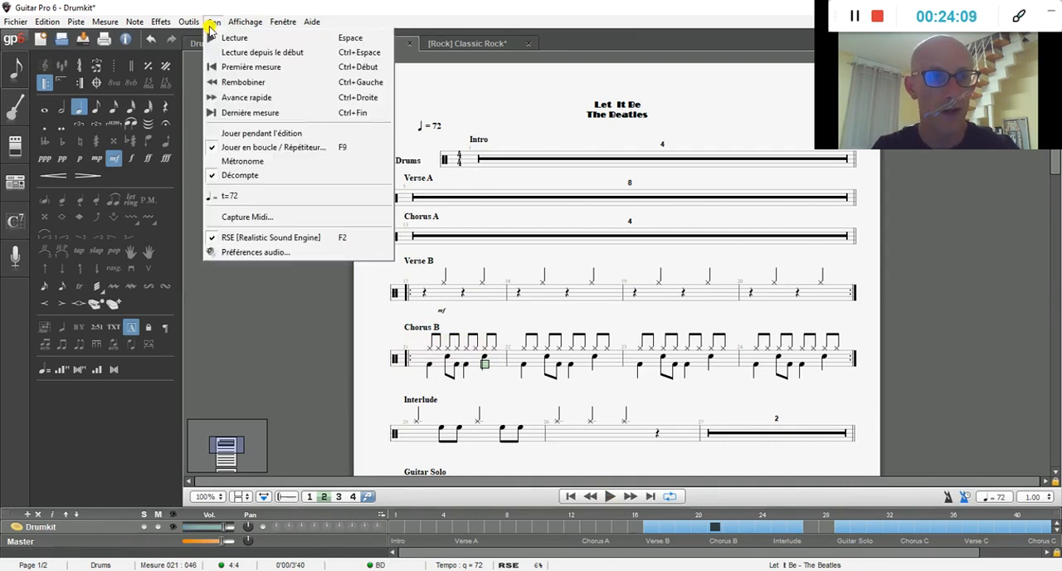
pyautogui.click(217, 178)
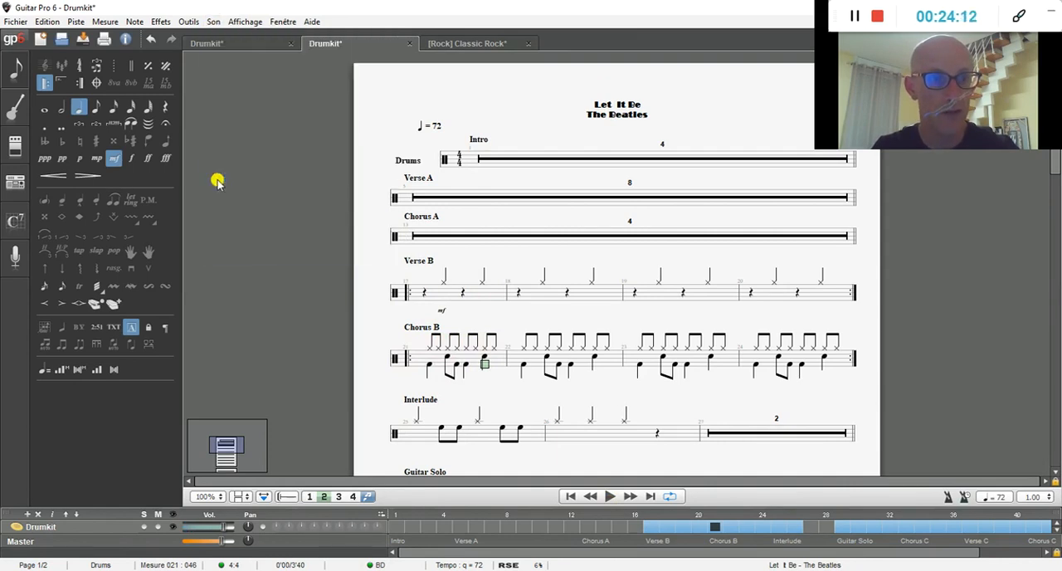
pyautogui.click(214, 22)
pyautogui.click(247, 162)
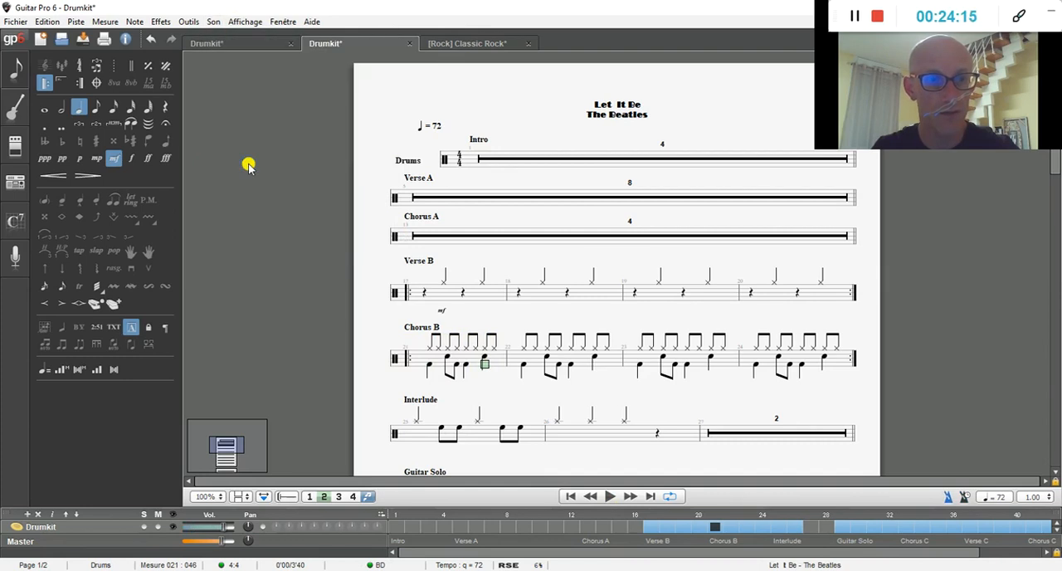
# Step: Play the first measure of Chorus B with the metronome running, and stop playback
pyautogui.click(428, 365)
pyautogui.click(612, 496)
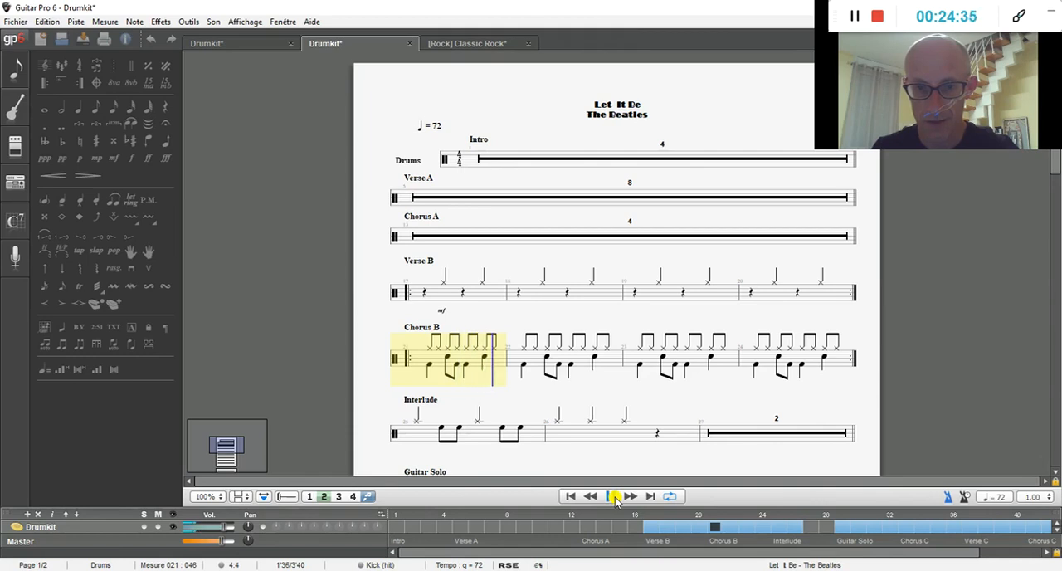
pyautogui.click(612, 496)
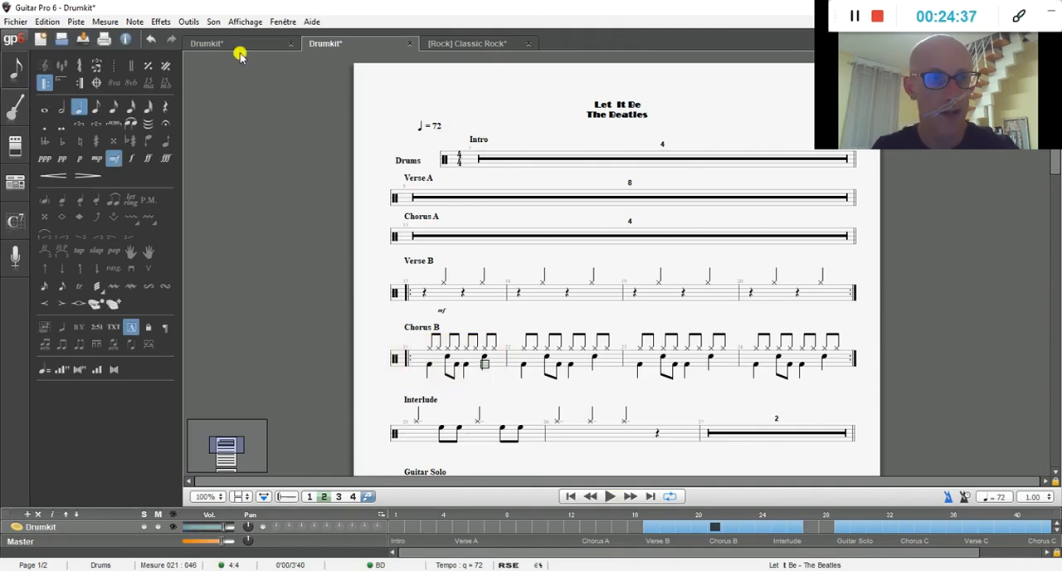
# Step: Turn off the metronome for playback
pyautogui.click(212, 22)
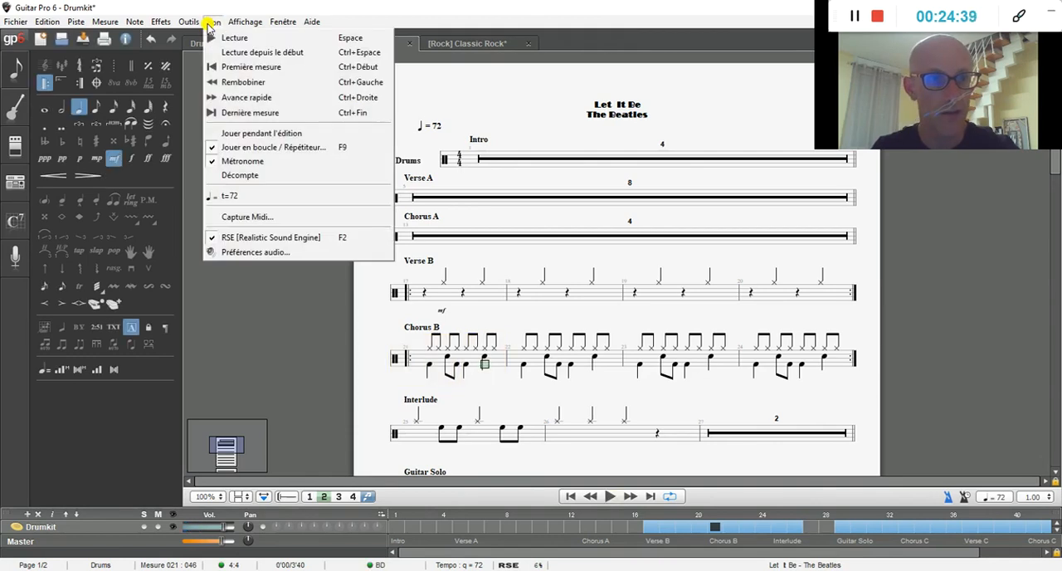
pyautogui.click(239, 161)
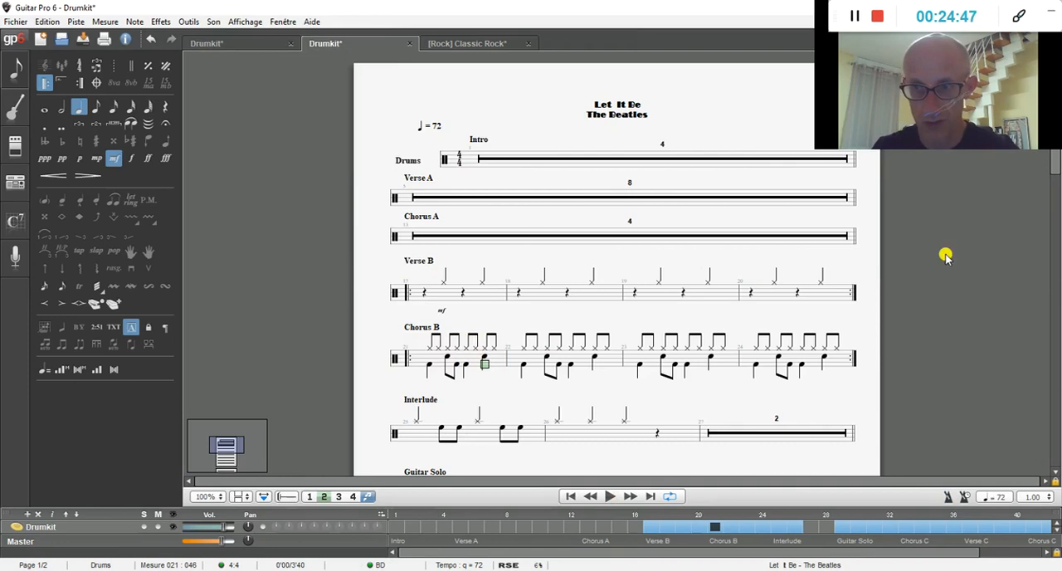
pyautogui.moveTo(1055, 166)
pyautogui.mouseDown()
pyautogui.moveTo(1055, 323)
pyautogui.moveTo(1056, 174)
pyautogui.mouseUp()
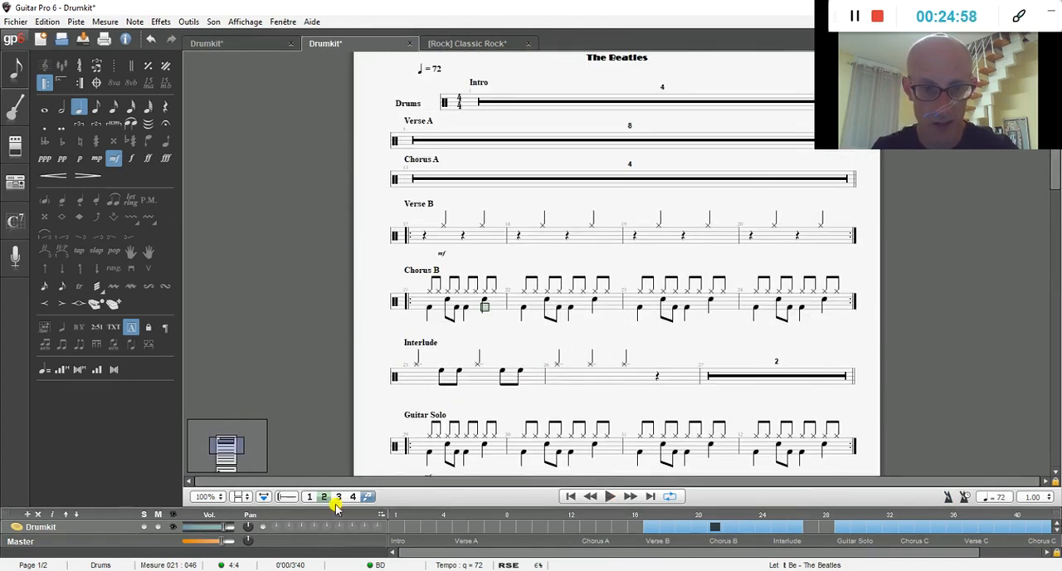